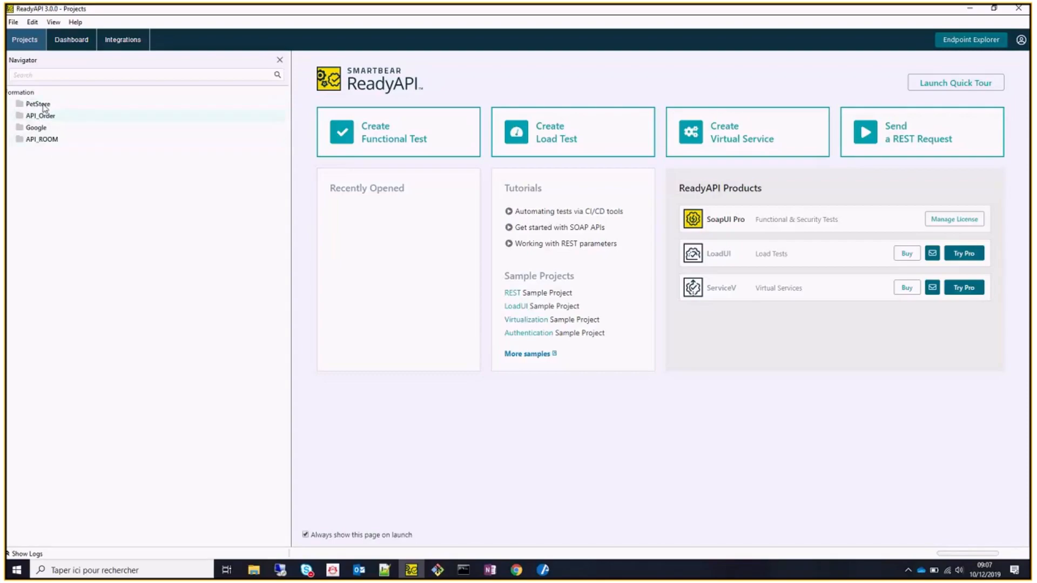
pyautogui.rightClick(43, 106)
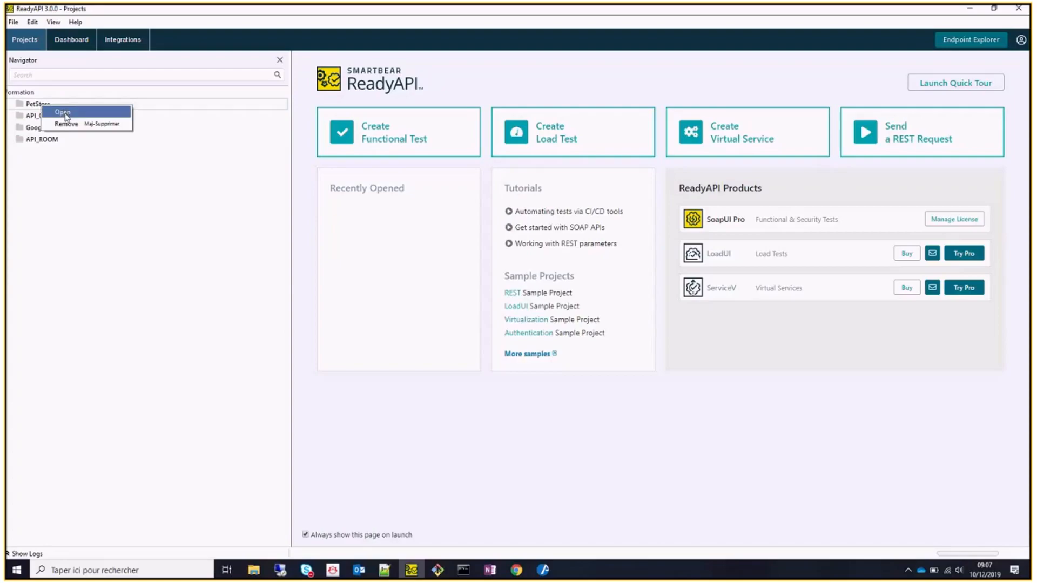
pyautogui.click(64, 113)
pyautogui.click(20, 116)
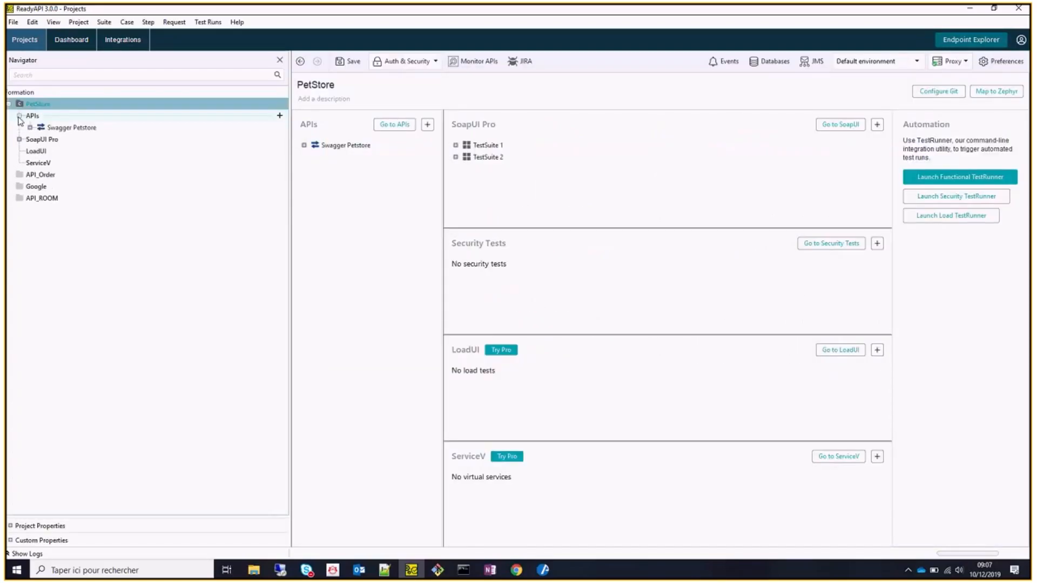
pyautogui.click(29, 127)
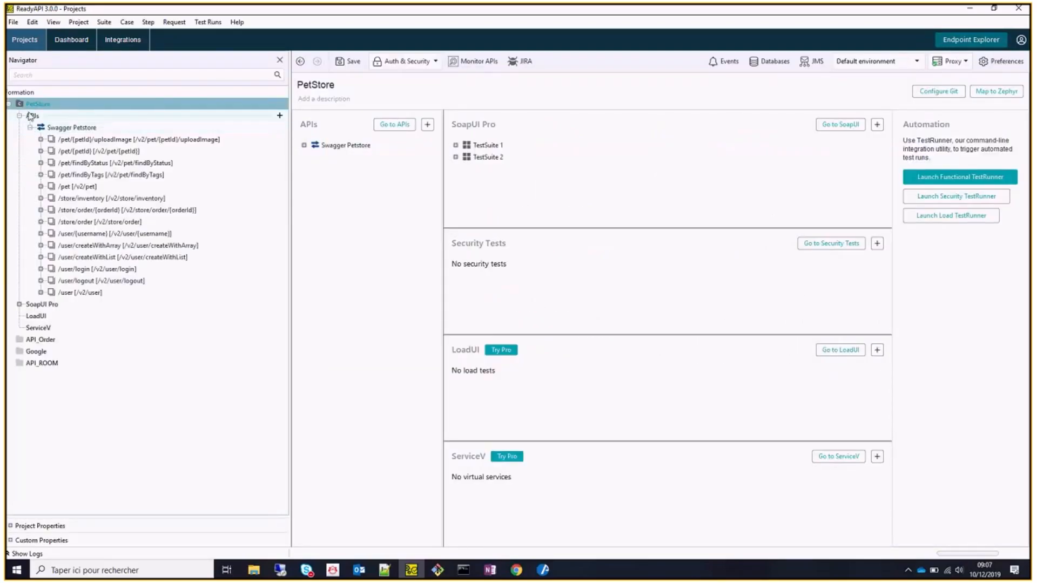
pyautogui.click(19, 304)
pyautogui.click(19, 304)
pyautogui.click(20, 115)
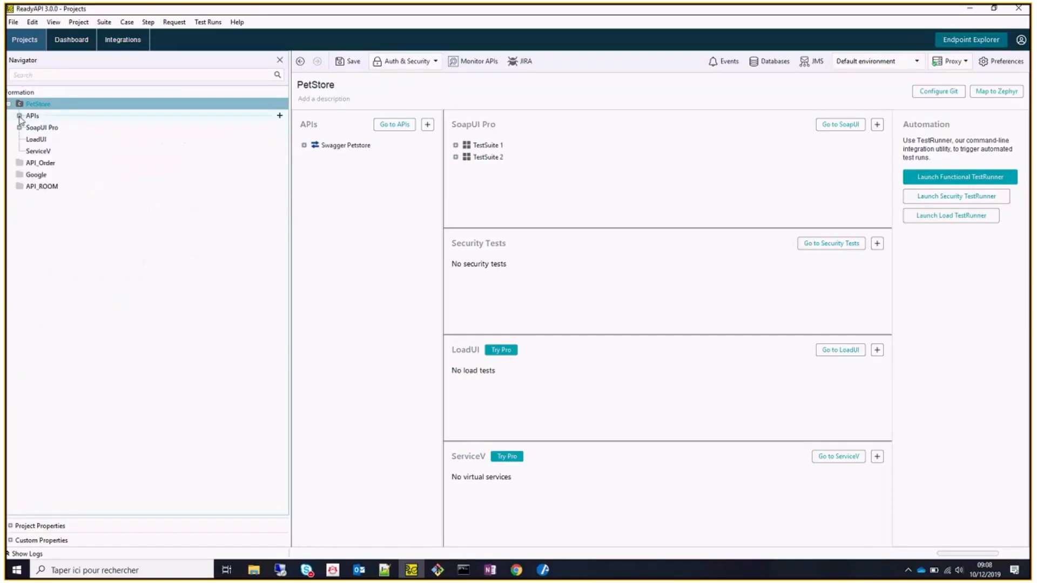
pyautogui.rightClick(35, 108)
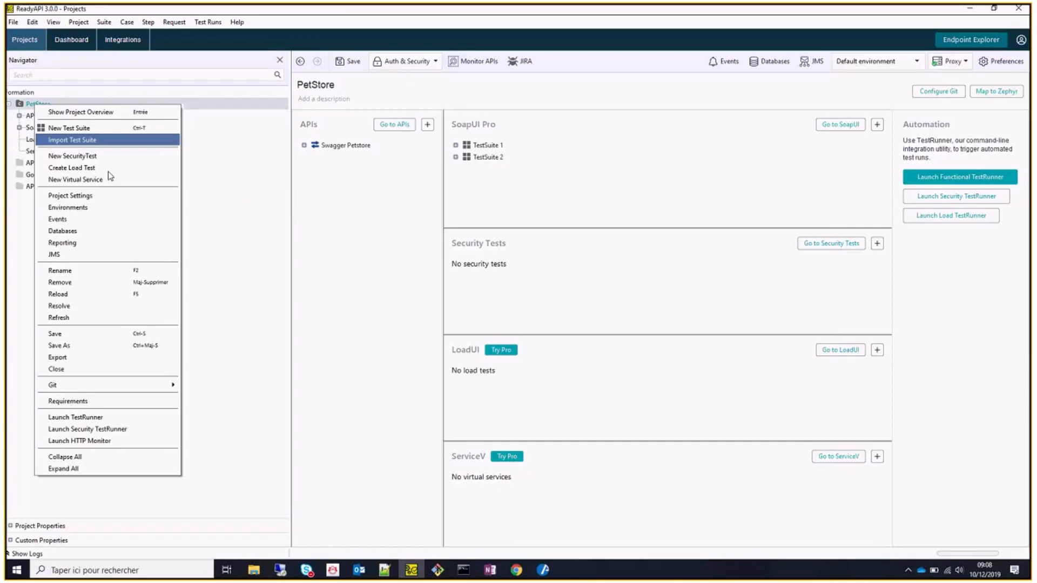
pyautogui.click(99, 374)
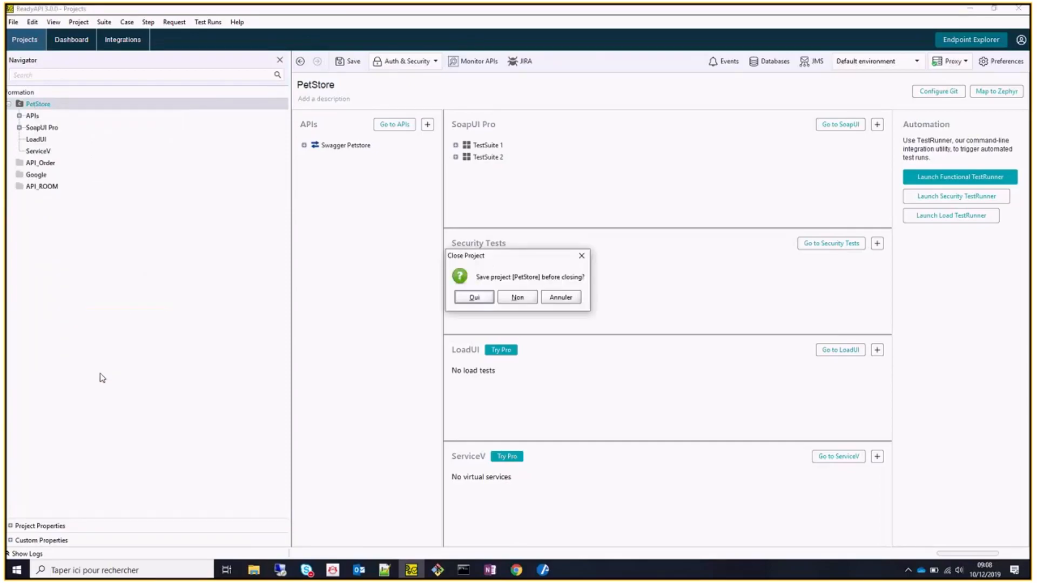
pyautogui.click(519, 300)
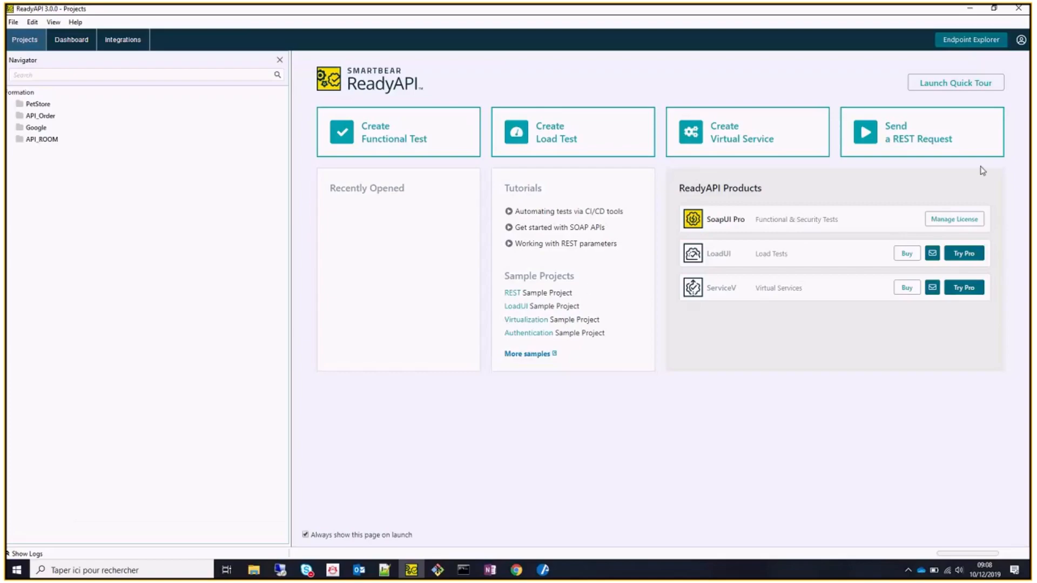
# Open the Endpoint Explorer with the GET method and focus its empty endpoint field.
pyautogui.click(962, 48)
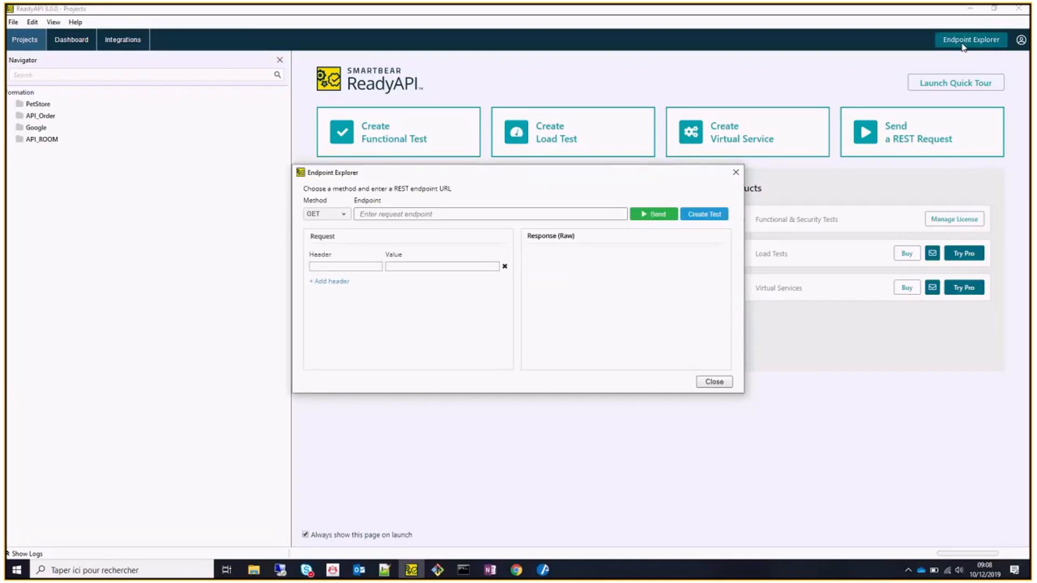
pyautogui.click(476, 215)
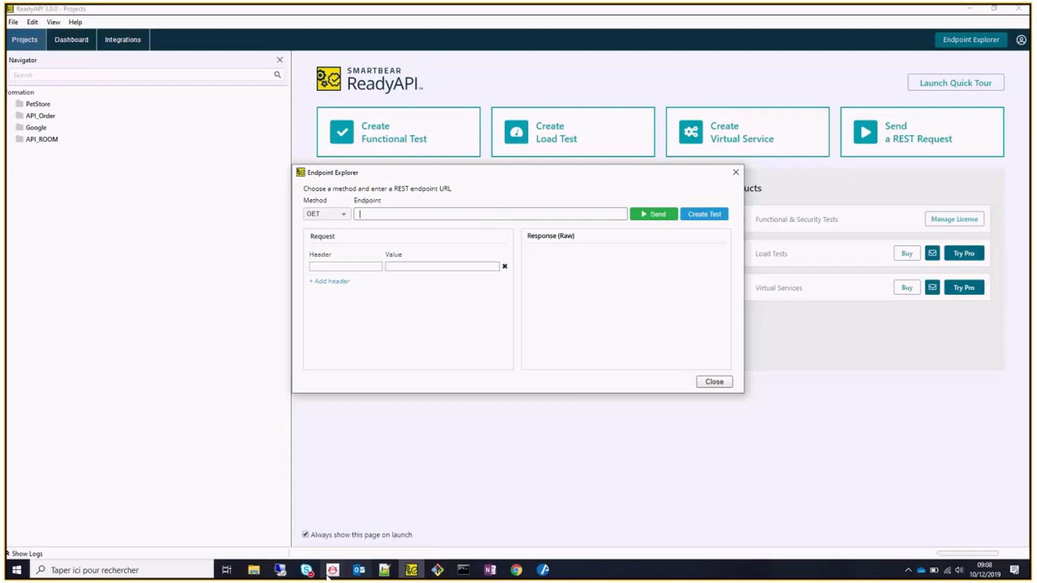
pyautogui.click(385, 570)
# Select the Google geocode request URL in Notepad++ and switch back out.
pyautogui.hotkey('ctrl', 'a')
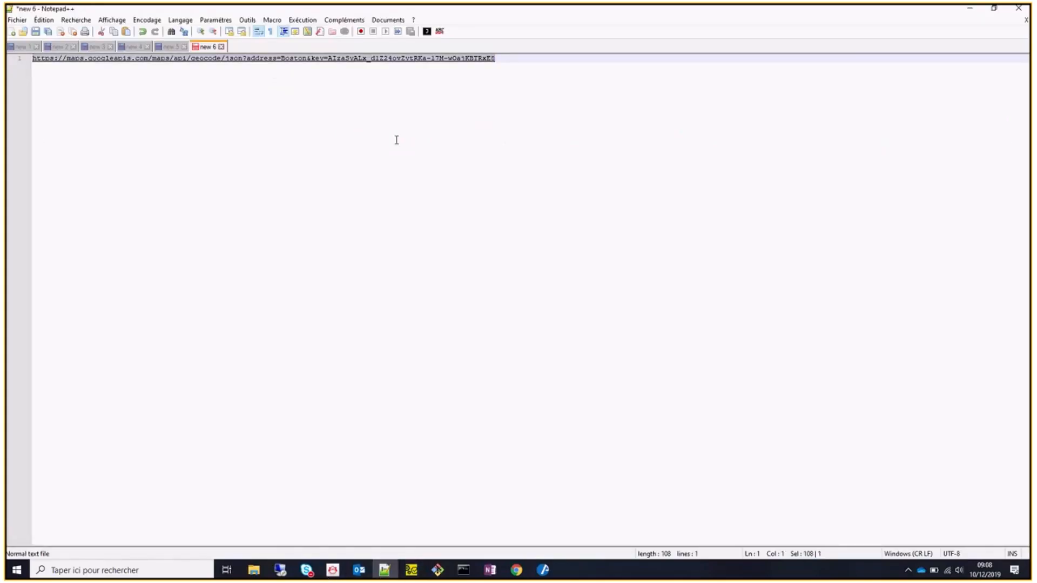
pyautogui.hotkey('alt', 'Tab')
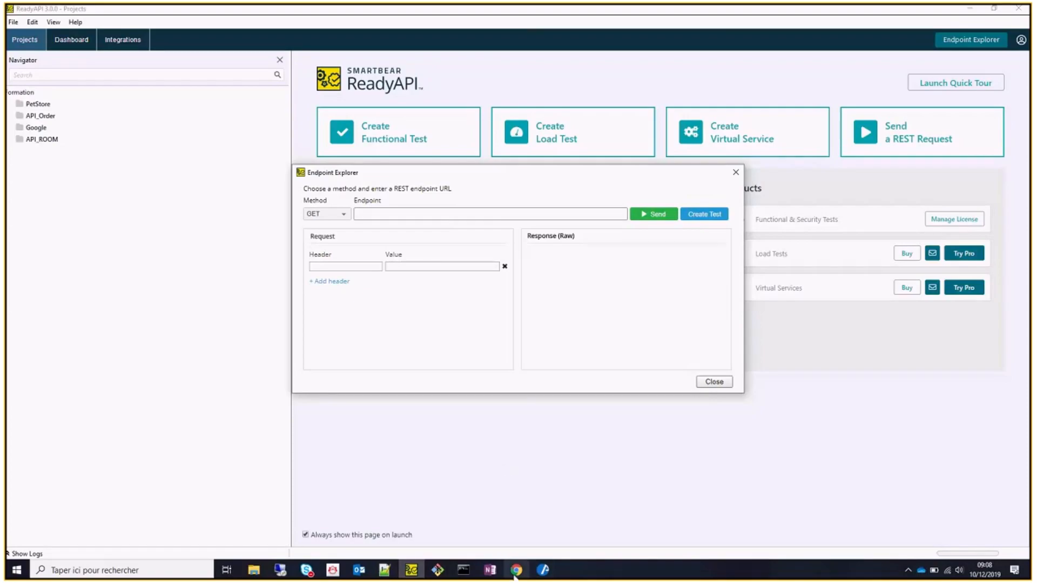
# Post the Google geocode URL in the Skype meeting chat, then minimize the meeting window.
pyautogui.moveTo(306, 570)
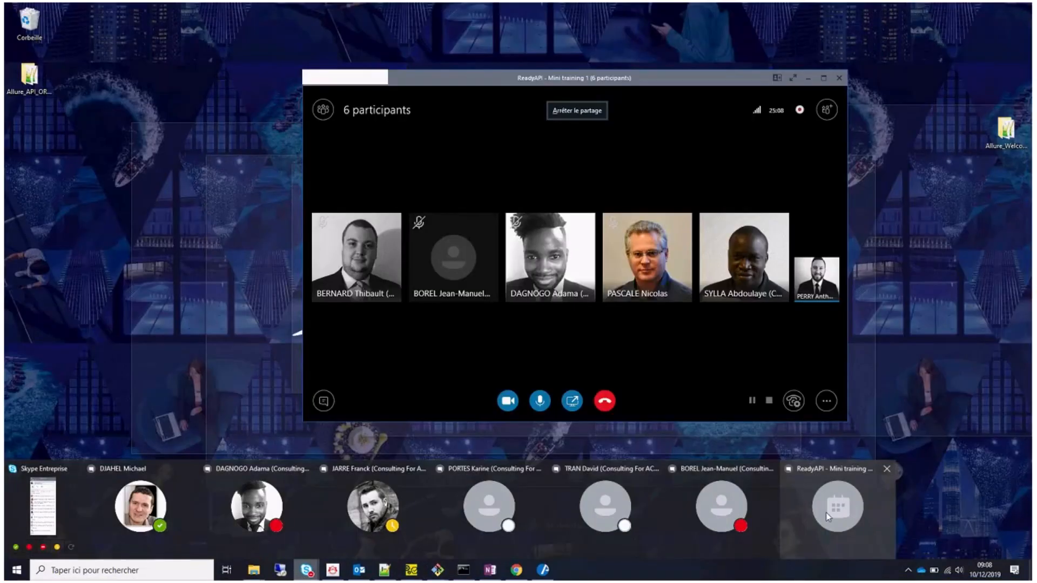
pyautogui.click(825, 513)
pyautogui.click(323, 400)
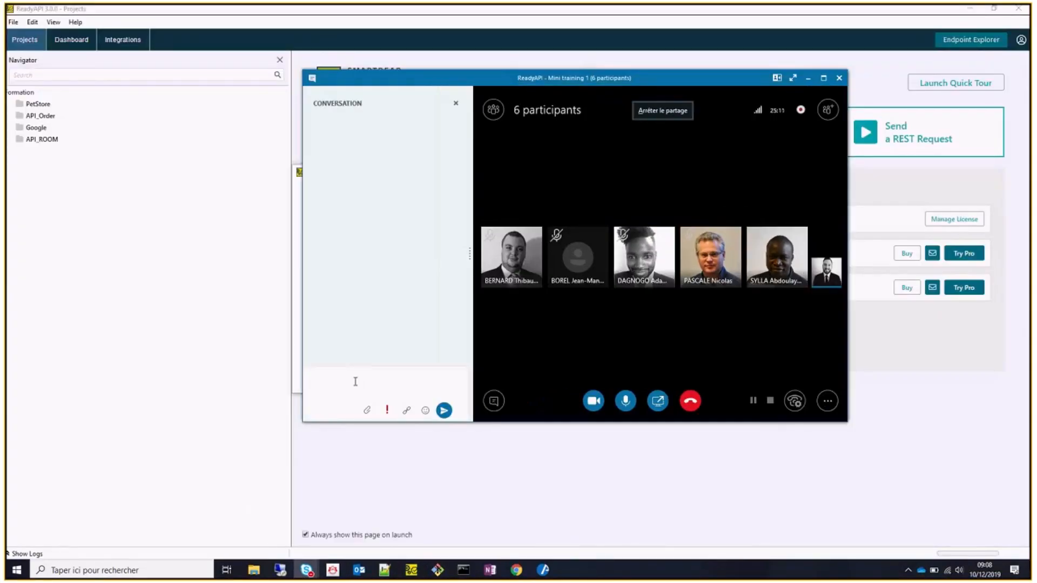
pyautogui.hotkey('ctrl', 'v')
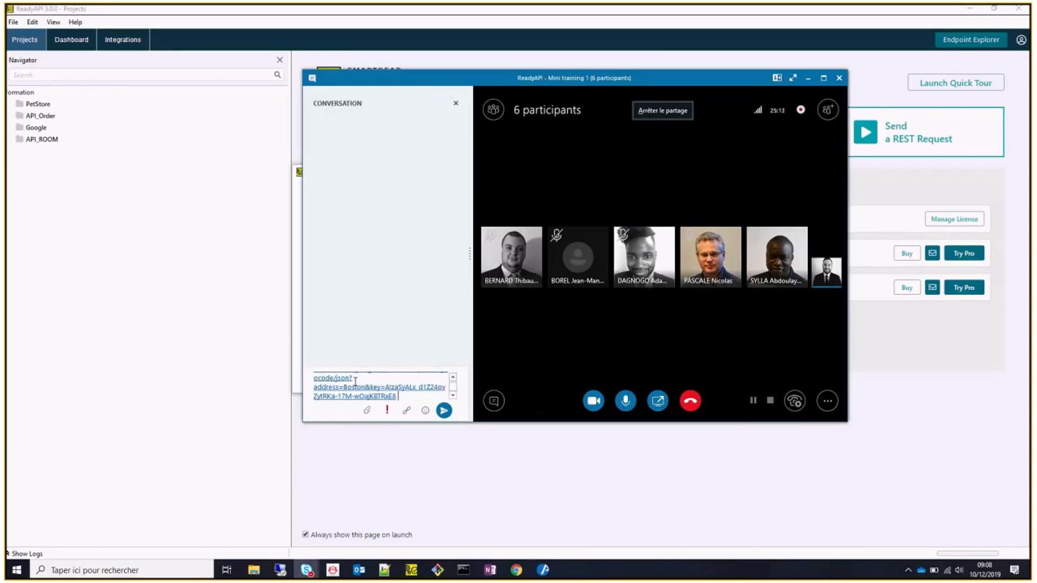
pyautogui.press('Return')
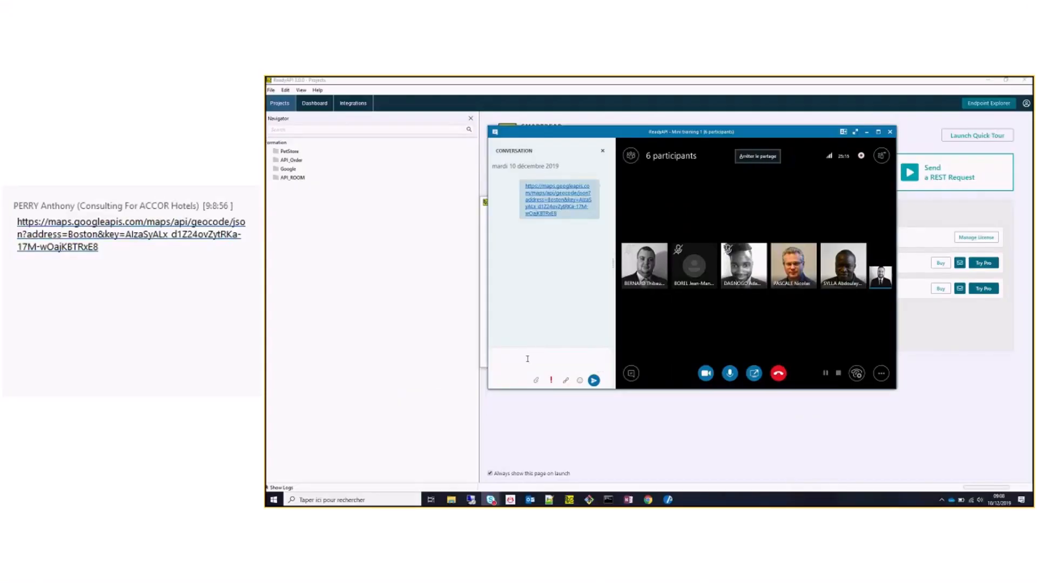
pyautogui.click(866, 132)
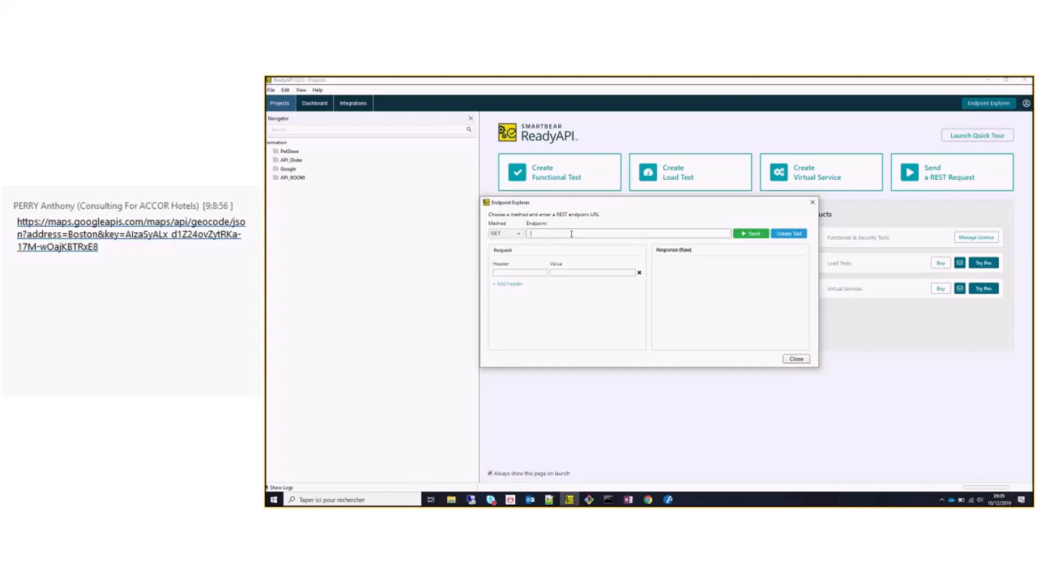
# Send a GET request to the pasted Boston geocode URL, getting HTTP/1.1 200 OK.
pyautogui.hotkey('ctrl', 'v')
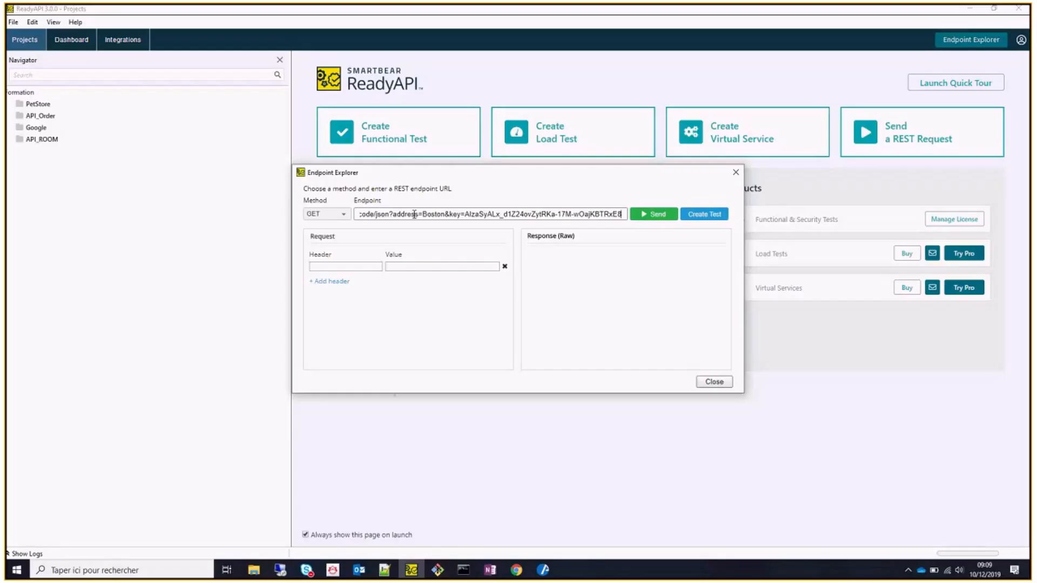
pyautogui.press('Home')
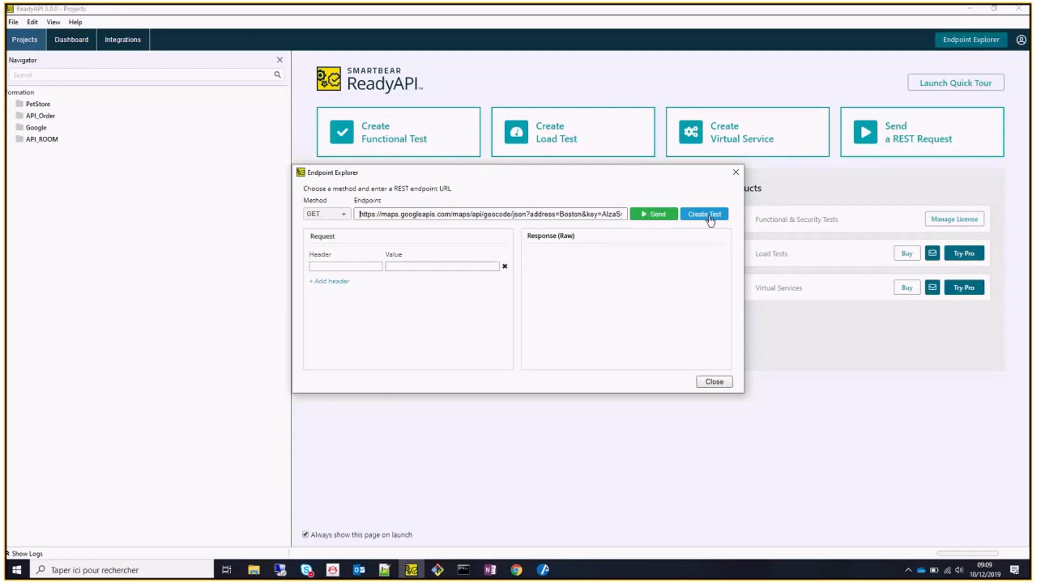
pyautogui.click(640, 215)
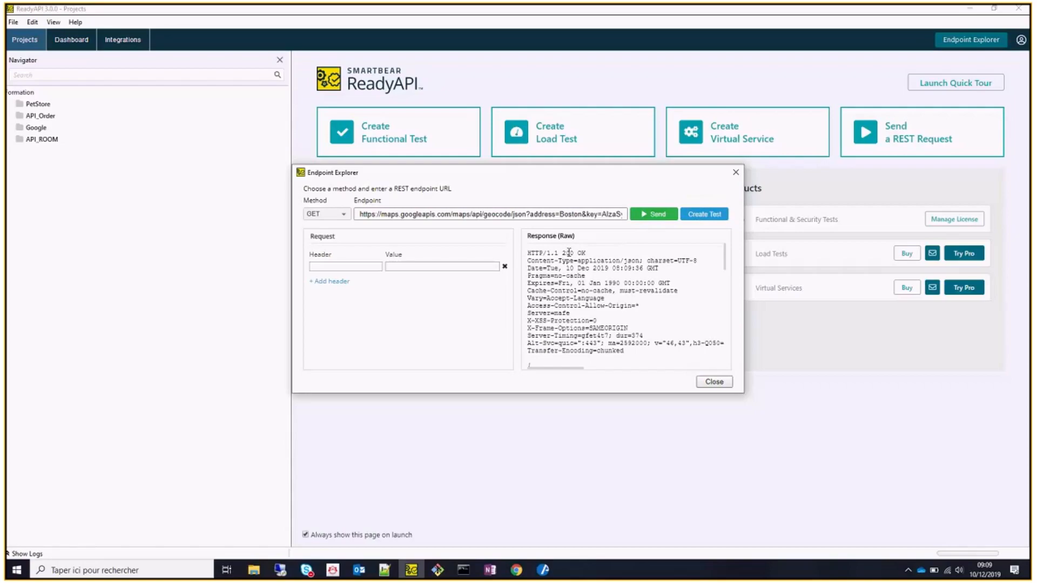
# Create a functional test in new REST Project 1 with the SLA and status-code assertions unchecked.
pyautogui.click(701, 215)
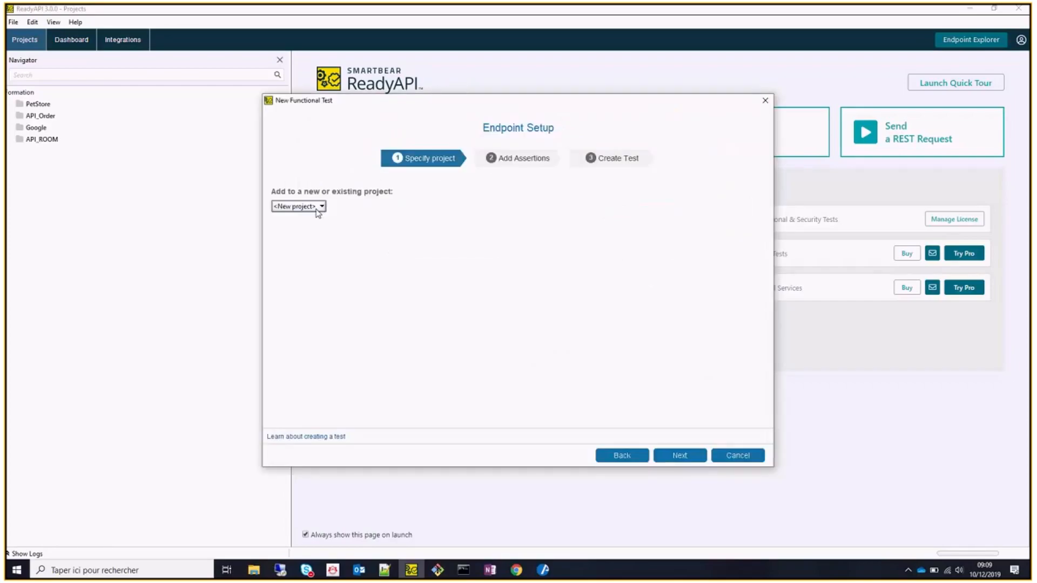
pyautogui.click(320, 207)
pyautogui.click(681, 460)
pyautogui.click(682, 461)
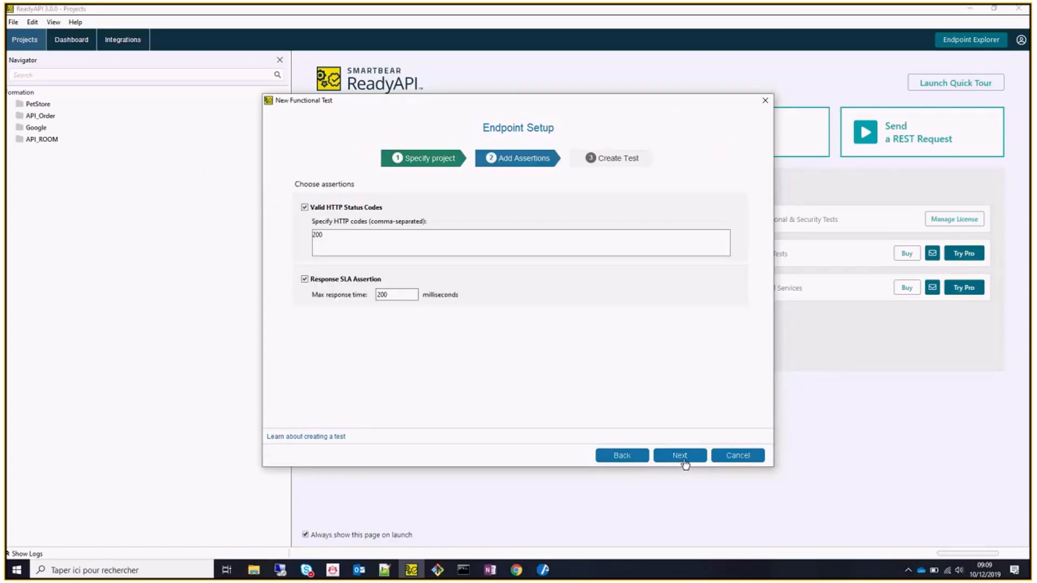
pyautogui.click(304, 280)
pyautogui.click(305, 208)
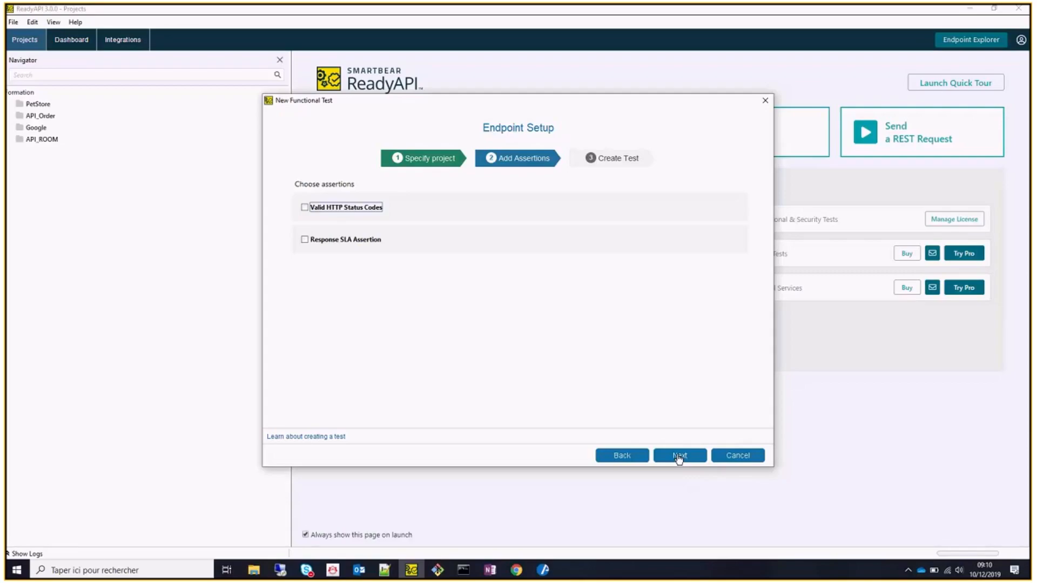
pyautogui.click(679, 456)
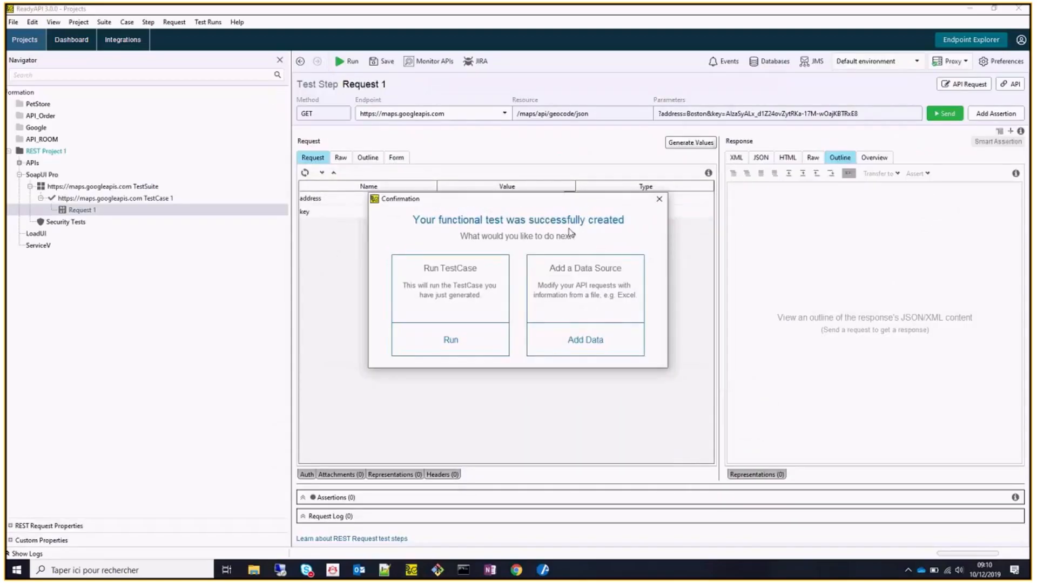
pyautogui.click(661, 202)
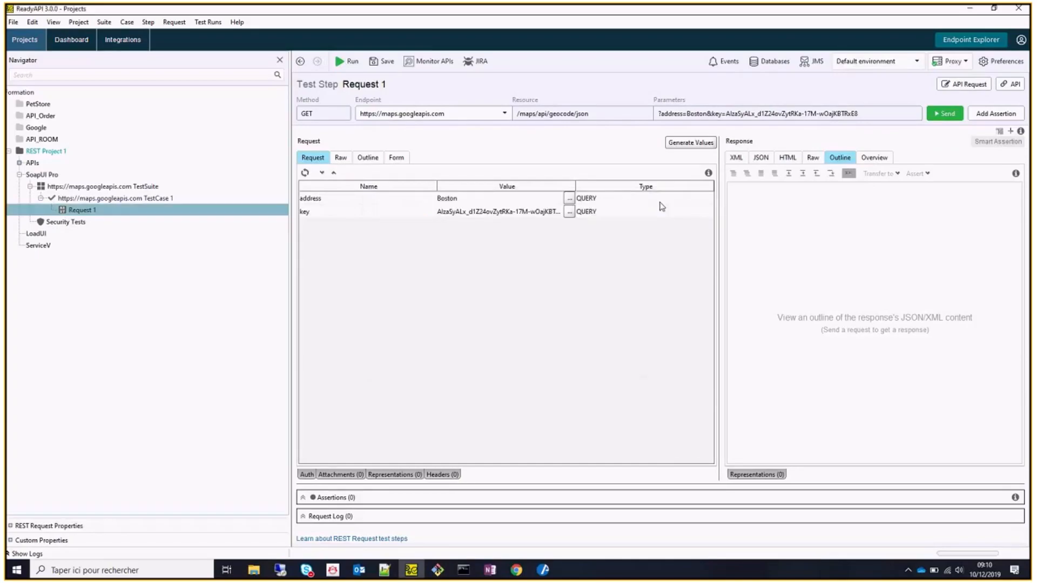
pyautogui.click(45, 152)
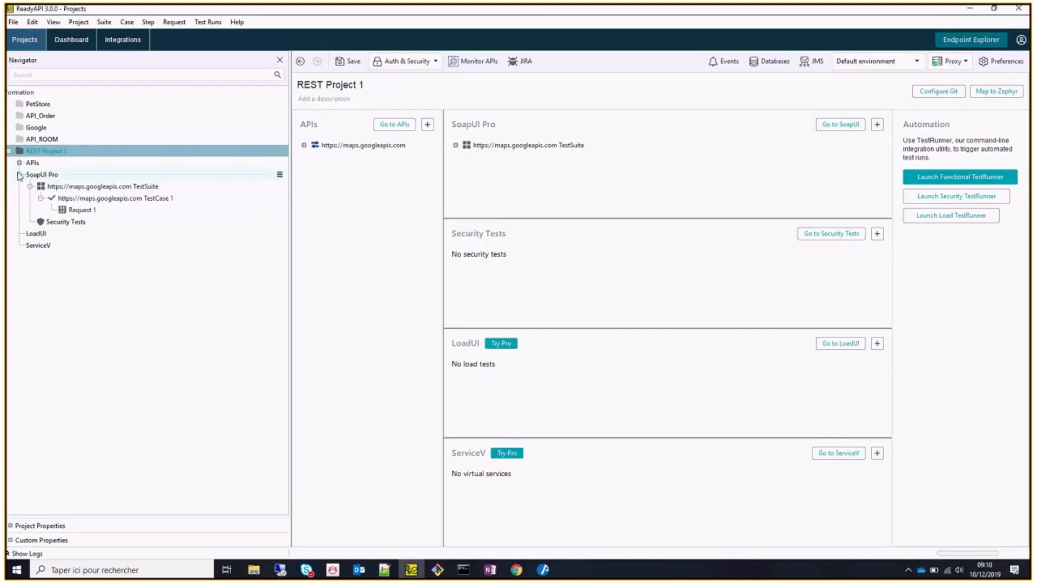
pyautogui.click(20, 175)
pyautogui.click(20, 163)
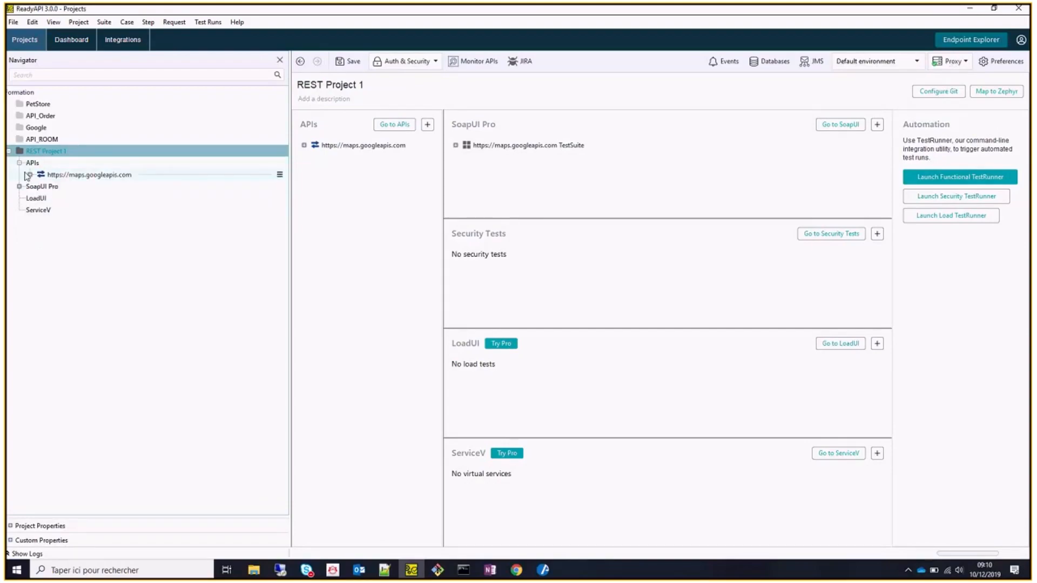
pyautogui.click(30, 175)
pyautogui.click(12, 154)
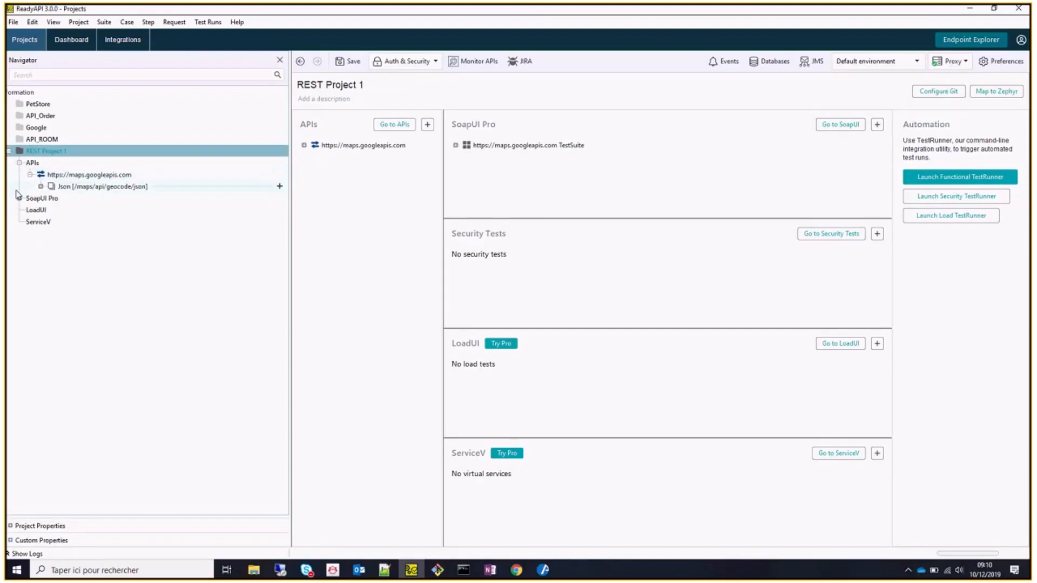
pyautogui.click(20, 199)
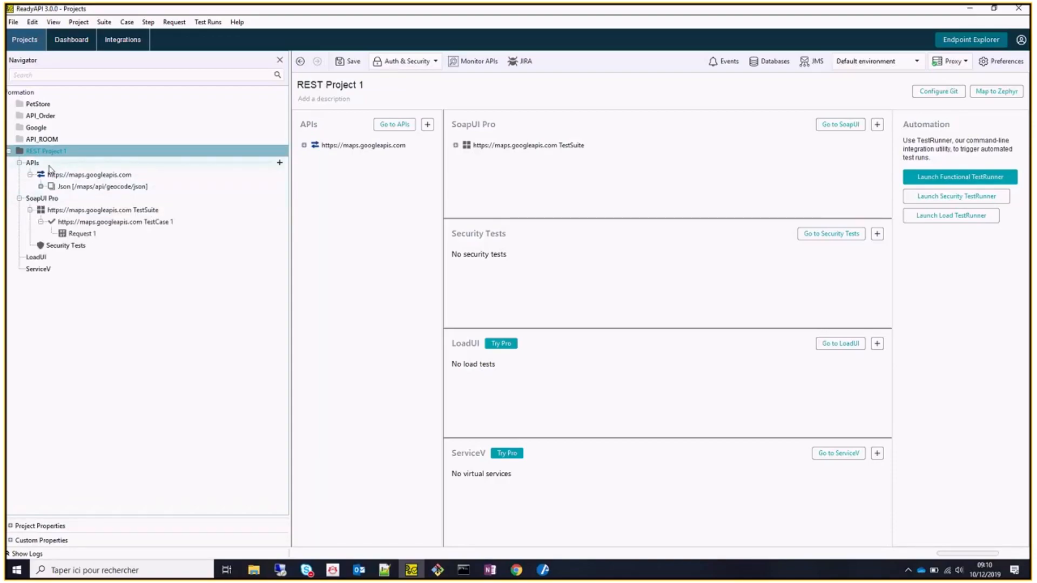
pyautogui.click(41, 187)
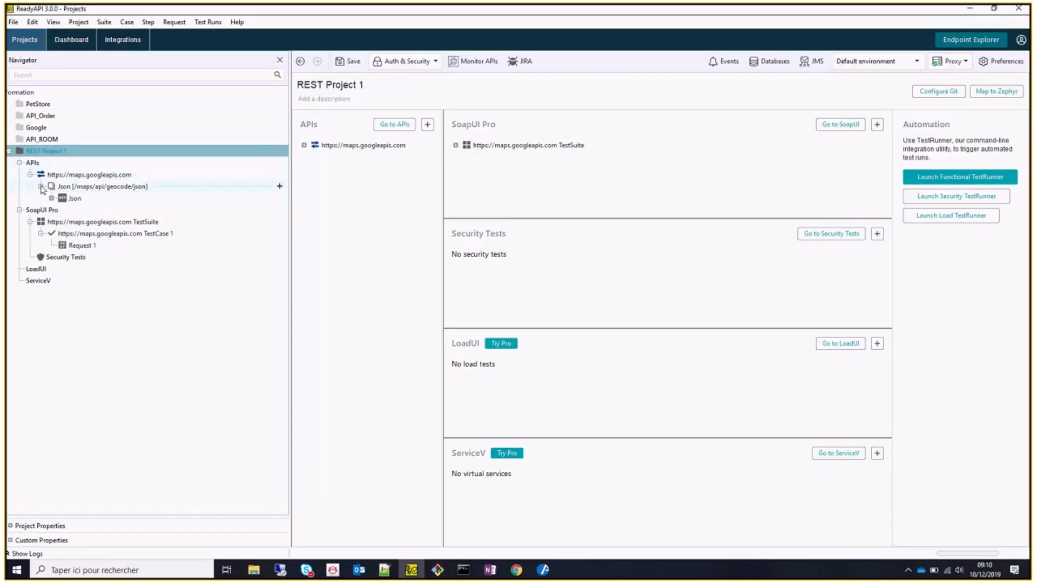
pyautogui.click(51, 198)
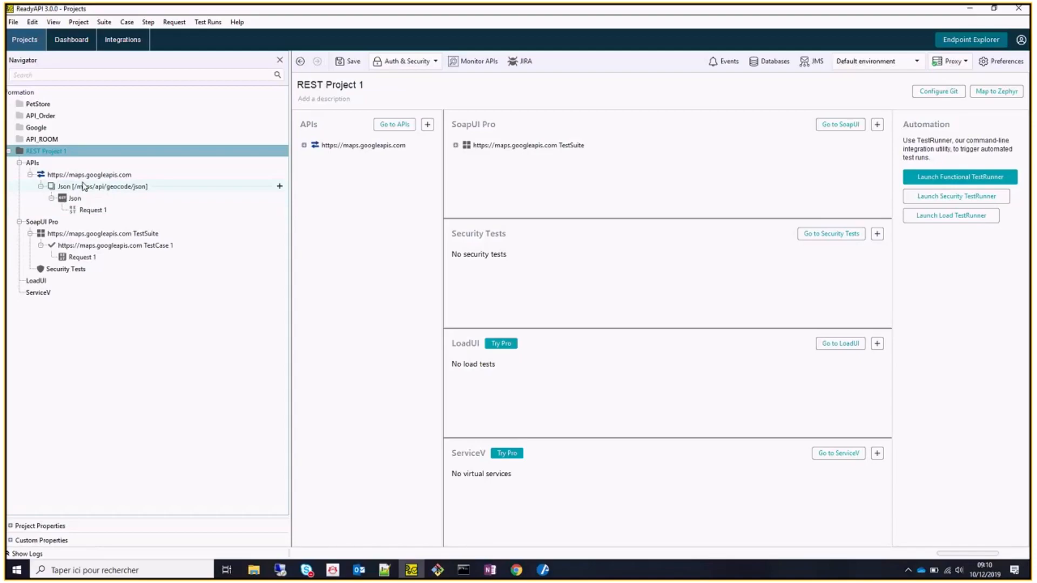
pyautogui.click(92, 211)
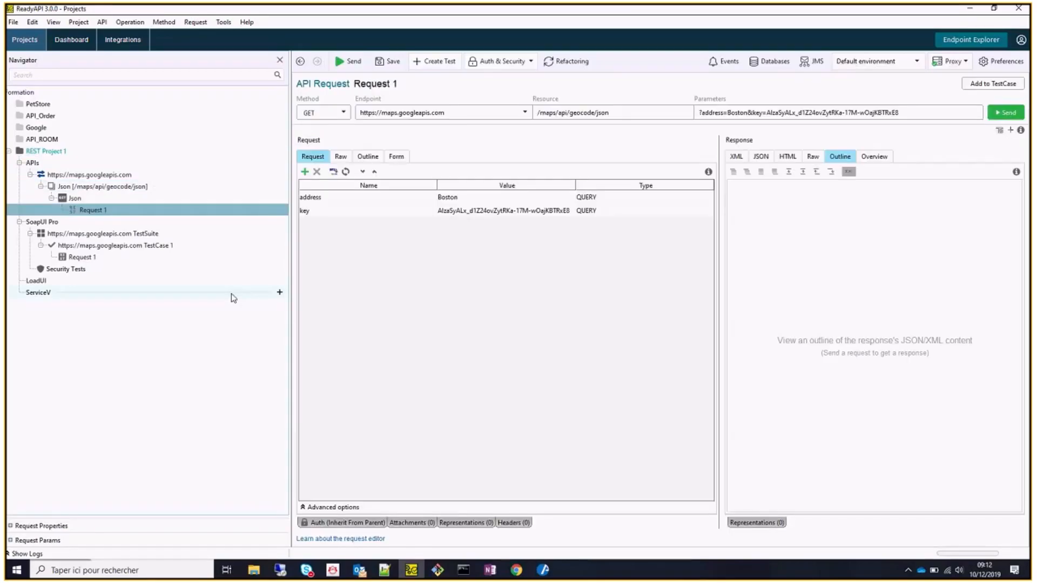
# Start a new Swagger/OpenAPI definition project named REST Project 2.
pyautogui.click(15, 23)
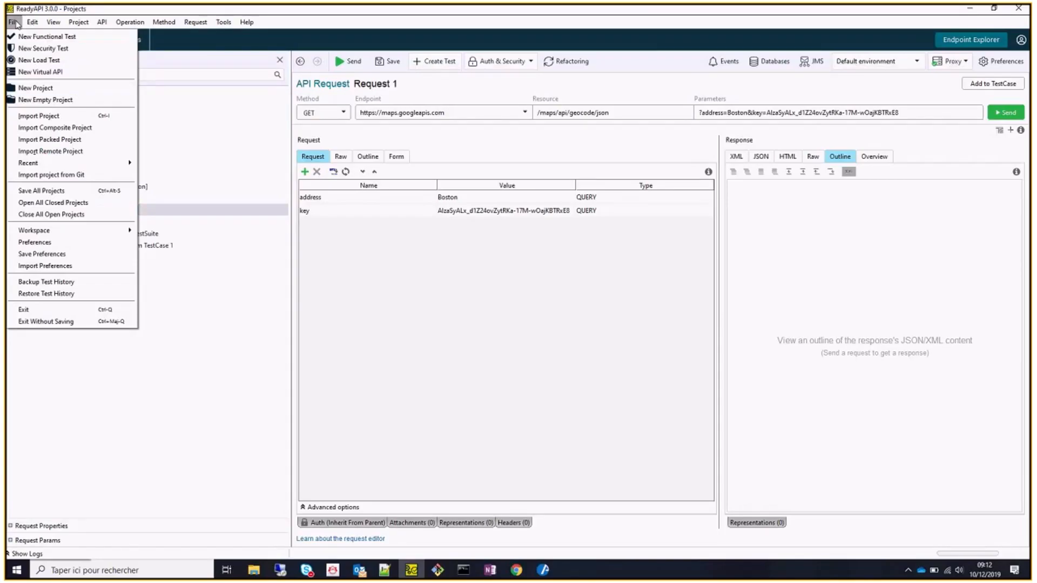
pyautogui.click(41, 88)
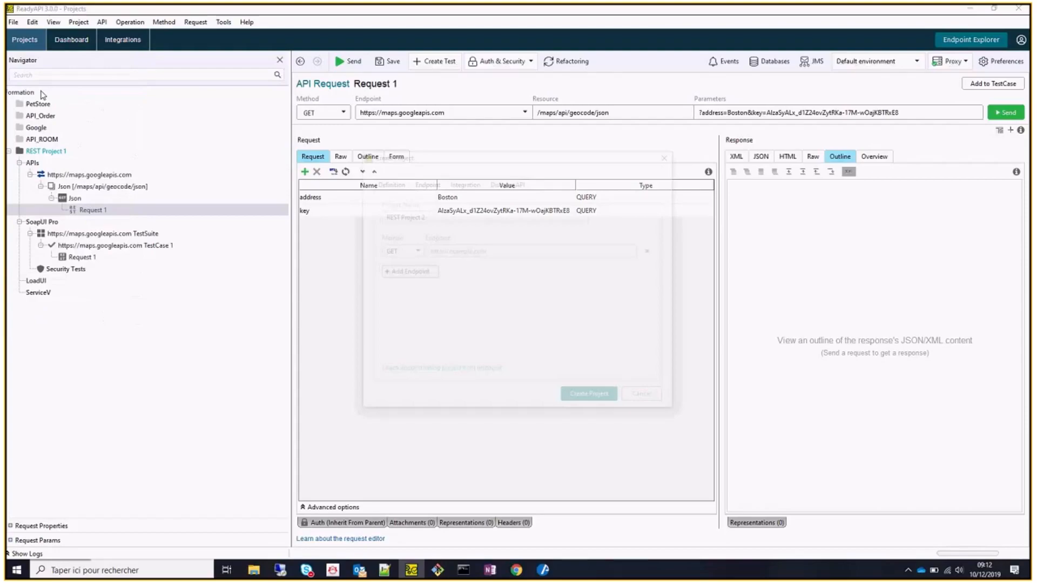
pyautogui.click(396, 186)
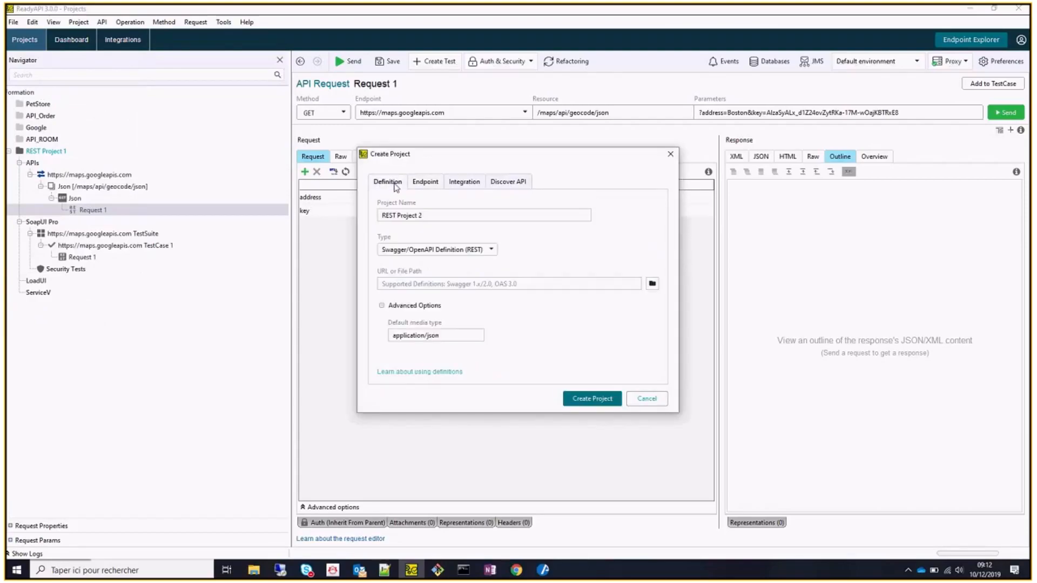
pyautogui.click(484, 212)
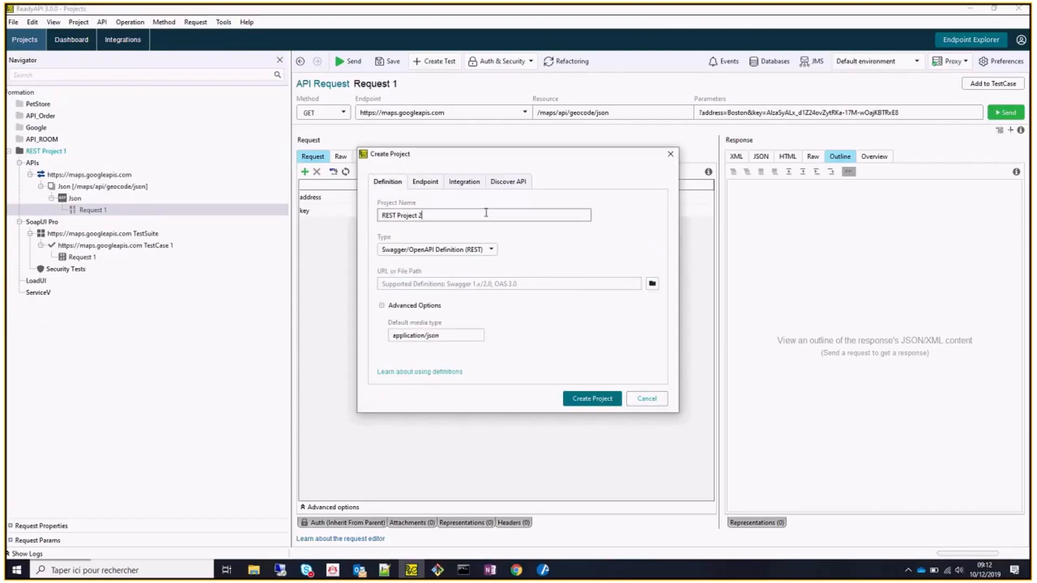
pyautogui.click(485, 282)
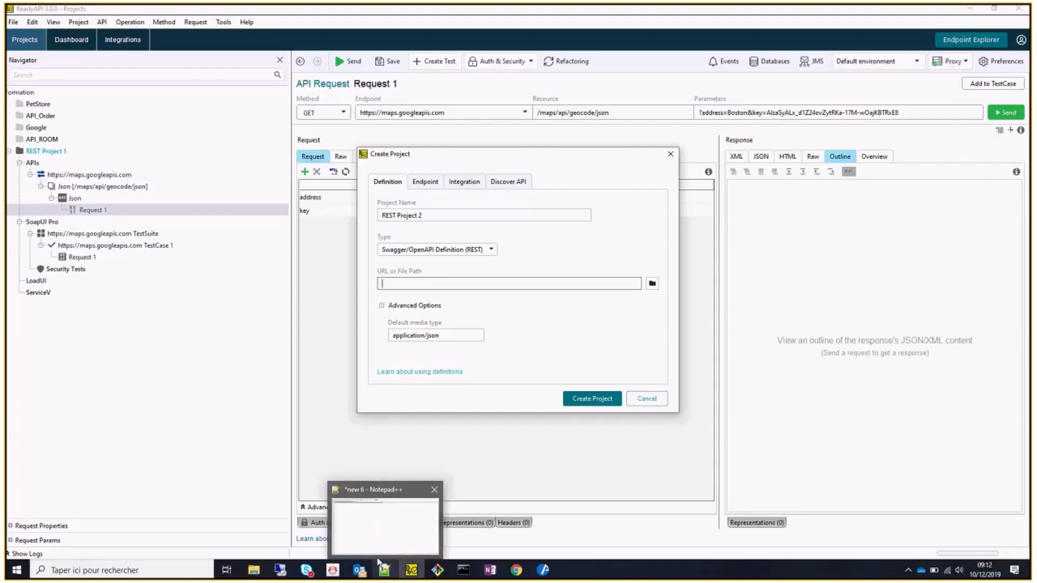
# Copy the swagger.json link from the Swagger Petstore page in Chrome.
pyautogui.click(517, 570)
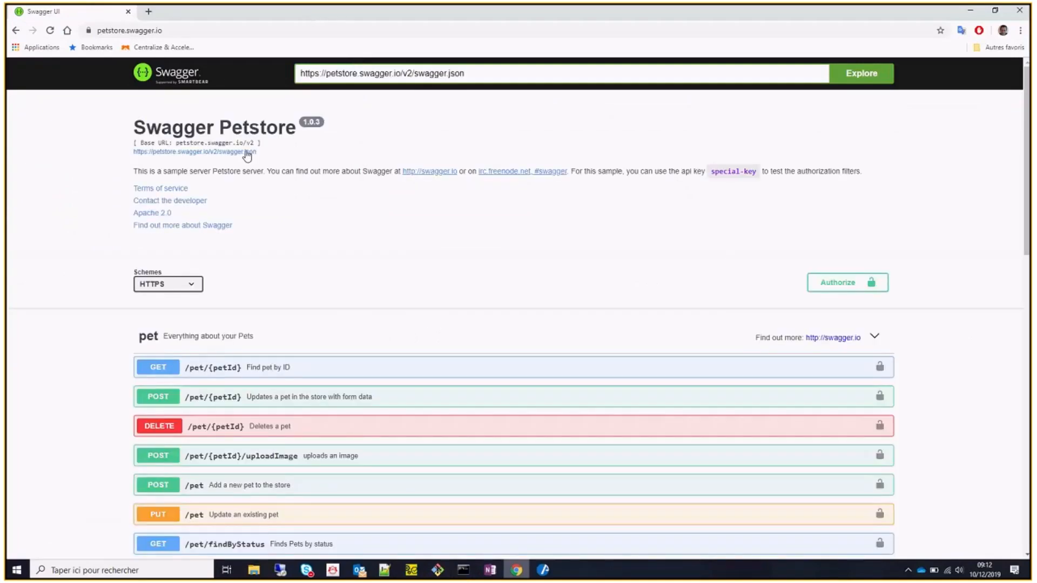
pyautogui.moveTo(252, 151); pyautogui.dragTo(135, 156)
pyautogui.hotkey('ctrl', 'c')
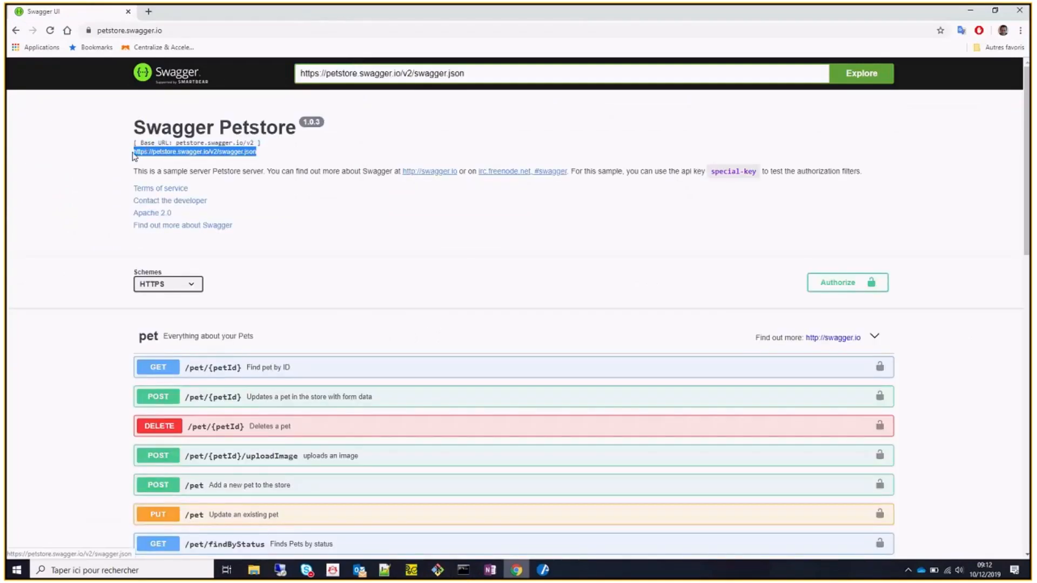
pyautogui.hotkey('alt', 'Tab')
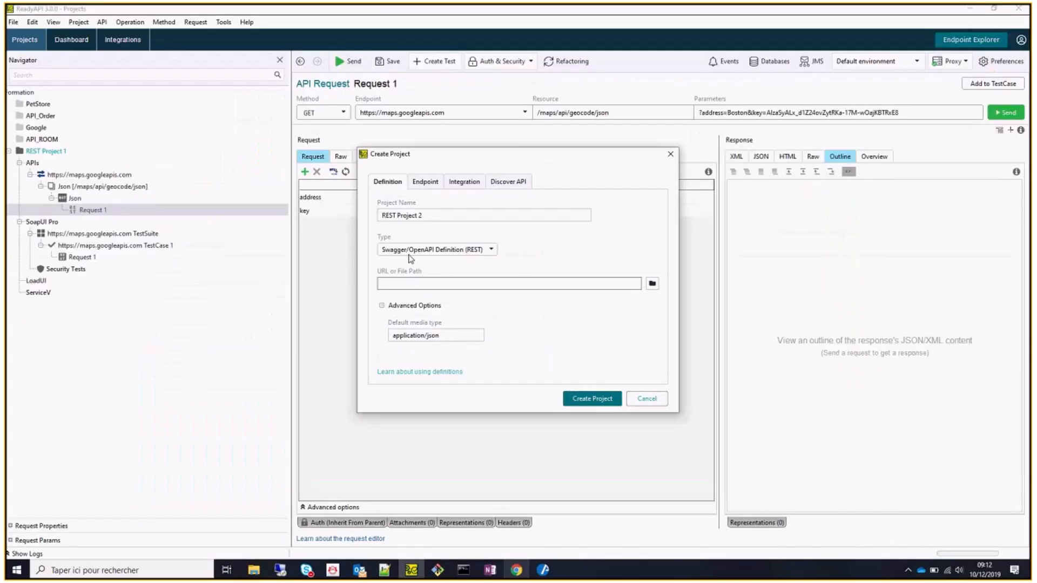
pyautogui.click(416, 280)
pyautogui.hotkey('ctrl', 'v')
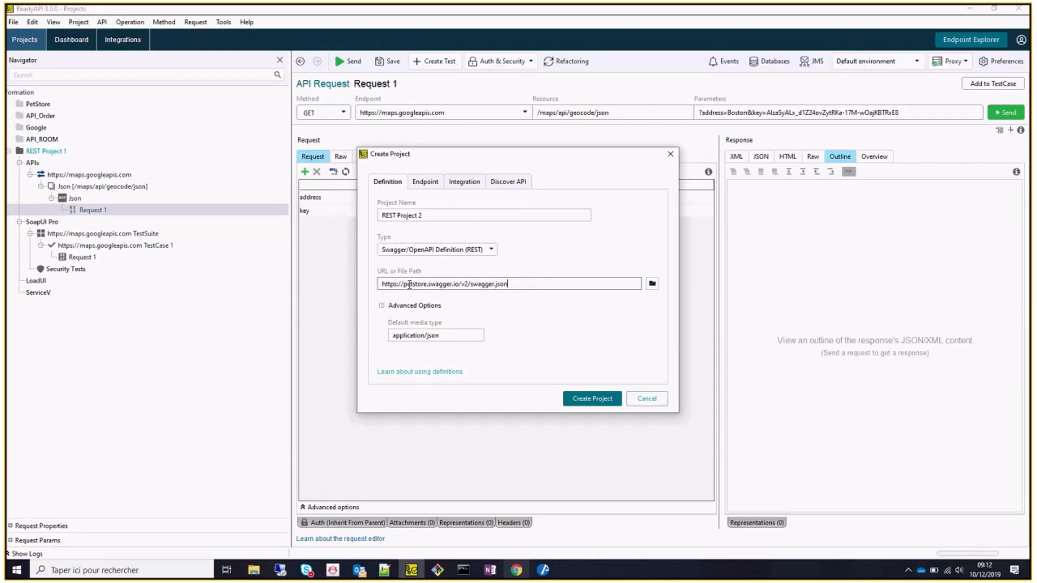
pyautogui.click(589, 401)
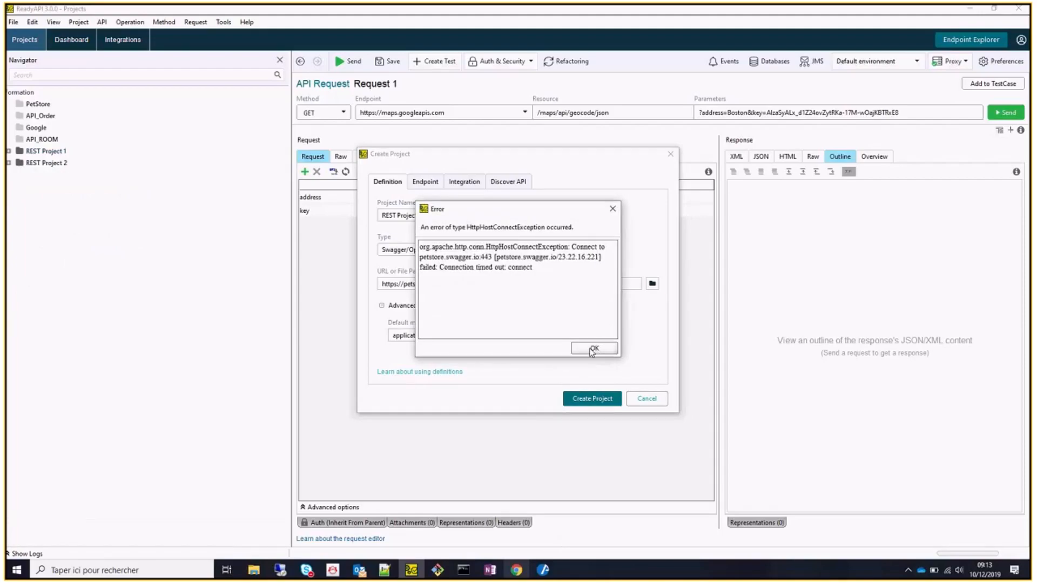
pyautogui.click(594, 348)
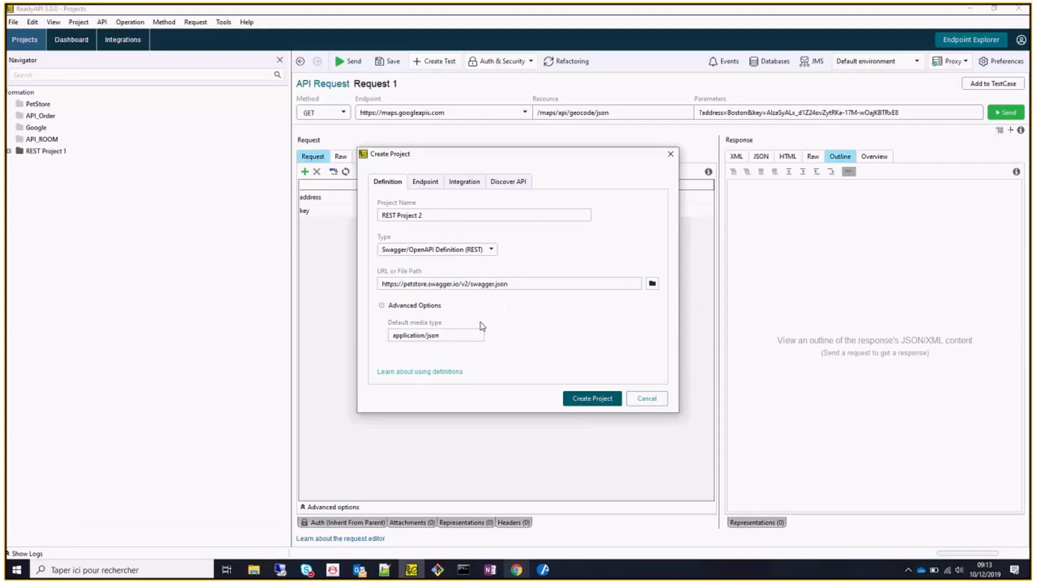
pyautogui.click(539, 282)
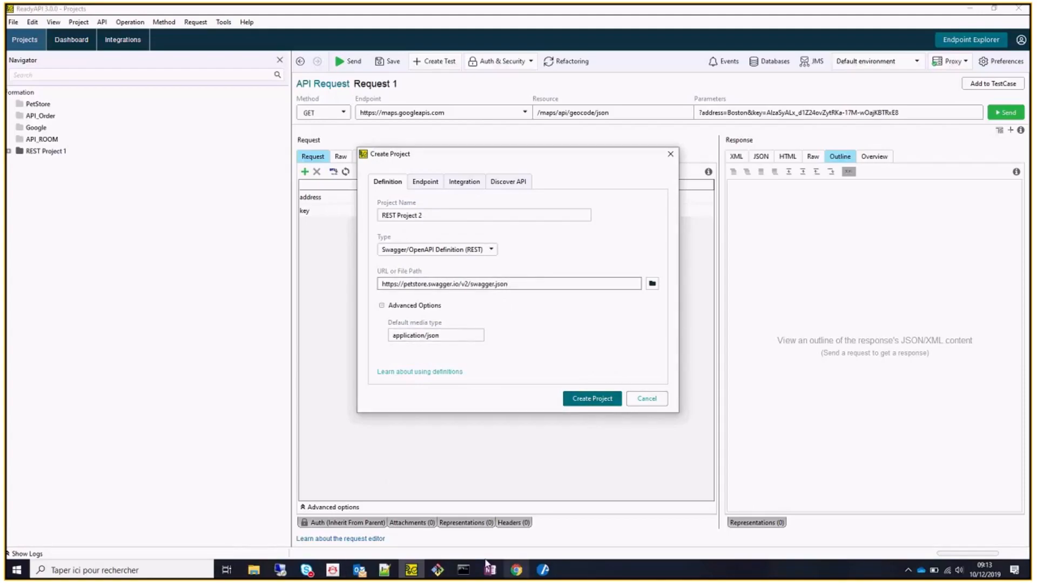
pyautogui.click(307, 570)
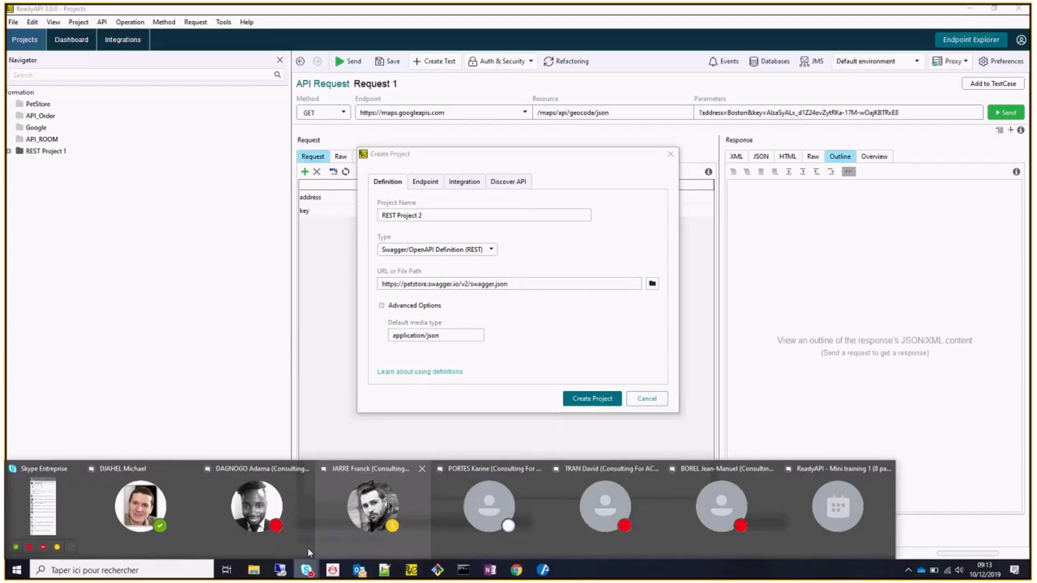
# Post the Petstore swagger.json URL in the ReadyAPI Mini training meeting chat.
pyautogui.click(575, 505)
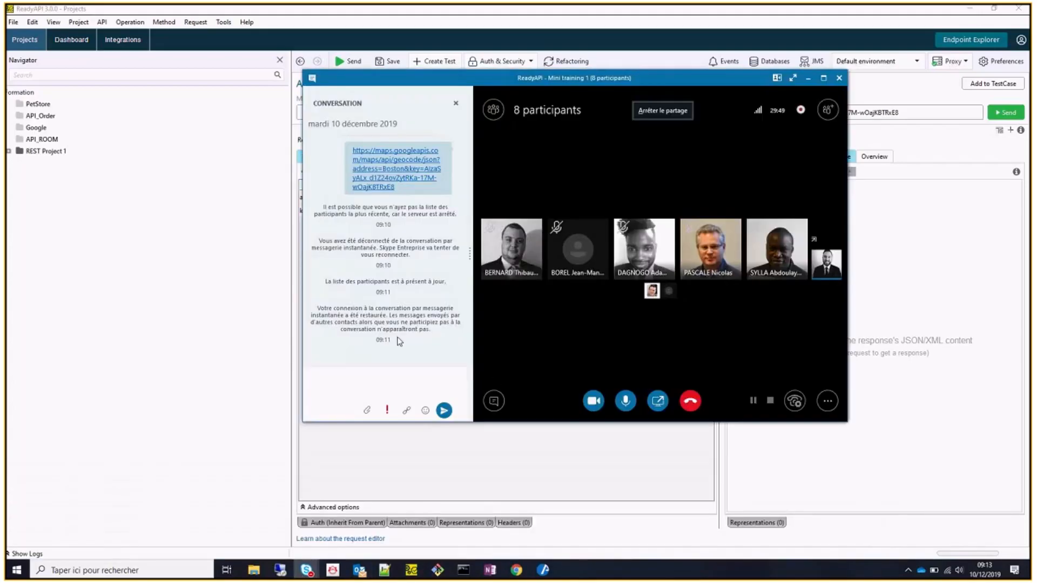
pyautogui.click(368, 375)
pyautogui.hotkey('ctrl', 'v')
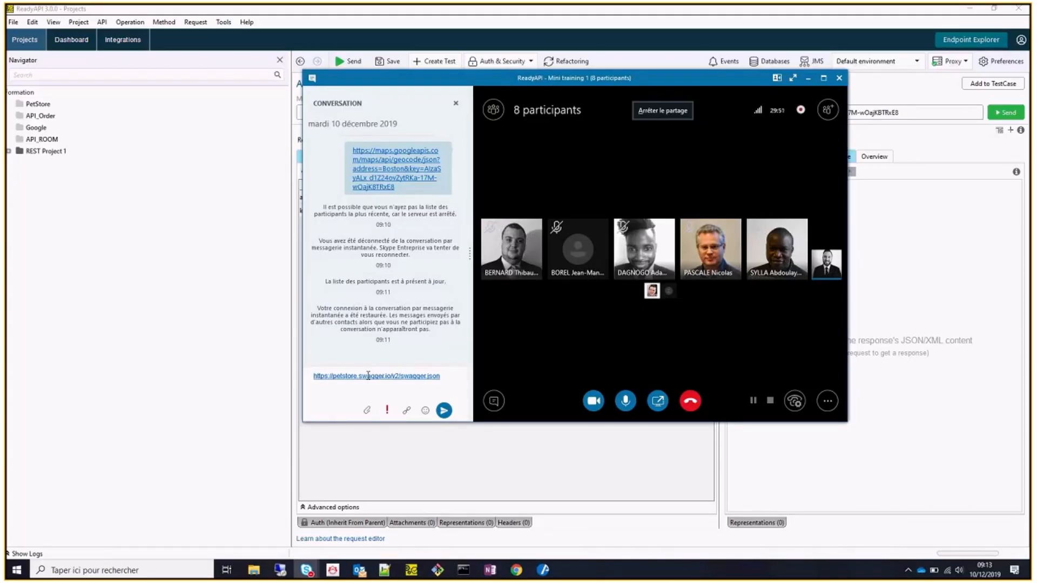
pyautogui.press('Return')
pyautogui.hotkey('alt', 'Tab')
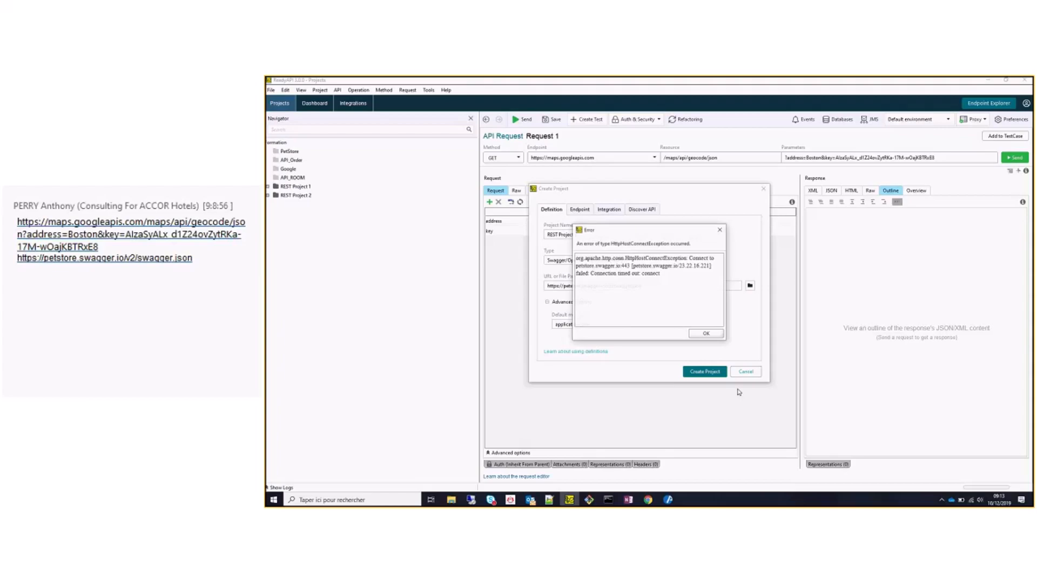
# Dismiss the connection error and cancel creating REST Project 2.
pyautogui.click(706, 333)
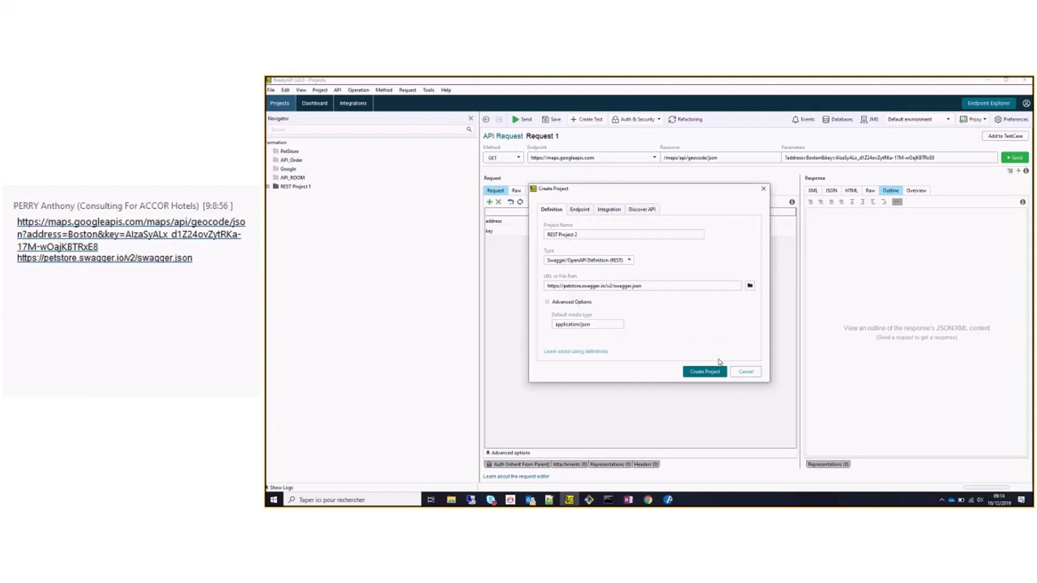
pyautogui.click(750, 375)
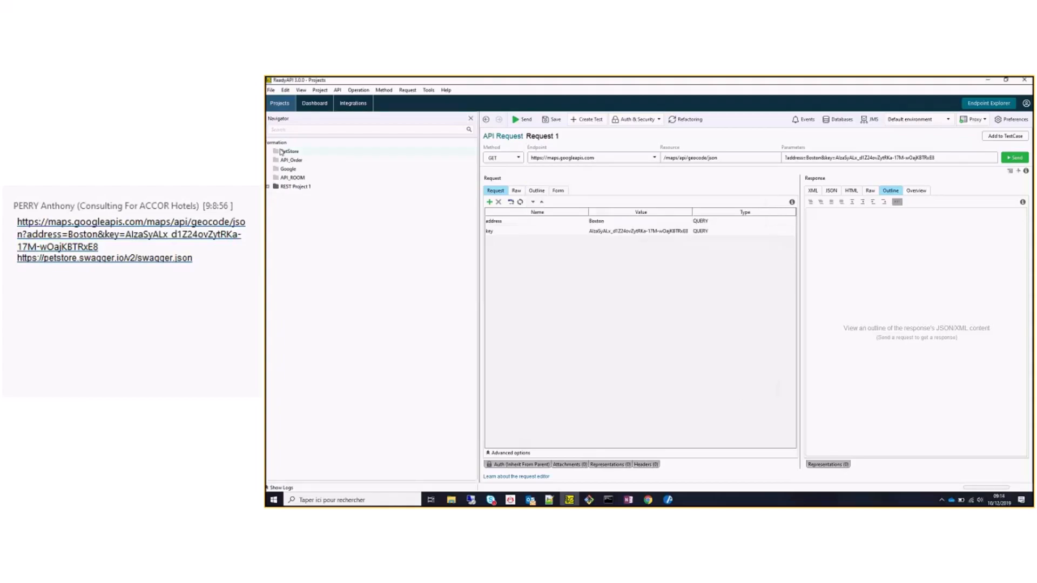
pyautogui.click(282, 152)
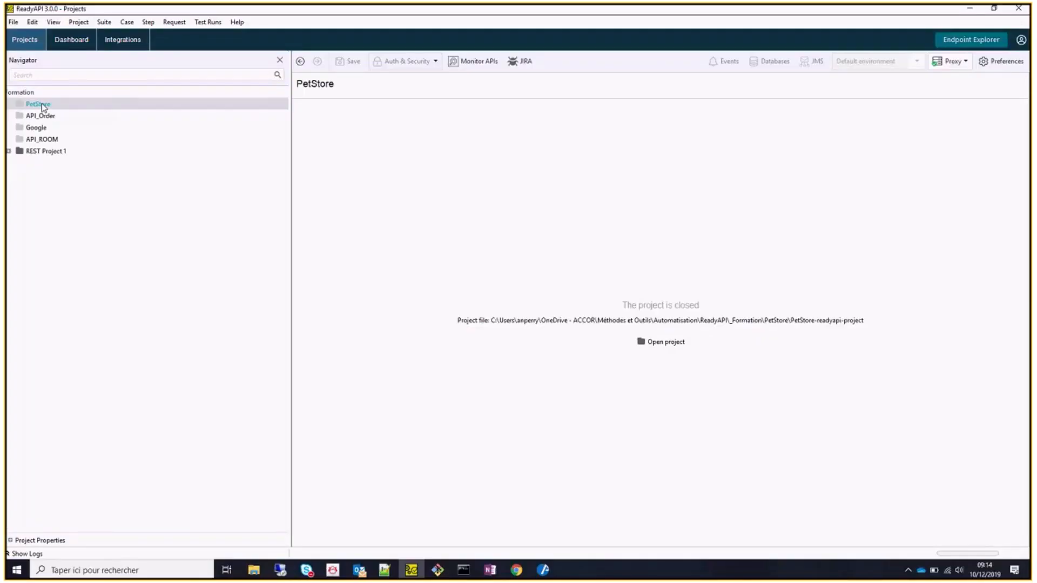
# Open the PetStore project and expand Swagger Petstore down to uploadFile's Request 1.
pyautogui.doubleClick(39, 104)
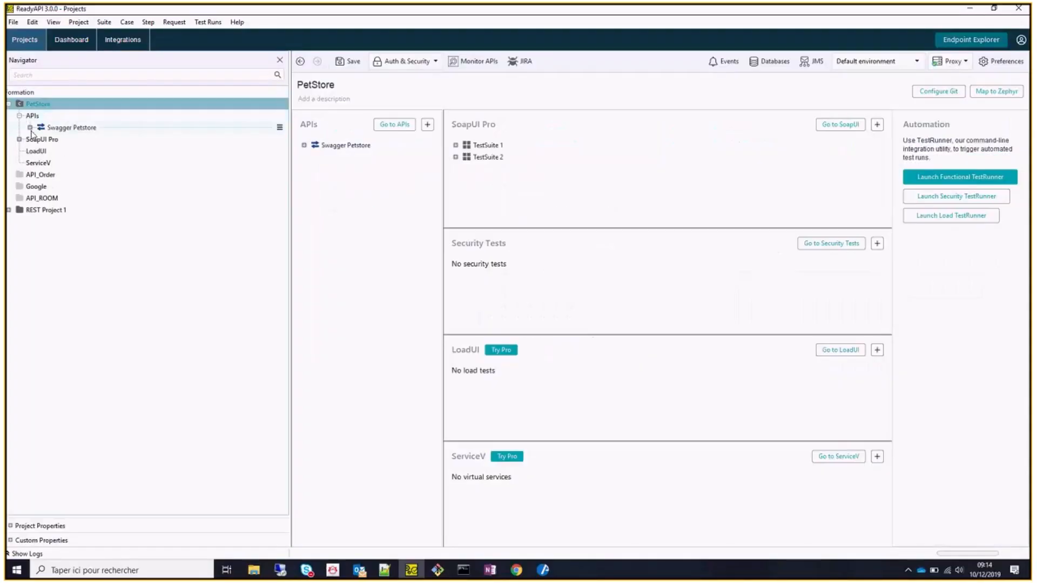
pyautogui.click(30, 128)
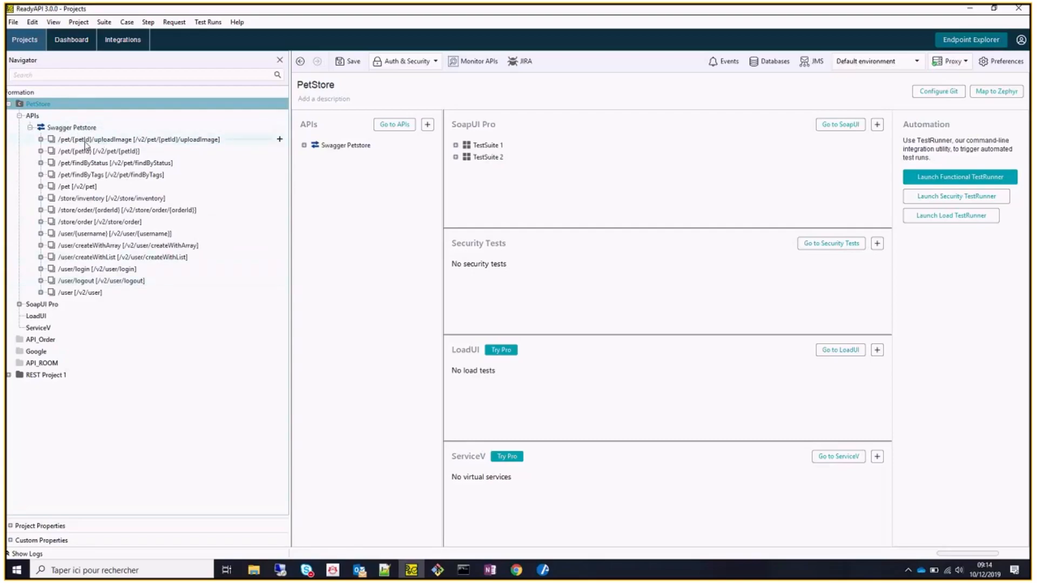
pyautogui.click(41, 139)
pyautogui.click(52, 151)
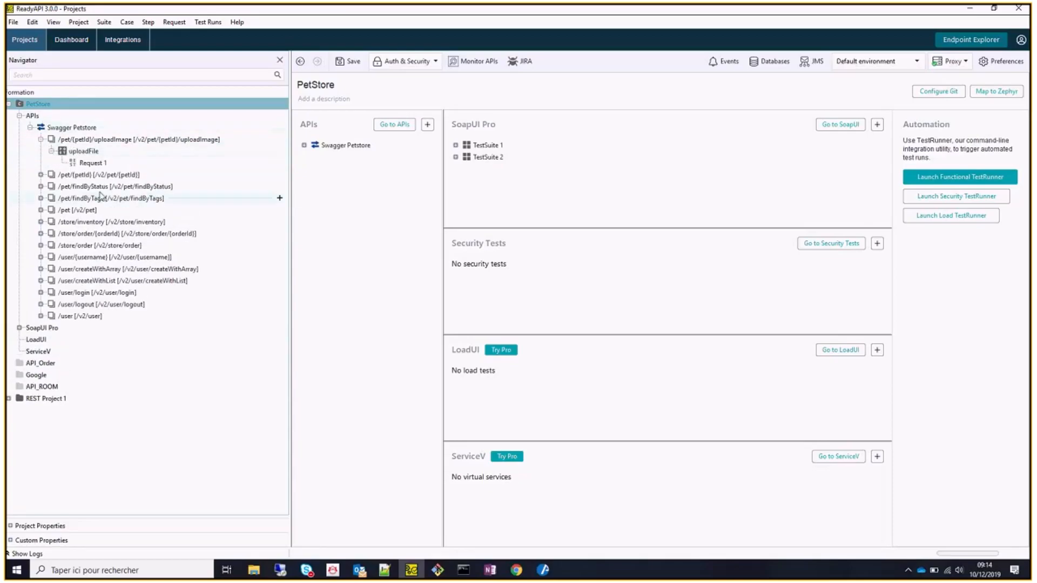
pyautogui.click(9, 104)
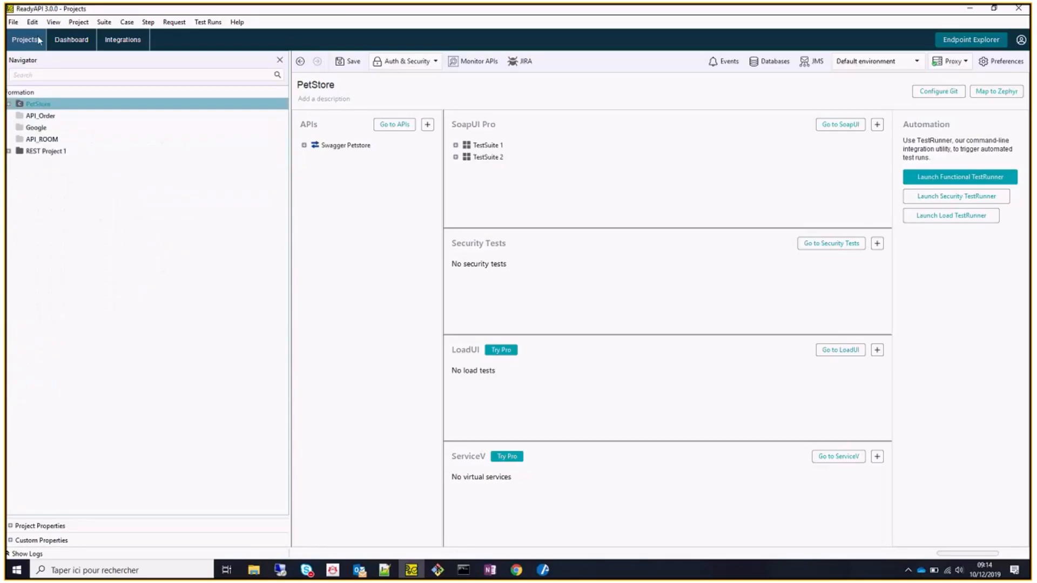
# Start a new project, viewing Endpoint options, then the Postman collection and SwaggerHub integration sources.
pyautogui.click(13, 22)
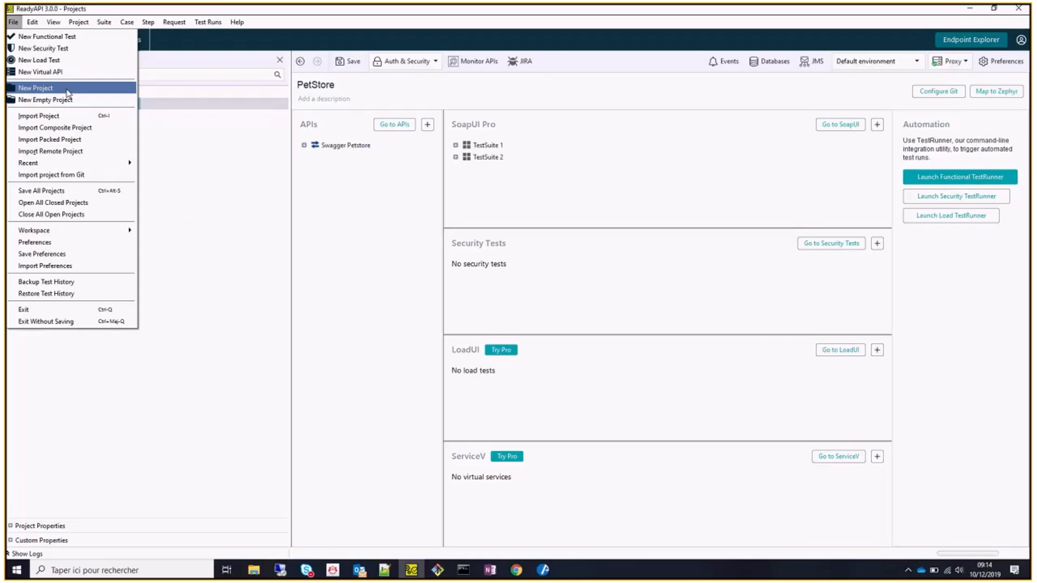
pyautogui.click(67, 93)
pyautogui.click(424, 181)
pyautogui.click(484, 250)
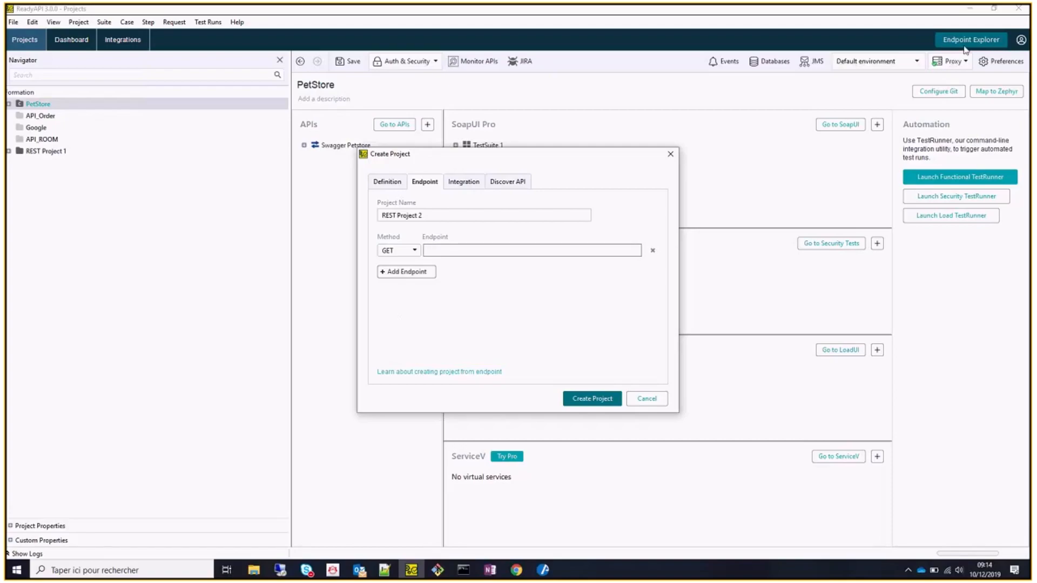
pyautogui.click(474, 183)
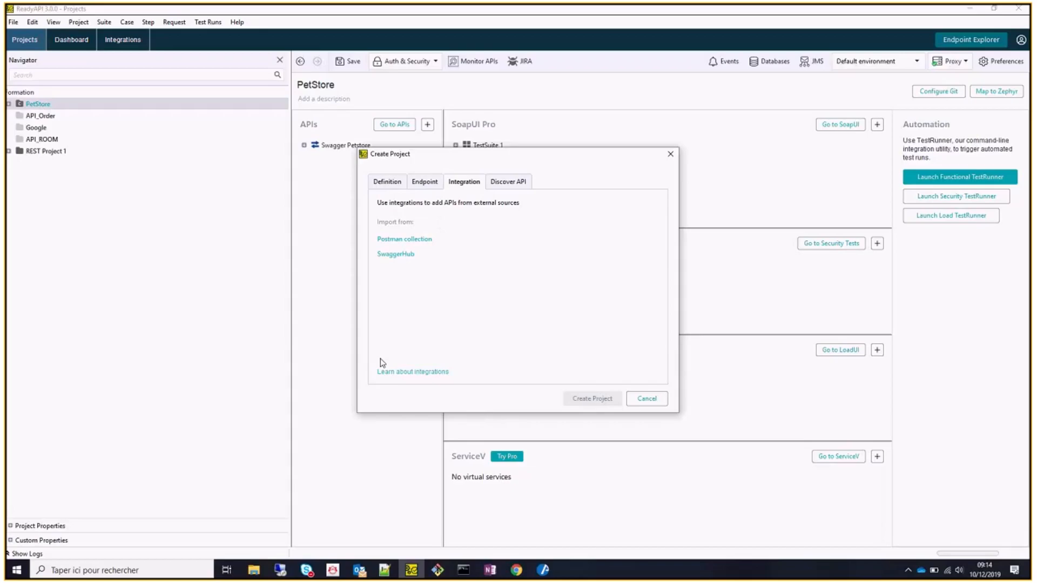
pyautogui.click(253, 570)
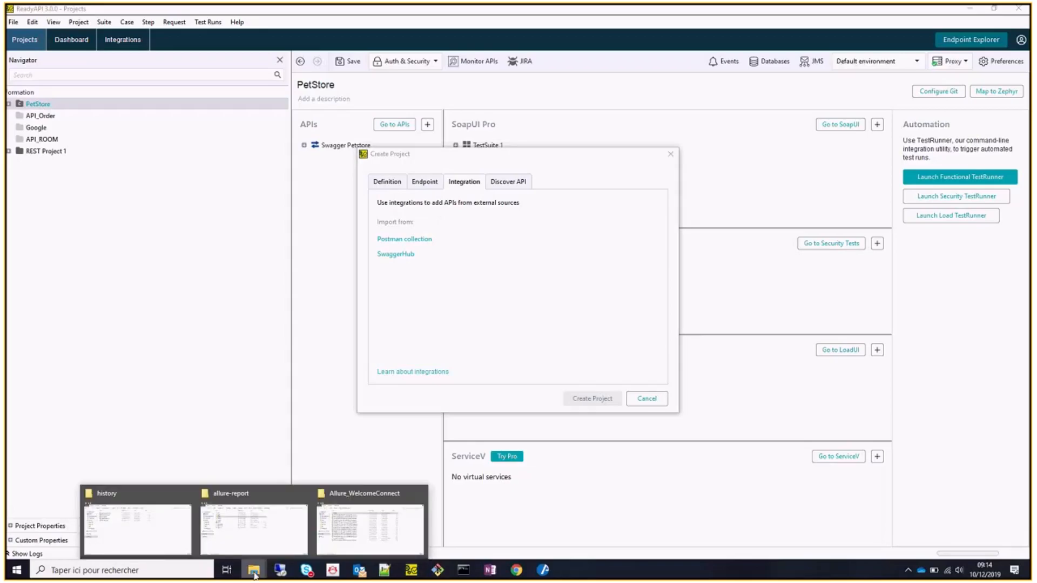
# Browse from OneDrive - ACCOR through Méthodes et Outils into the Automatisation folder.
pyautogui.click(173, 517)
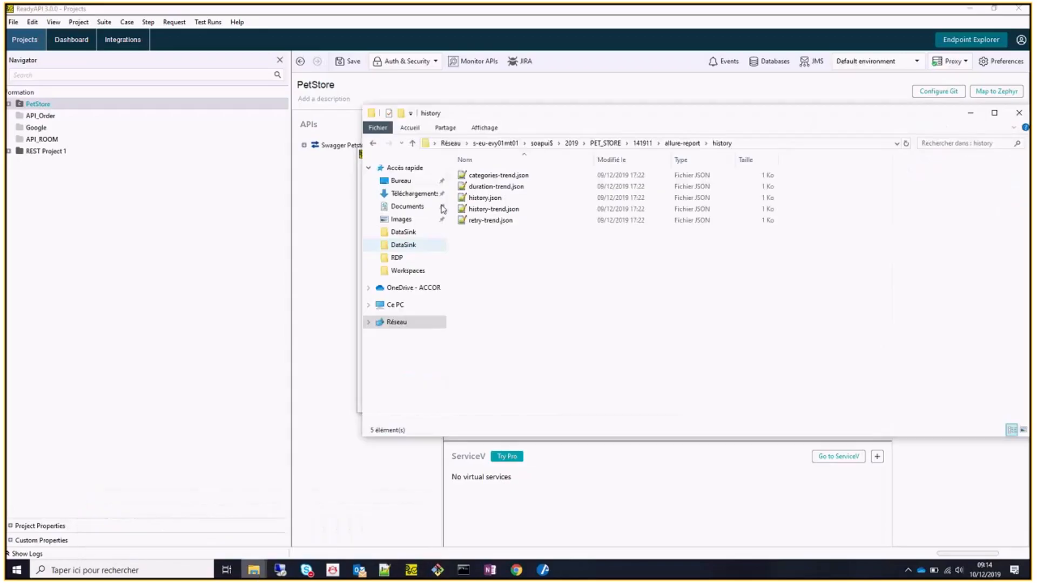
pyautogui.click(409, 292)
pyautogui.doubleClick(495, 200)
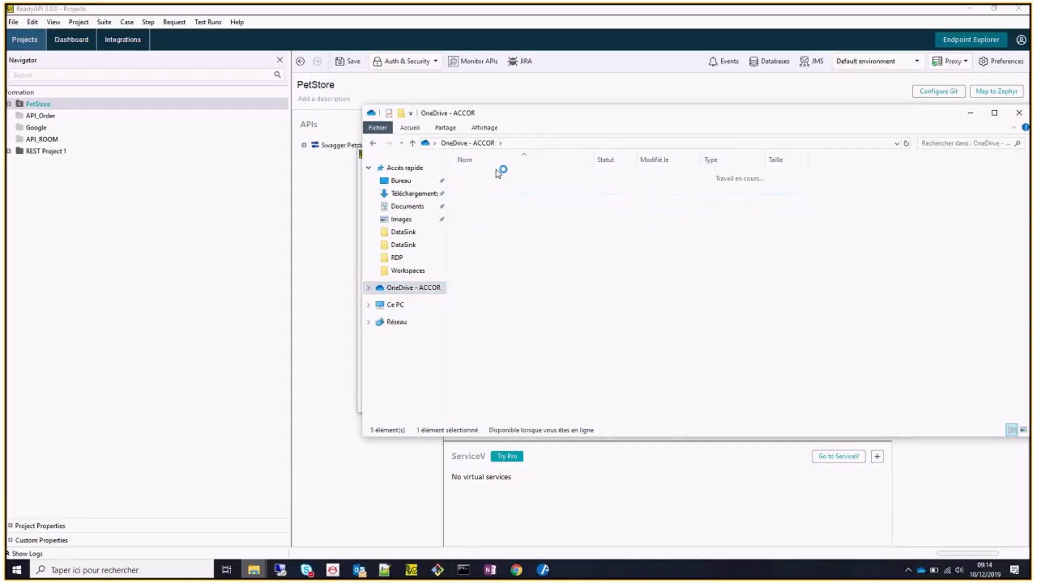
pyautogui.doubleClick(500, 176)
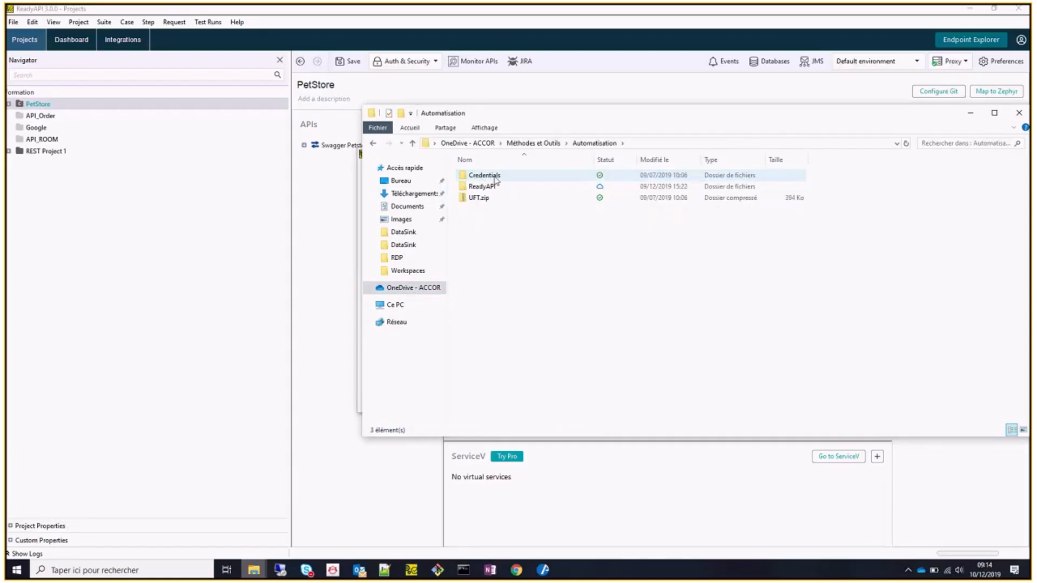
# Open ReadyAPI > _Formation > Collection_Postman and select Google Maps API.postman_collection.json.
pyautogui.doubleClick(482, 186)
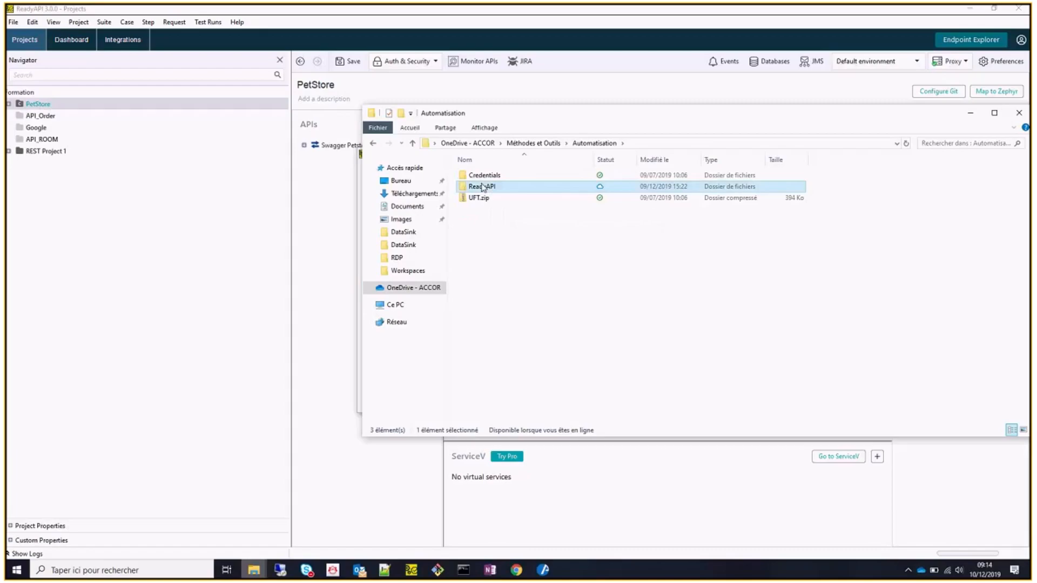
pyautogui.click(485, 176)
pyautogui.doubleClick(485, 176)
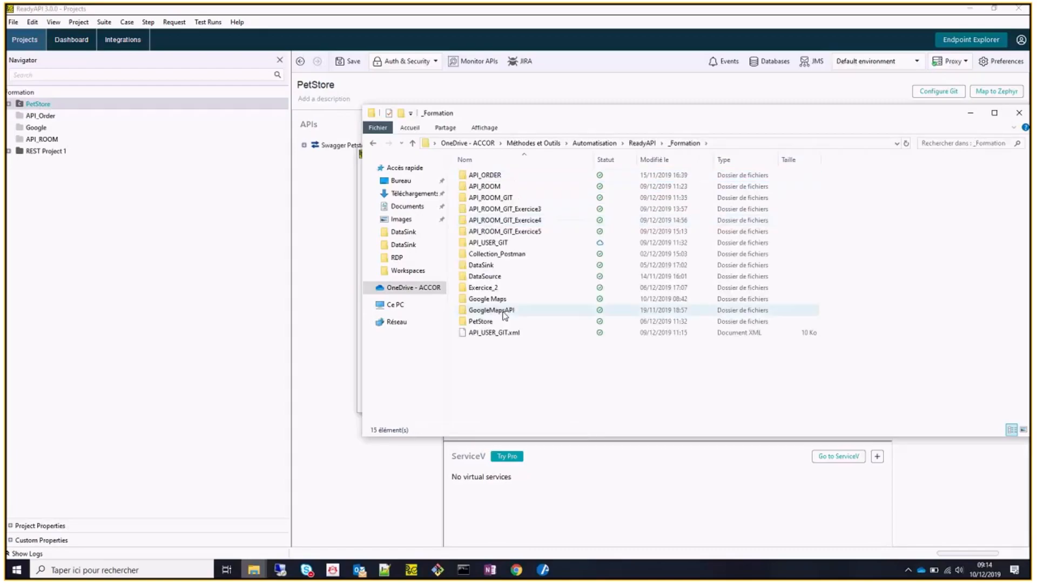
pyautogui.doubleClick(509, 254)
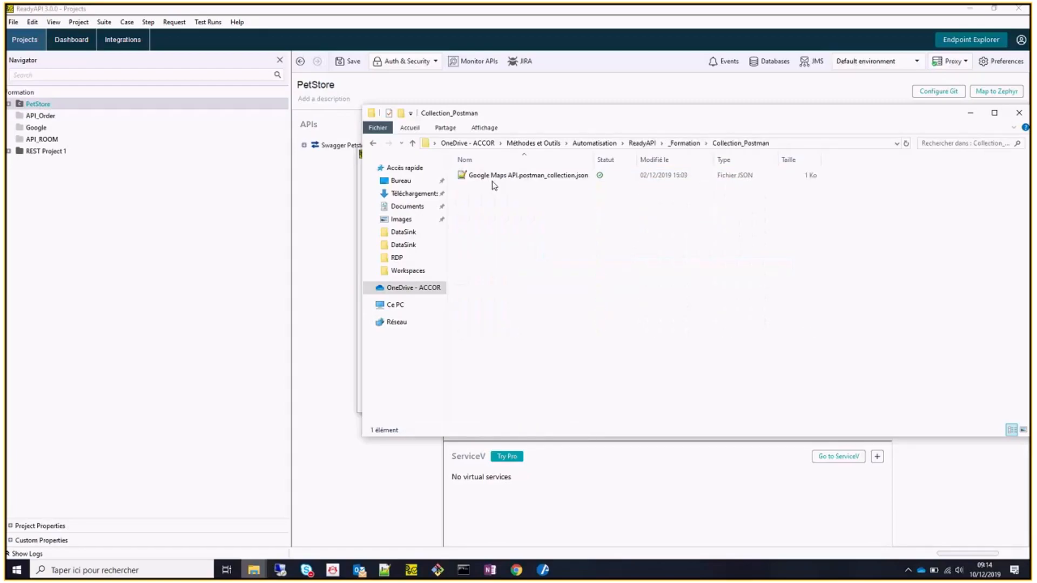
pyautogui.click(493, 178)
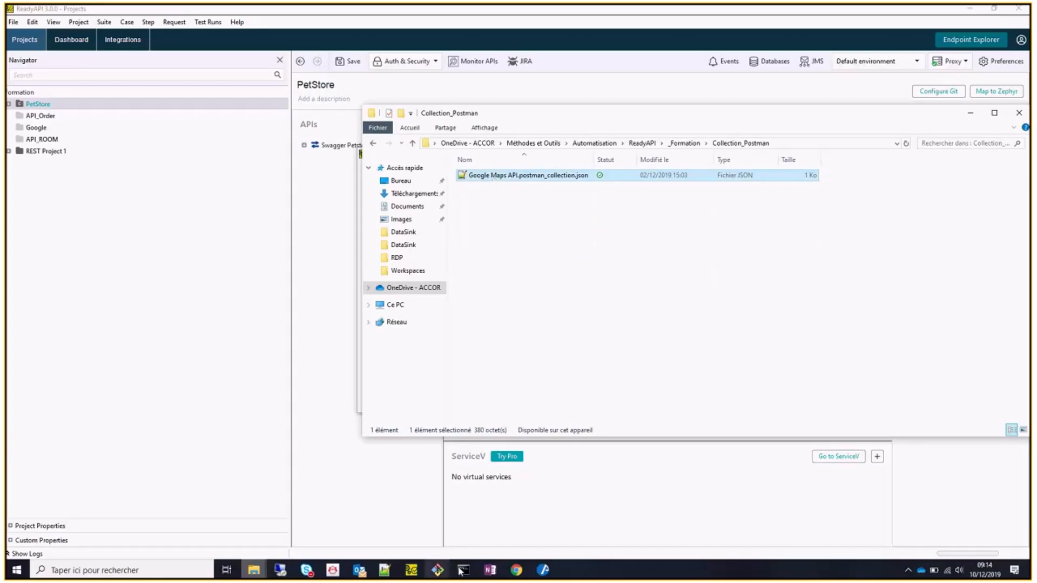
pyautogui.moveTo(312, 576)
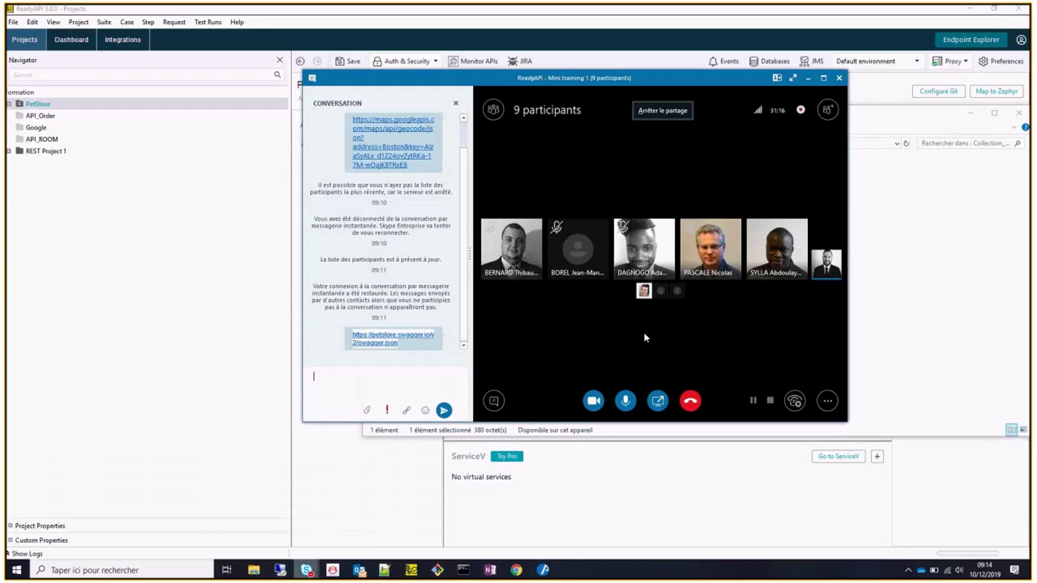
# Drag Google Maps API.postman_collection.json into the Skype meeting chat, attaching it despite the duplicate-name warning.
pyautogui.hotkey('alt', 'Tab')
pyautogui.moveTo(523, 176); pyautogui.dragTo(332, 396)
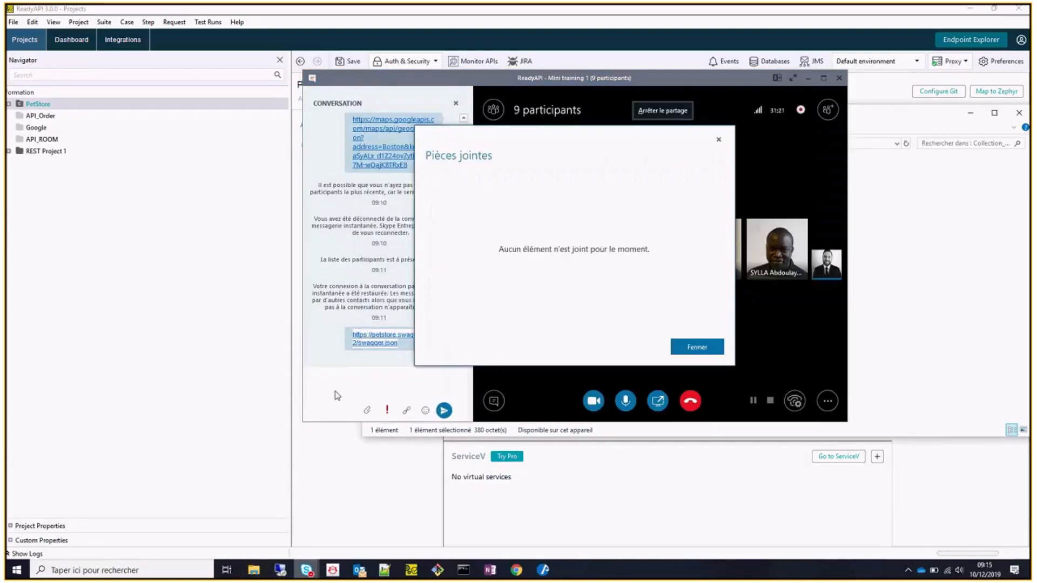
pyautogui.click(701, 347)
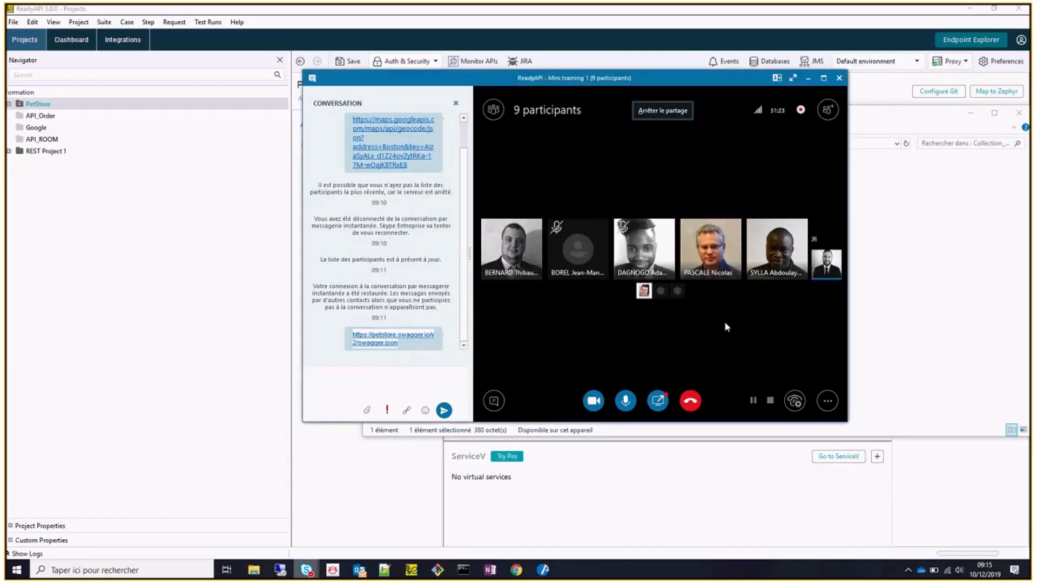
pyautogui.hotkey('alt', 'Tab')
pyautogui.moveTo(539, 182); pyautogui.dragTo(338, 399)
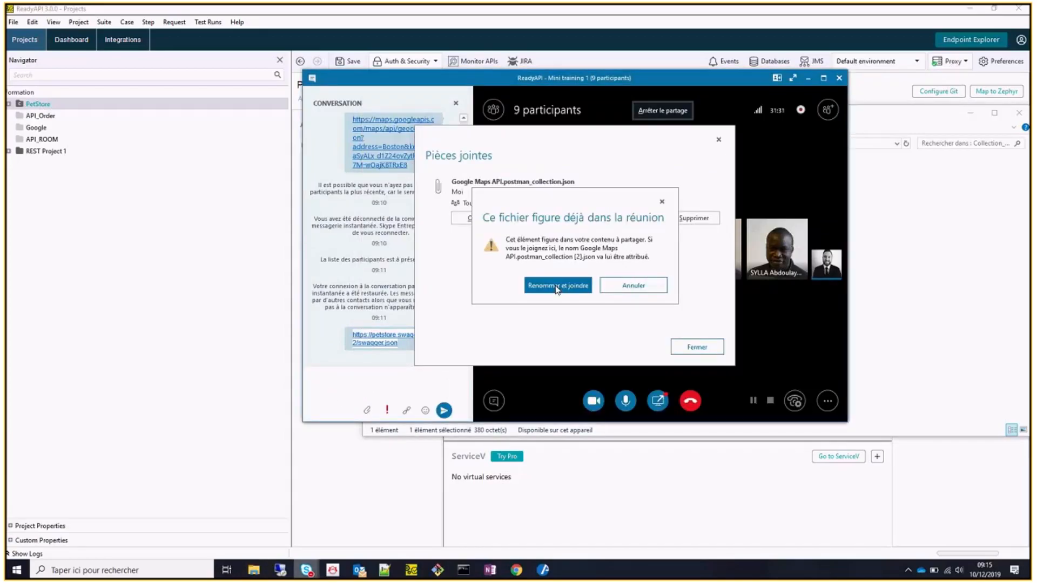
pyautogui.click(561, 288)
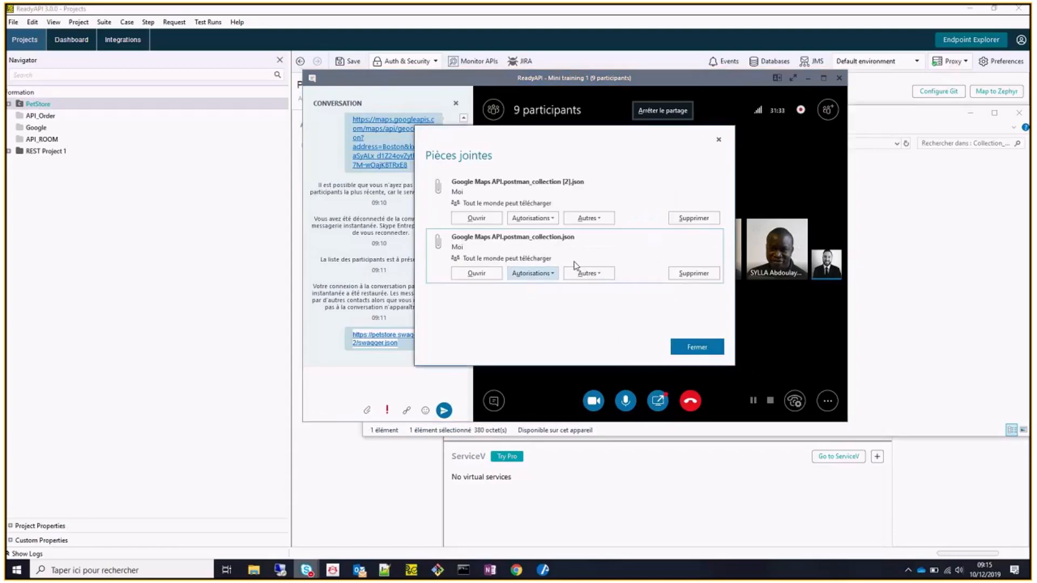
# Delete the duplicate [2] attachment, minimize Skype, and copy the Collection_Postman folder path.
pyautogui.click(690, 219)
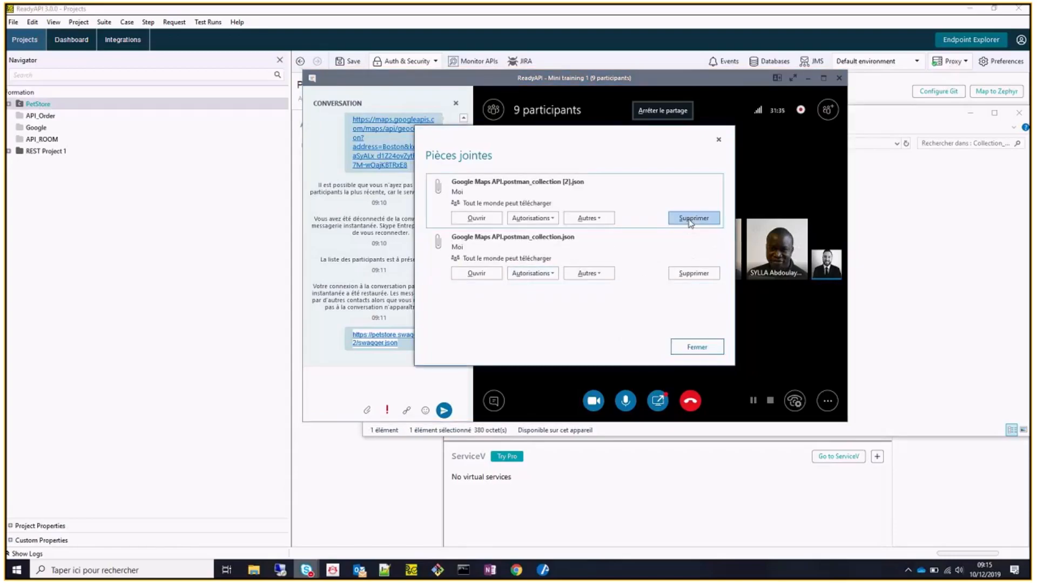
pyautogui.click(566, 285)
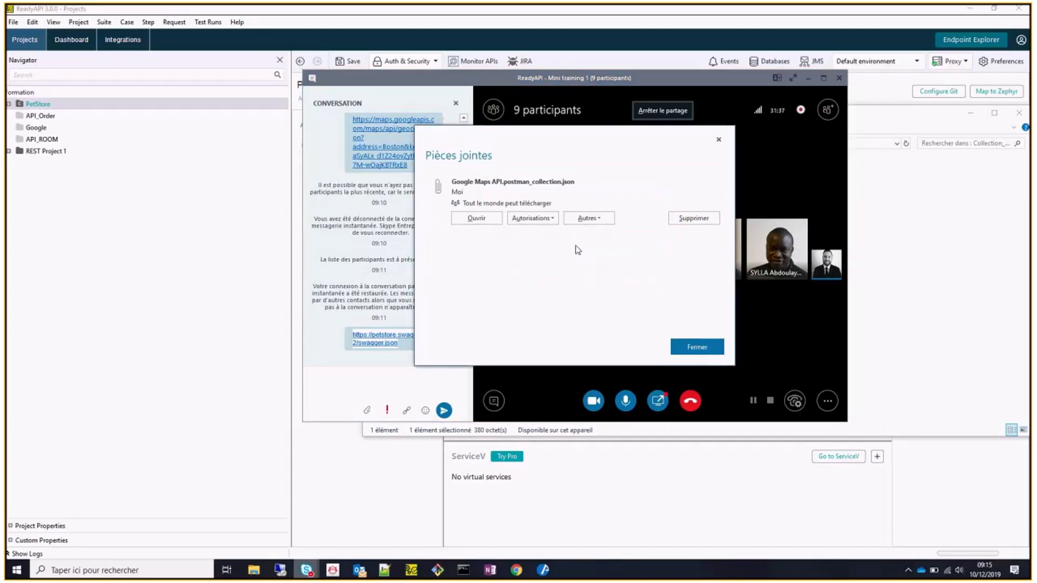
pyautogui.click(707, 348)
pyautogui.click(807, 78)
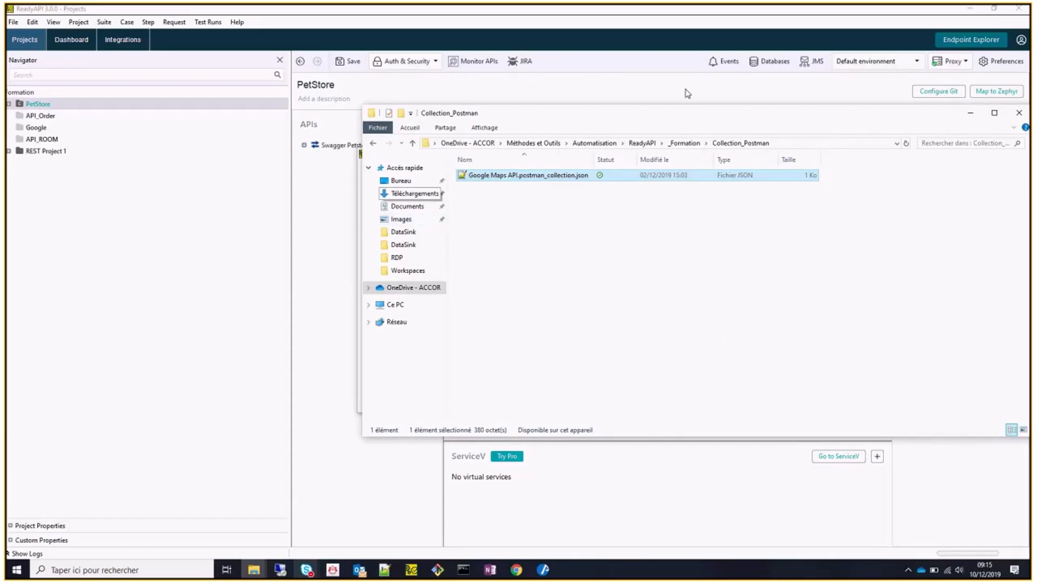
pyautogui.click(799, 143)
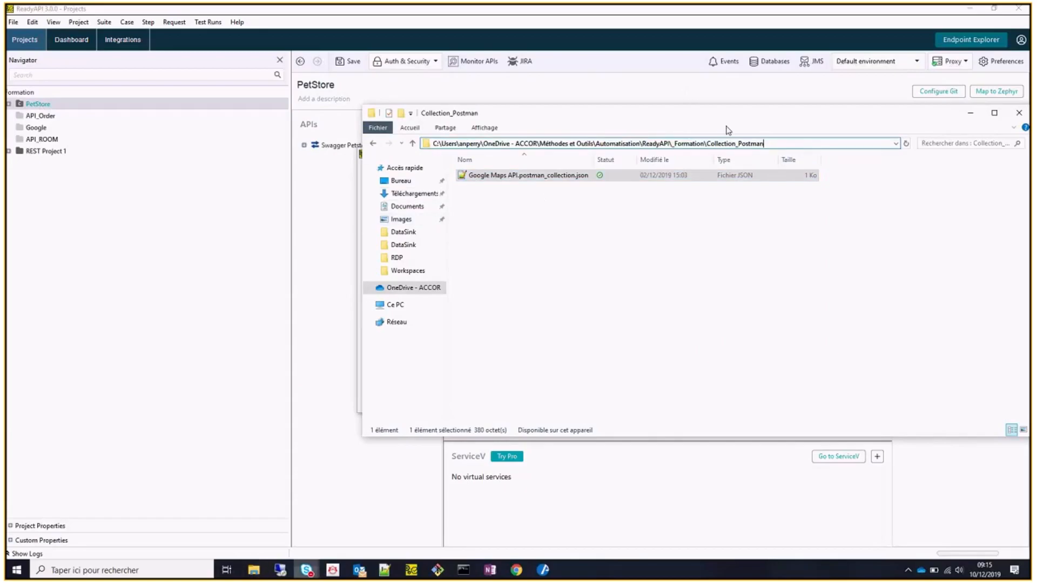
pyautogui.click(898, 268)
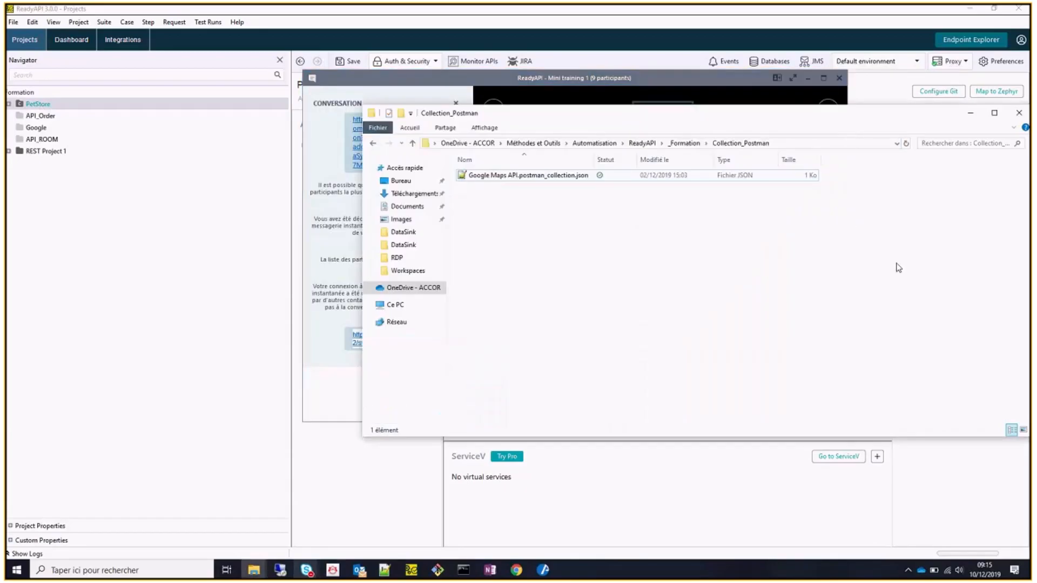
pyautogui.click(715, 88)
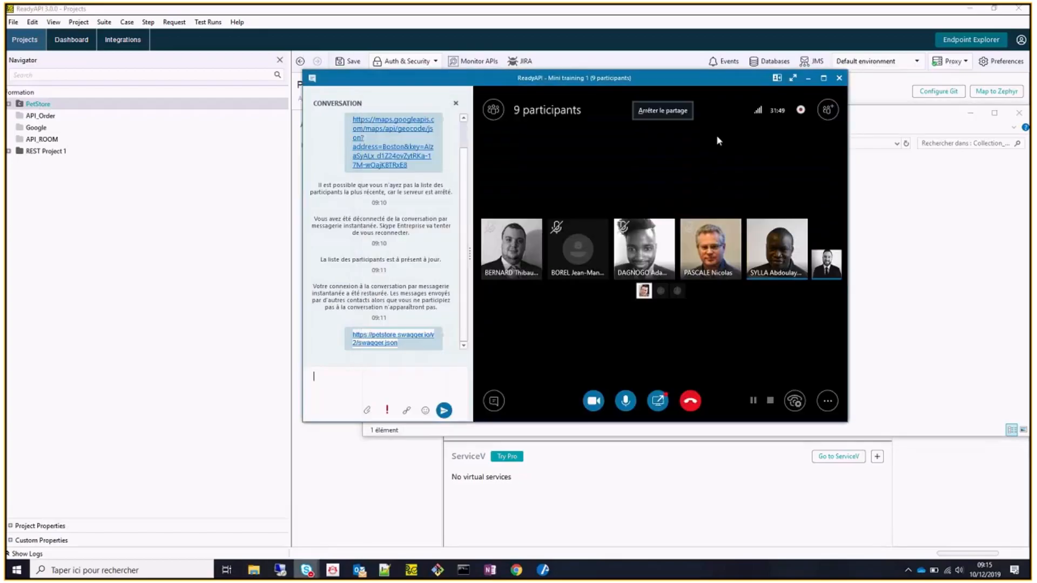
# Import Google Maps API.postman_collection.json as a Postman collection, browsing via the pasted Collection_Postman path.
pyautogui.click(414, 572)
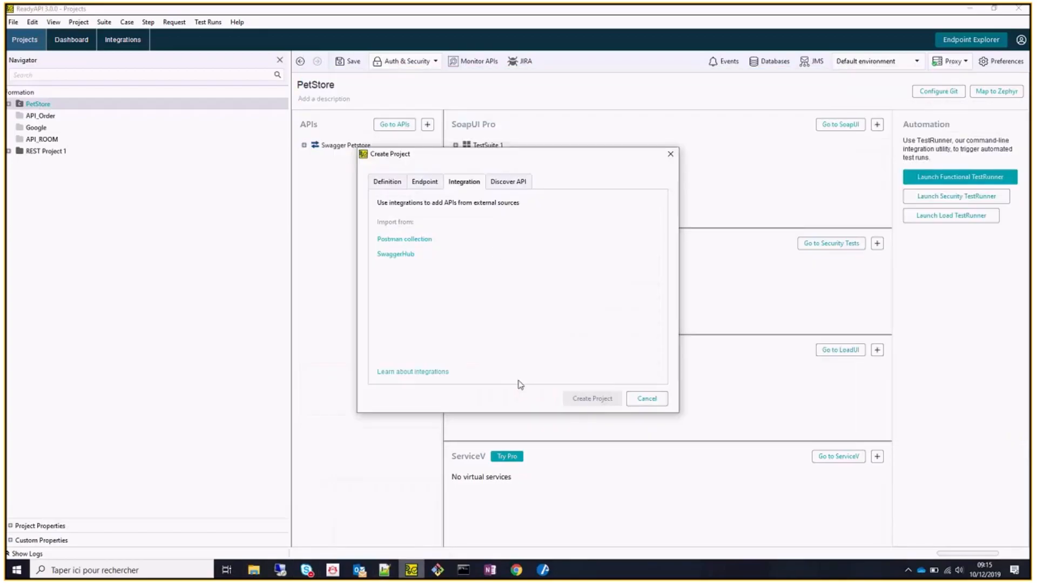
pyautogui.click(413, 240)
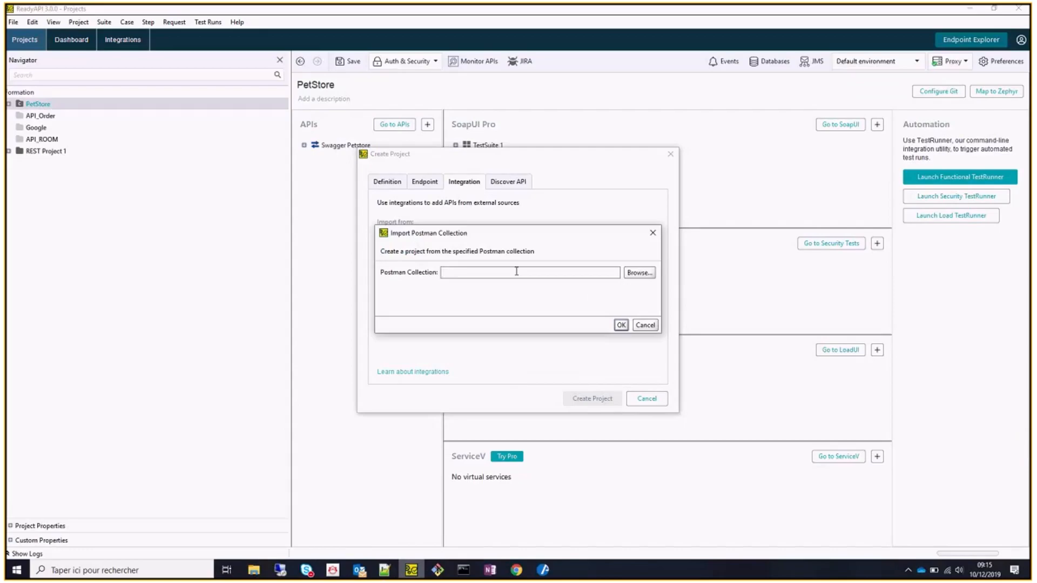
pyautogui.click(635, 275)
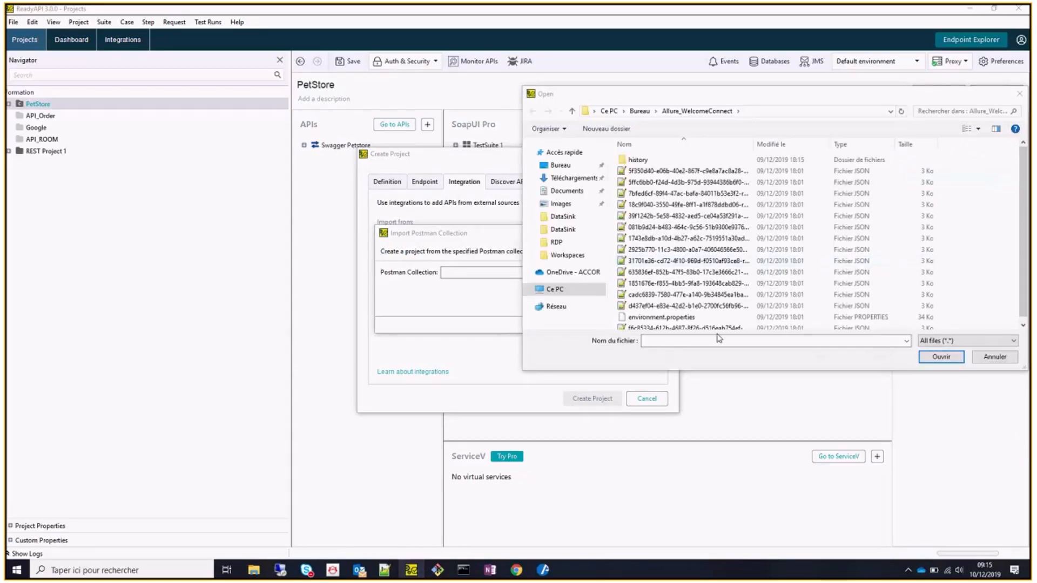
pyautogui.hotkey('ctrl', 'v')
pyautogui.press('Return')
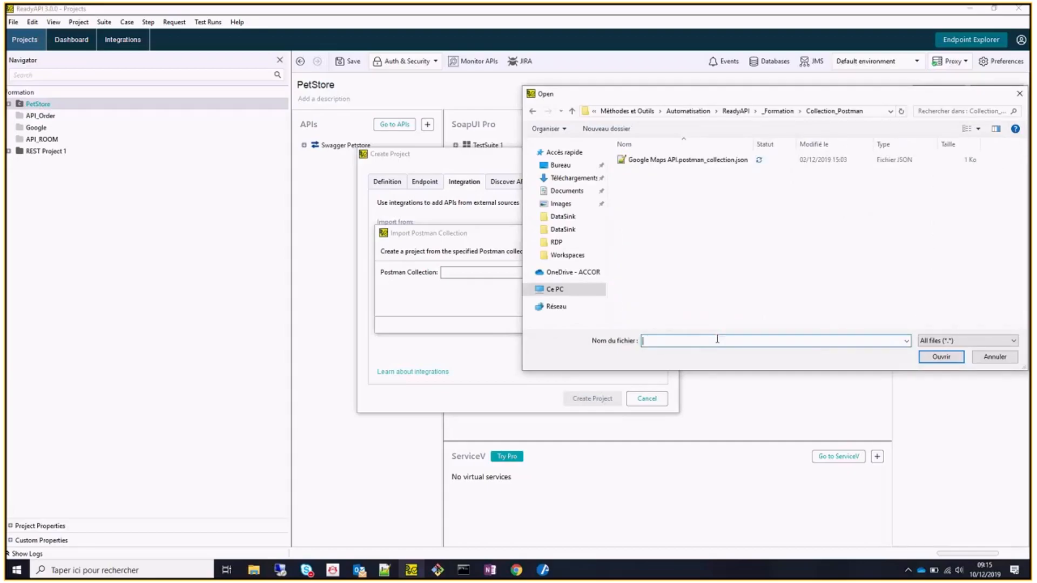
pyautogui.click(734, 160)
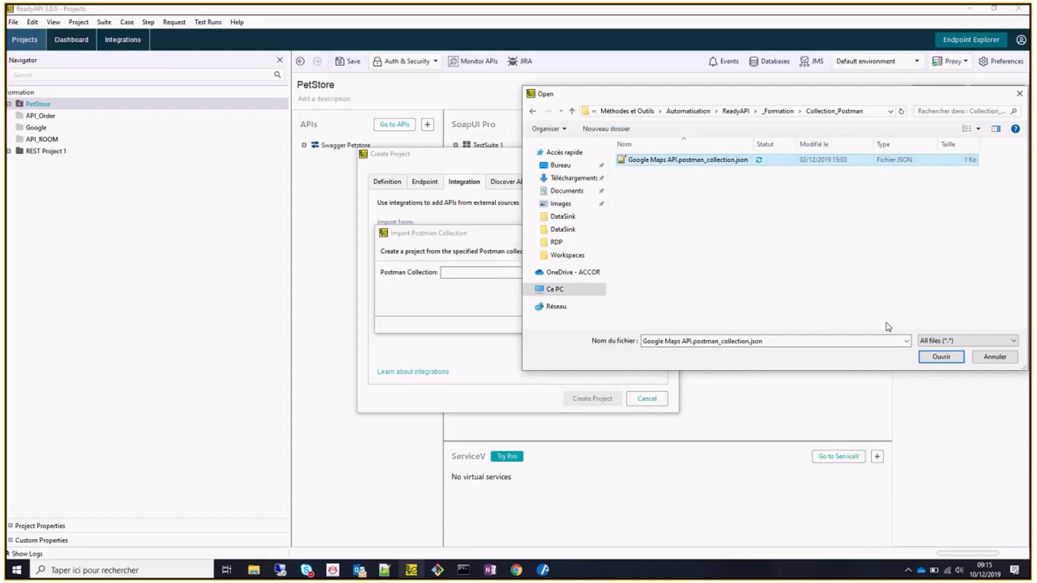
pyautogui.click(942, 357)
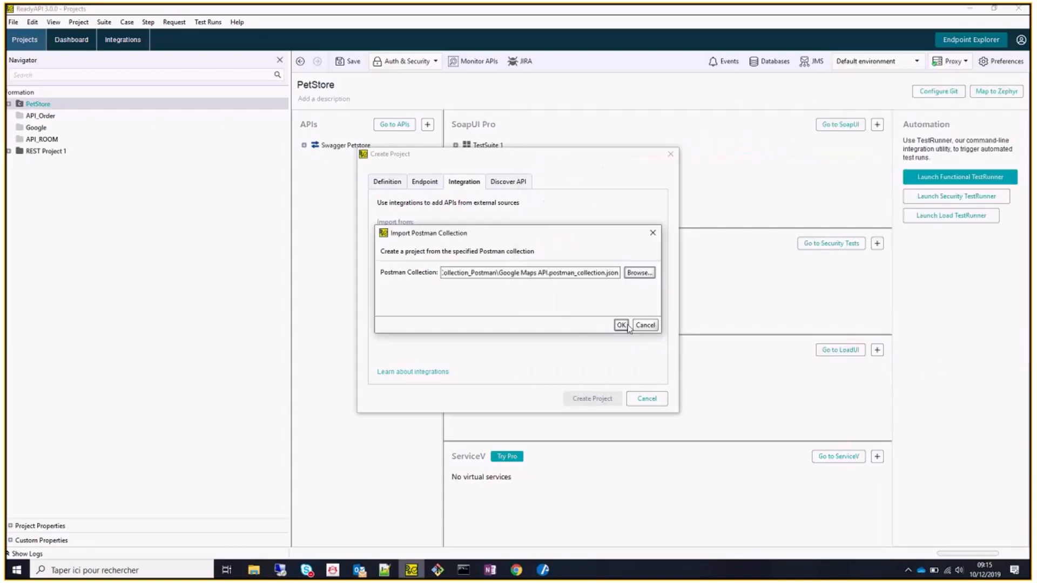
pyautogui.click(626, 326)
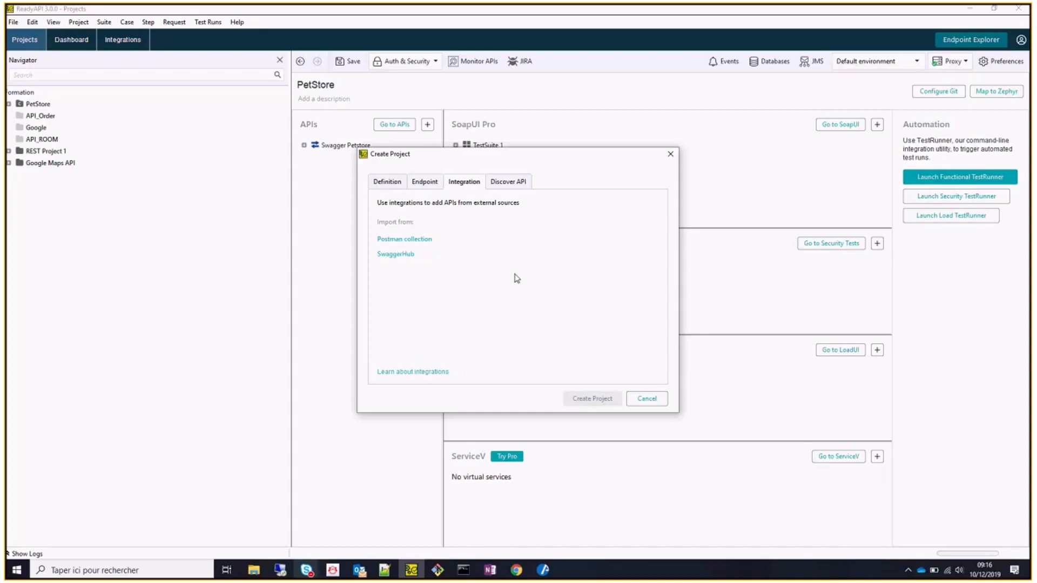
# Reopen the Postman collection import, cancel it, and close the Create Project window.
pyautogui.click(425, 240)
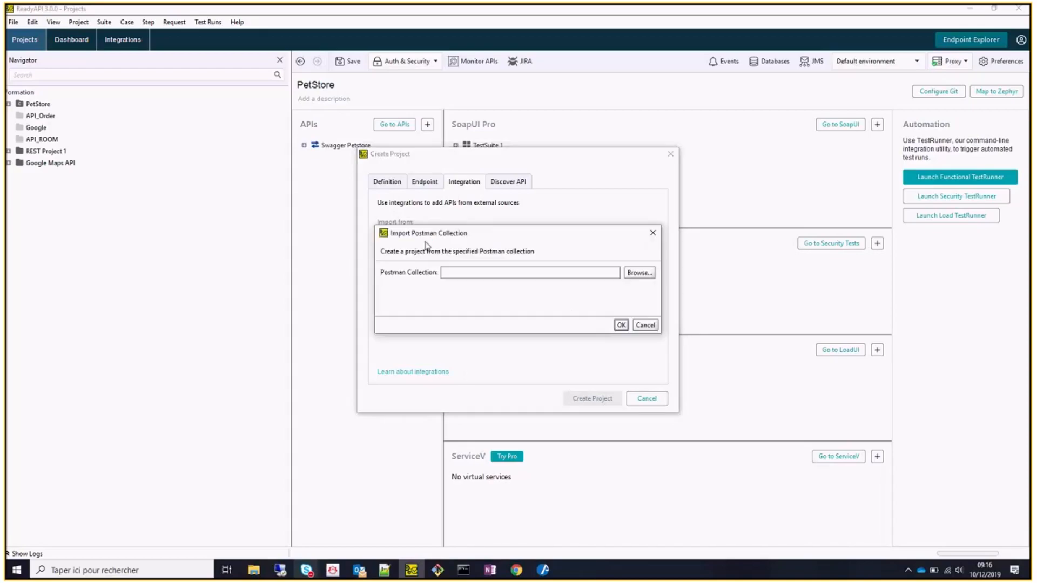
pyautogui.click(653, 233)
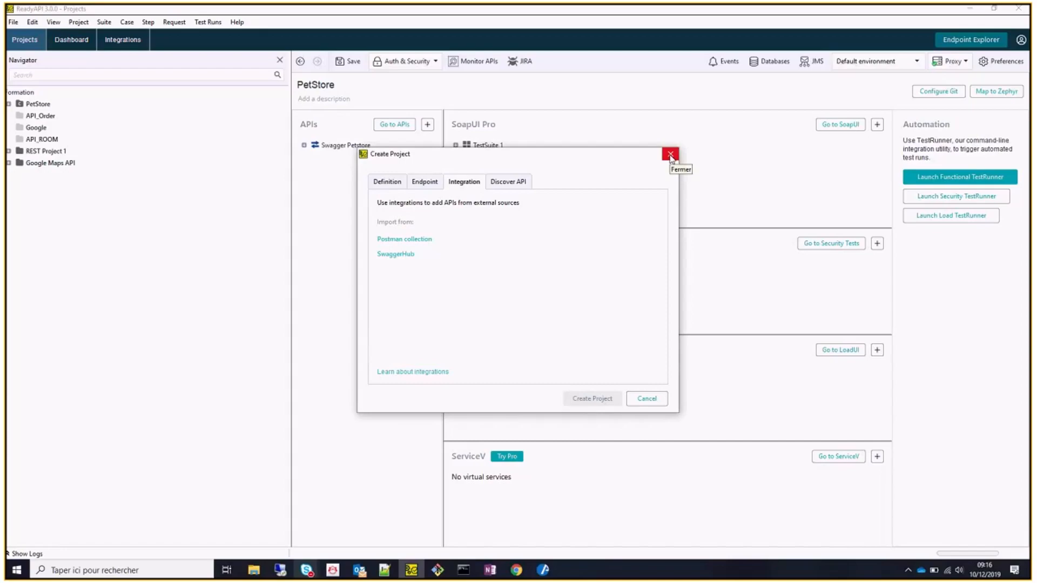
pyautogui.click(670, 155)
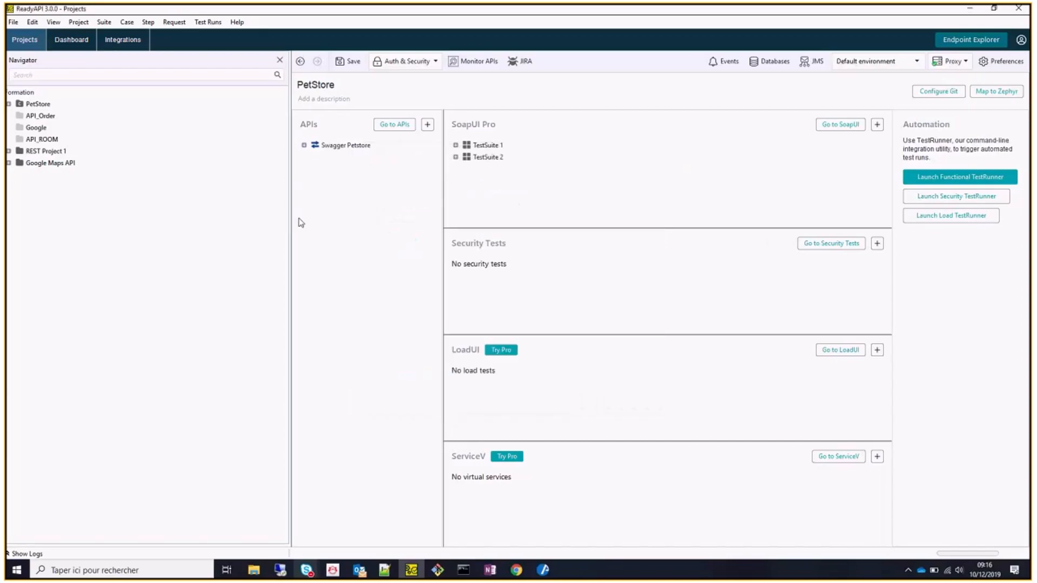
# Open the new Google Maps API project and expand its SoapUI Pro section.
pyautogui.doubleClick(35, 166)
pyautogui.click(20, 187)
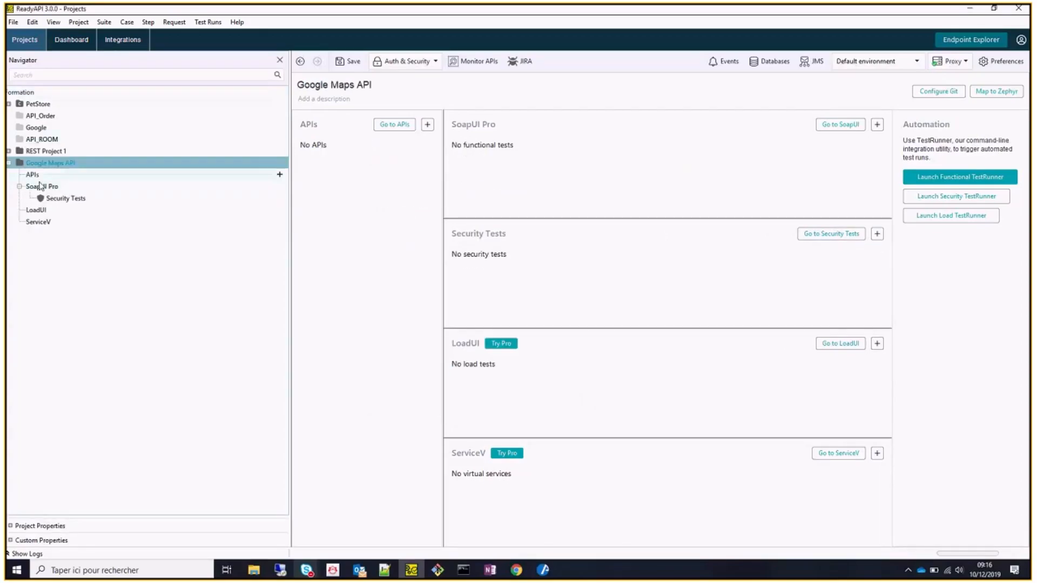
pyautogui.click(36, 166)
pyautogui.click(33, 22)
# Import Google Maps API.postman_collection.json again via File > New Project, then close the window.
pyautogui.click(13, 22)
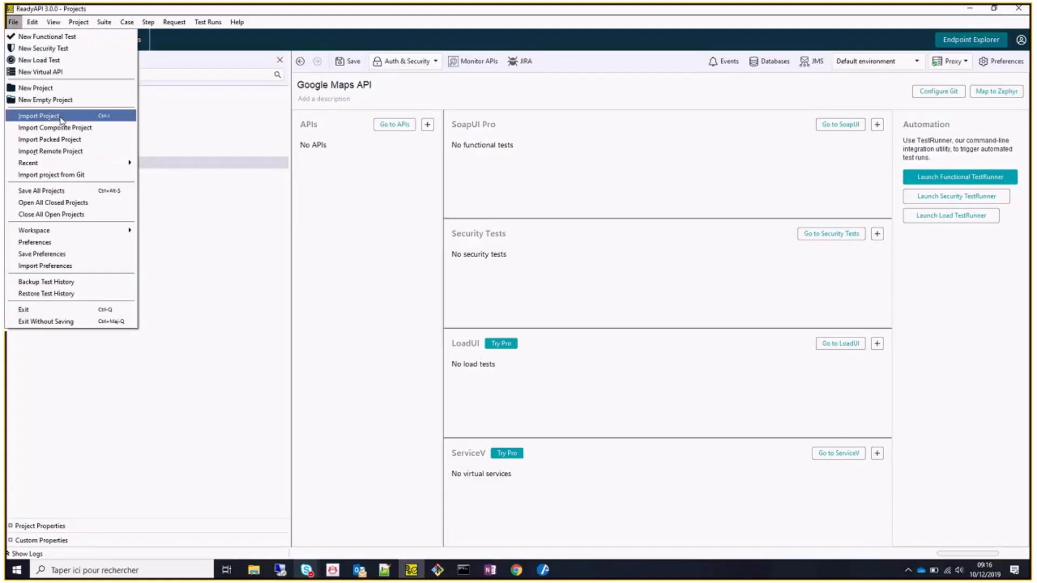
pyautogui.click(43, 86)
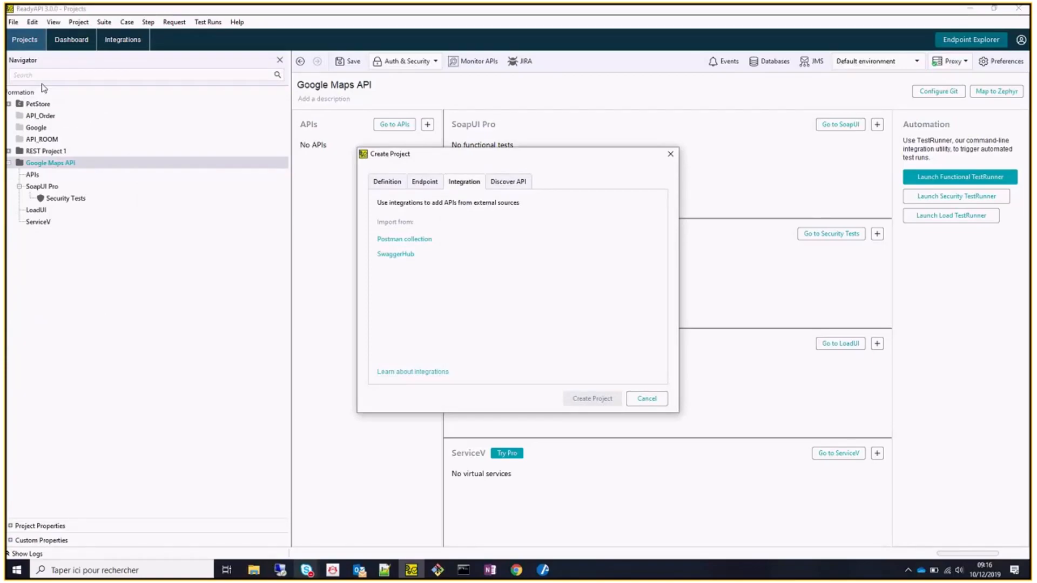
pyautogui.click(407, 240)
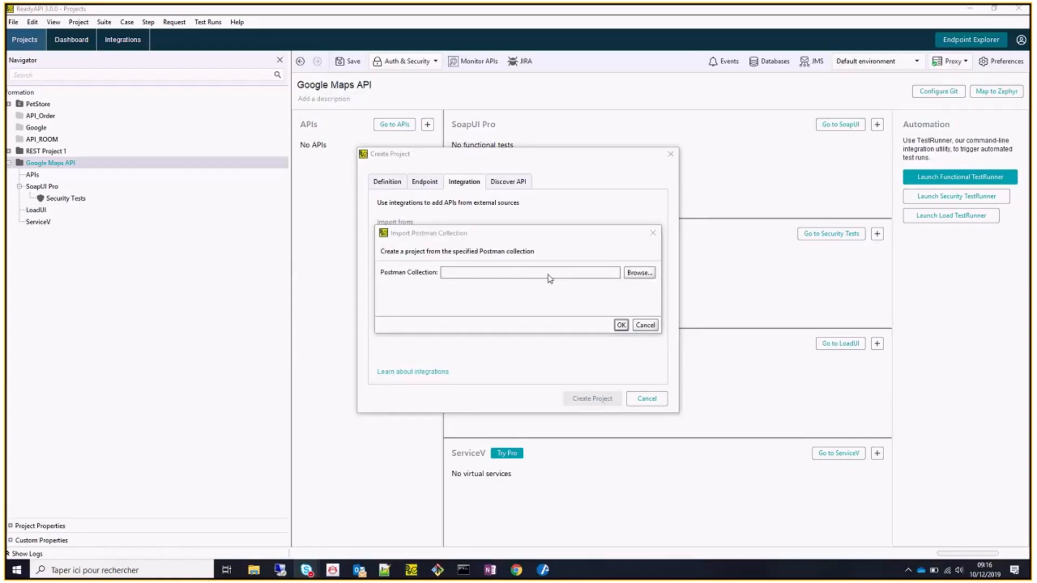
pyautogui.click(639, 273)
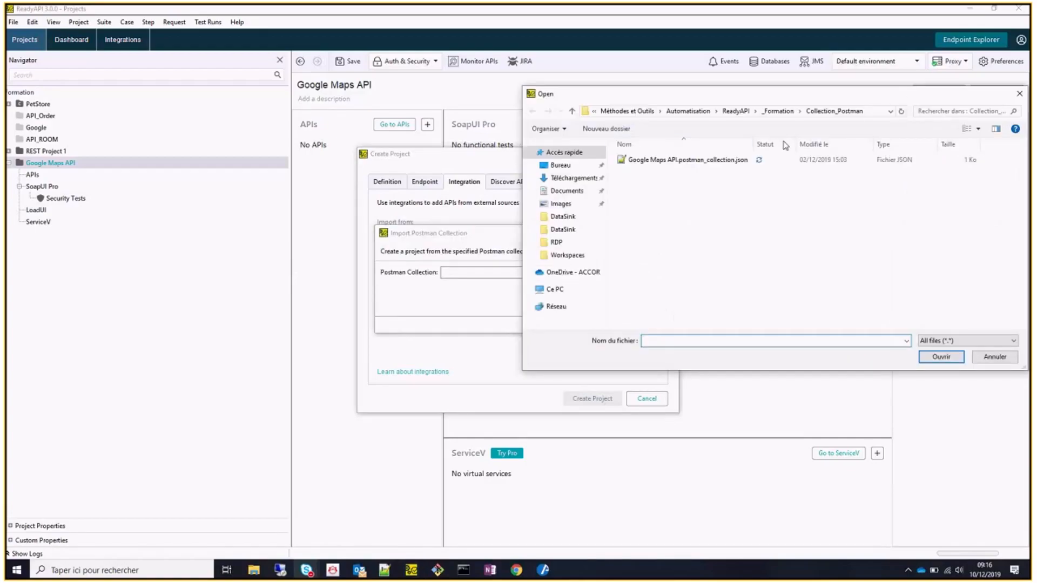
pyautogui.doubleClick(729, 159)
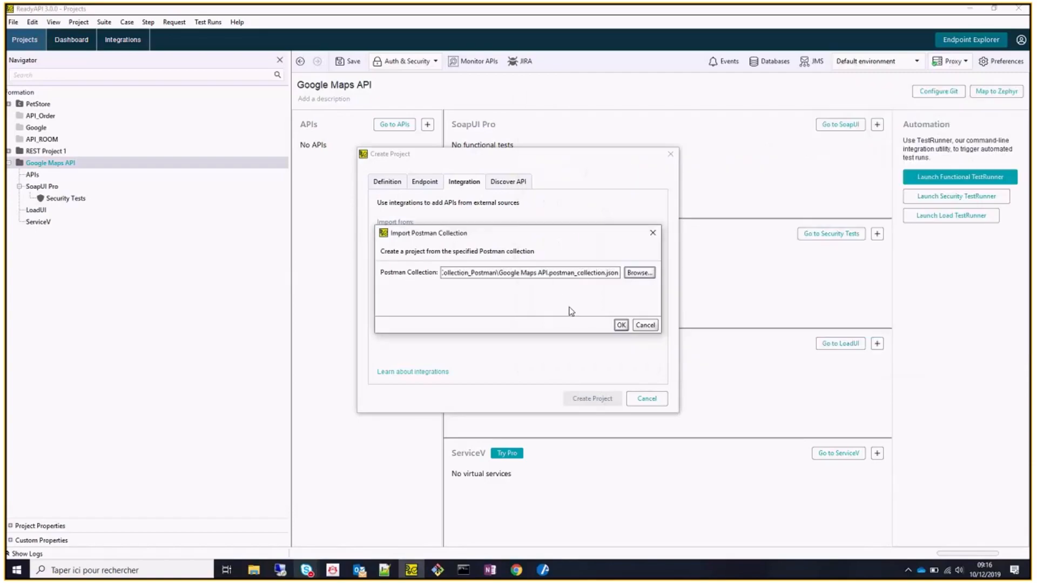
pyautogui.click(623, 326)
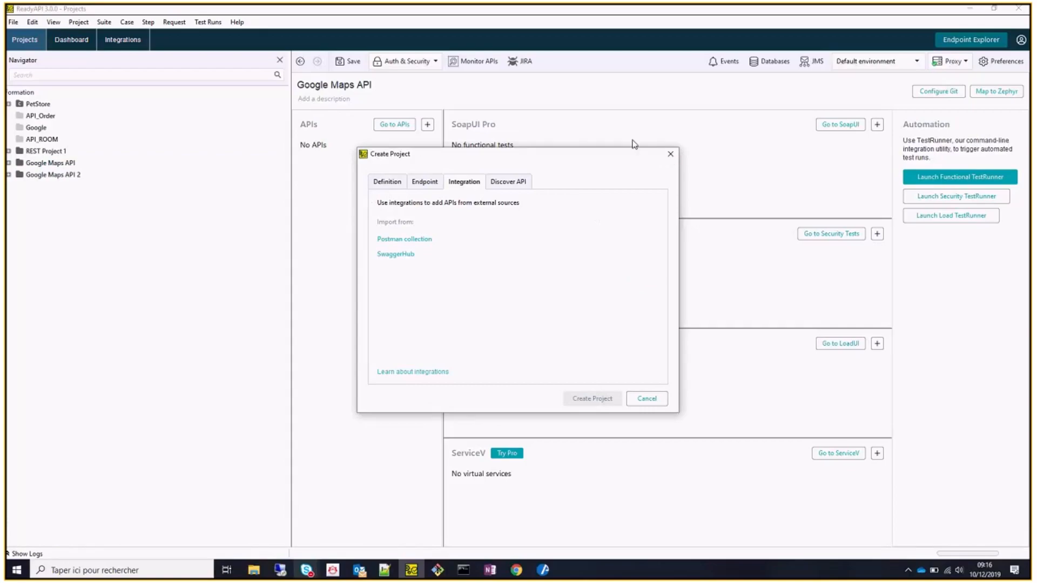
pyautogui.click(670, 154)
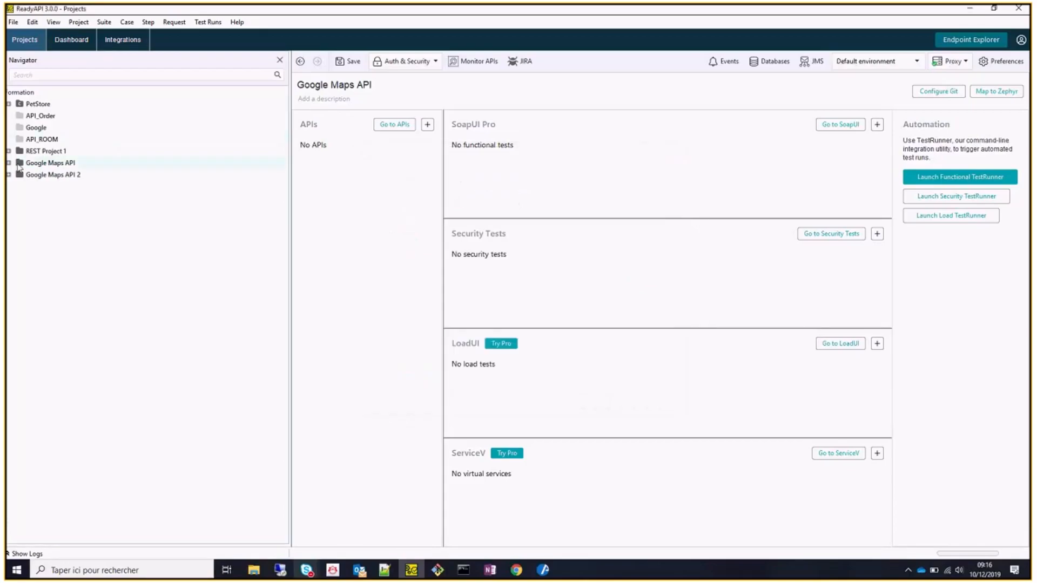
# Expand both Google Maps projects, then remove Google Maps API from the workspace without saving.
pyautogui.click(8, 162)
pyautogui.click(25, 178)
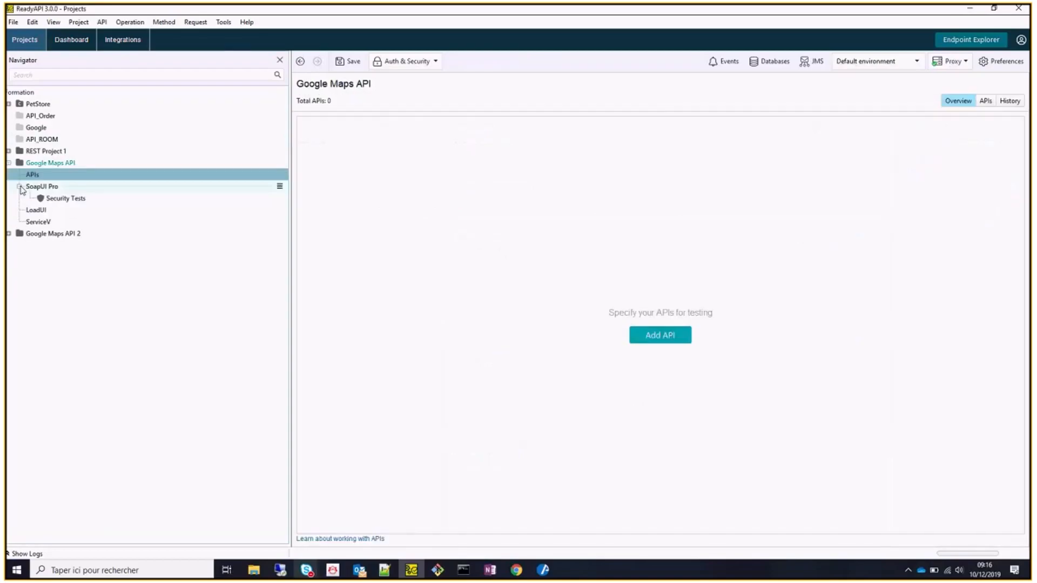
pyautogui.click(9, 233)
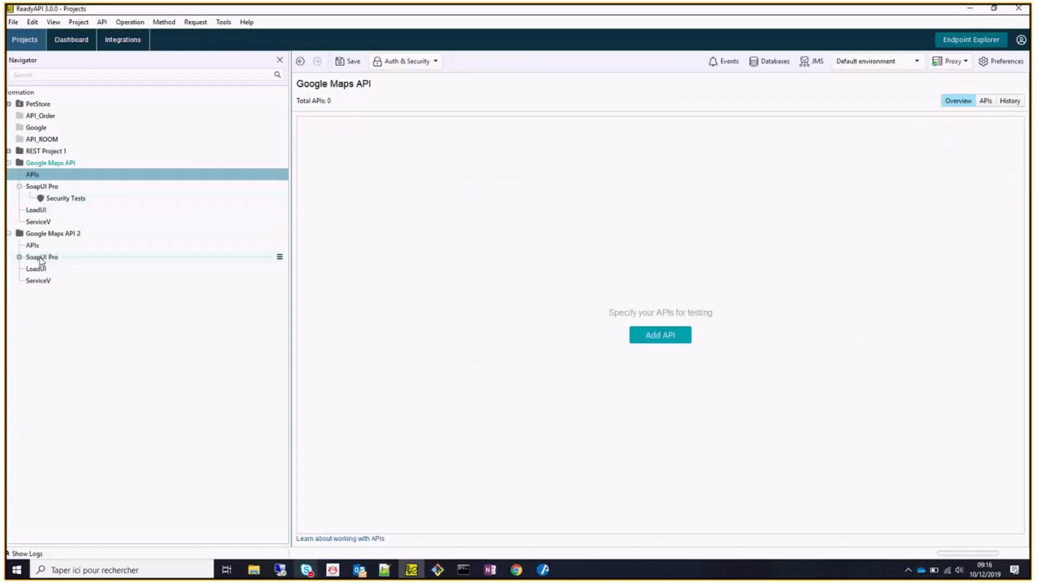
pyautogui.click(20, 258)
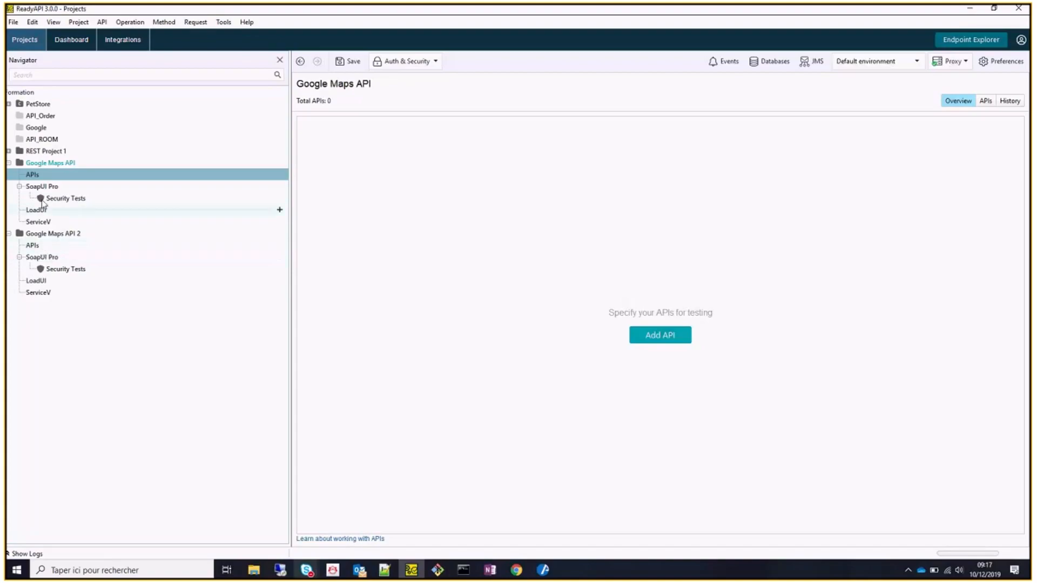
pyautogui.rightClick(42, 165)
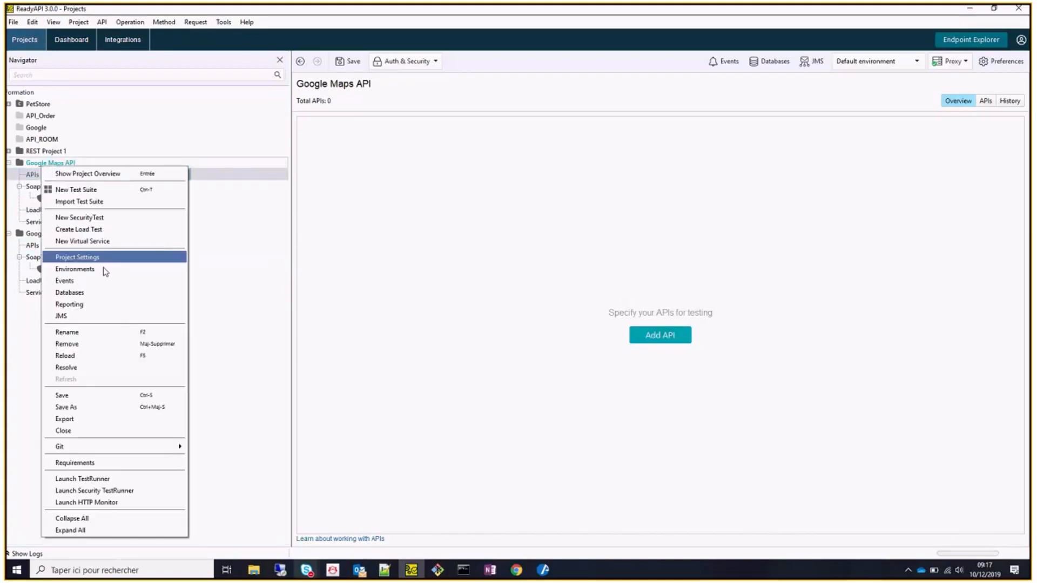
pyautogui.click(101, 344)
pyautogui.click(495, 297)
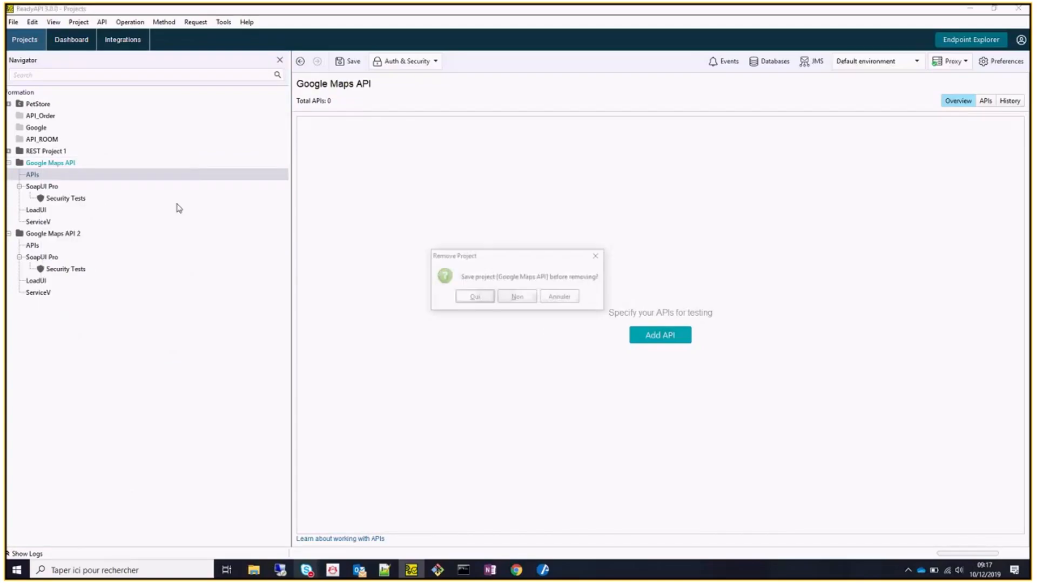
pyautogui.click(518, 297)
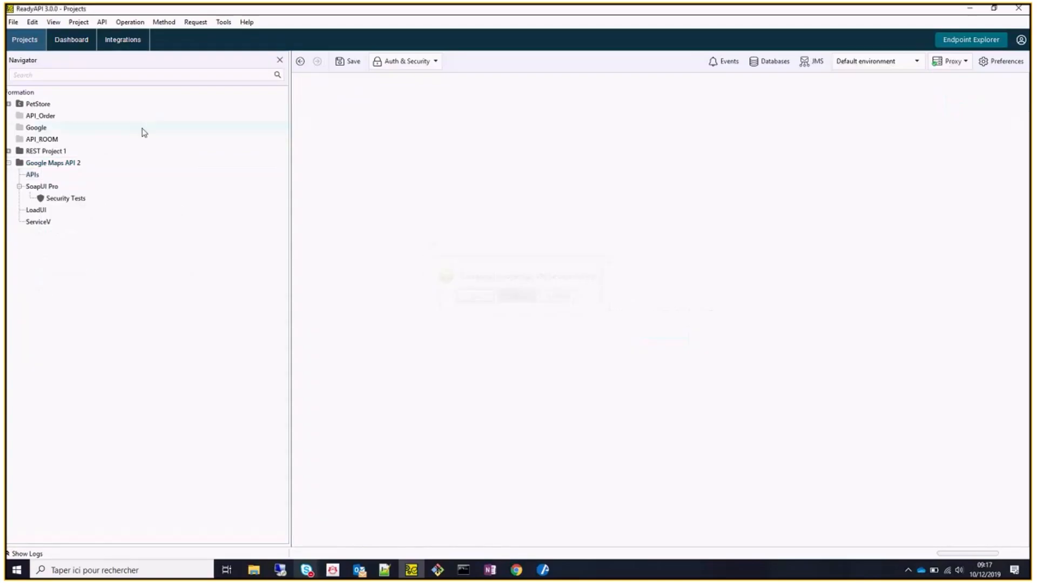
# Remove Google Maps API 2 from the workspace without saving it.
pyautogui.rightClick(70, 165)
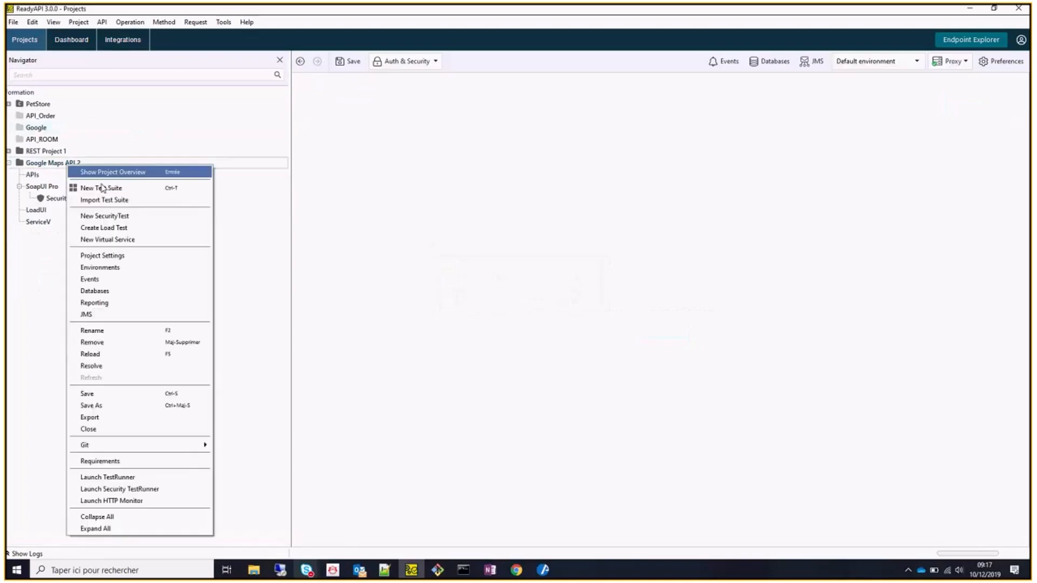
pyautogui.click(160, 335)
pyautogui.press('Escape')
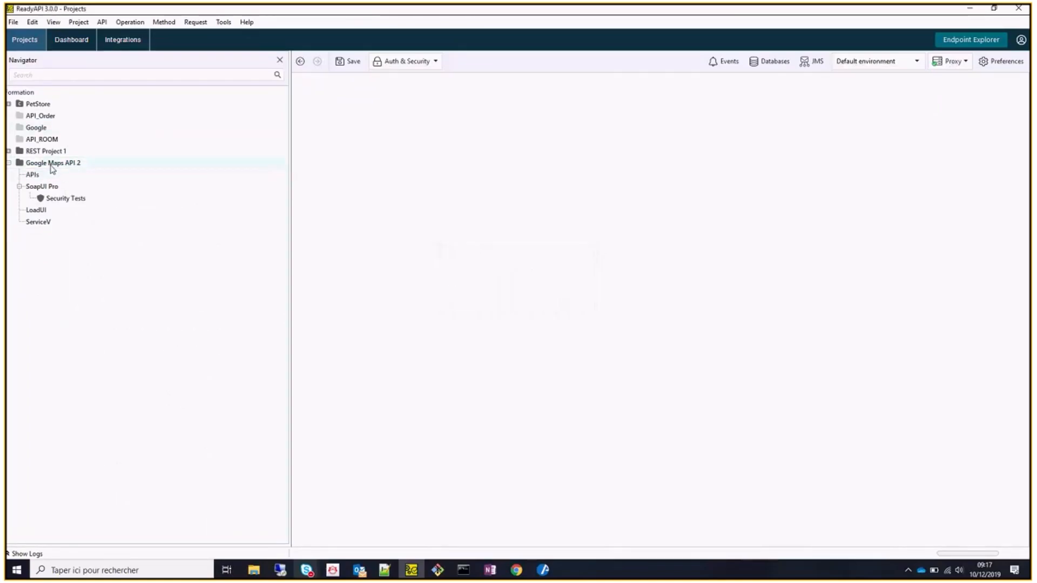
pyautogui.rightClick(51, 165)
pyautogui.click(115, 340)
pyautogui.click(498, 297)
pyautogui.click(522, 303)
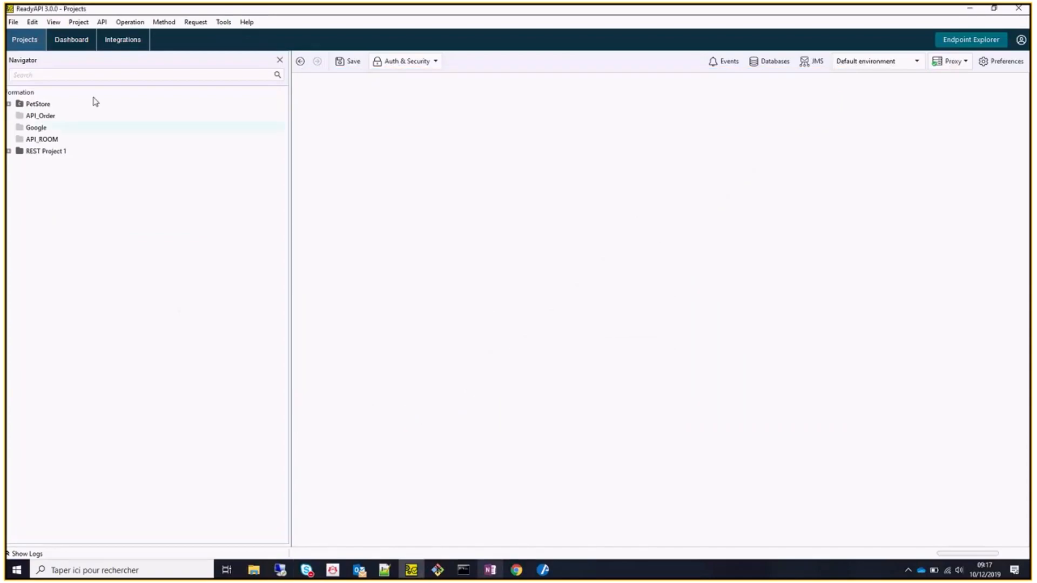
pyautogui.click(14, 22)
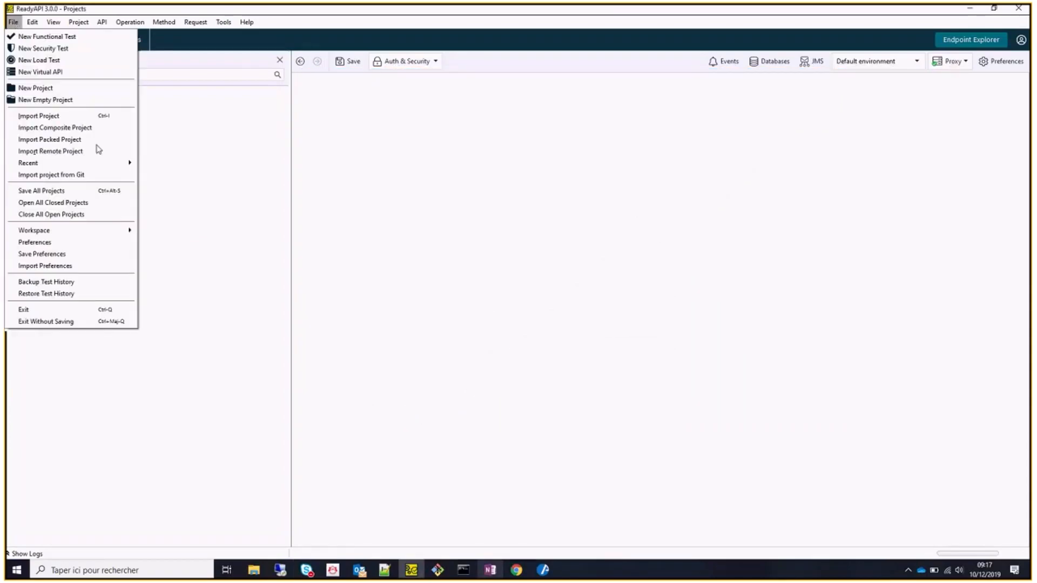
pyautogui.click(99, 88)
pyautogui.click(506, 184)
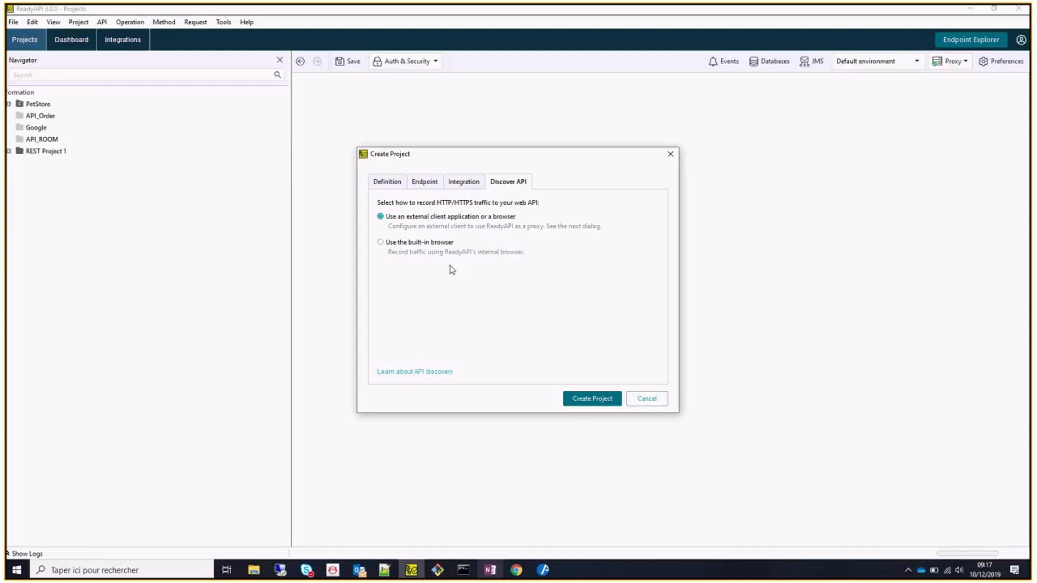
pyautogui.click(658, 400)
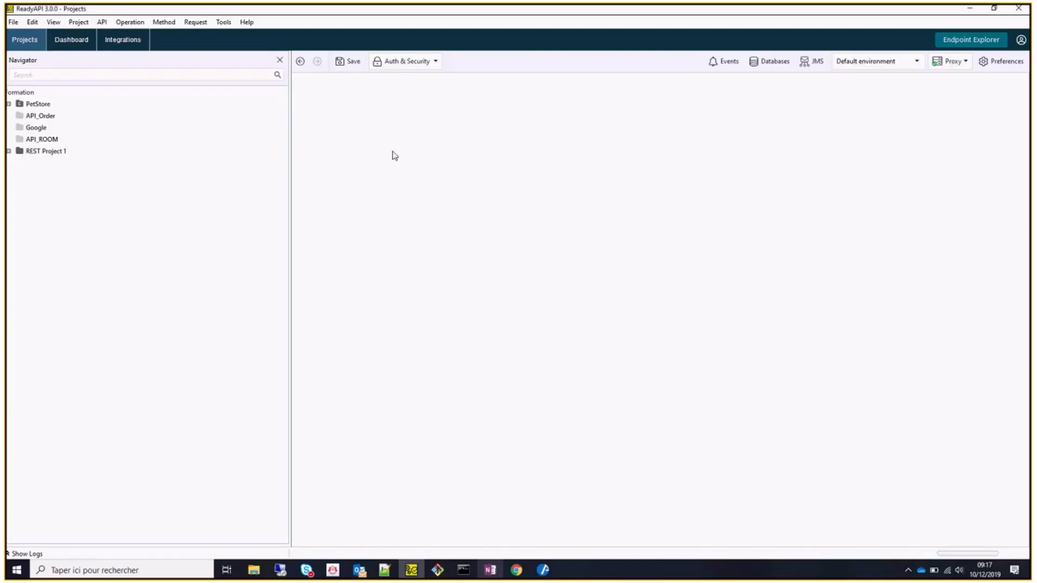
pyautogui.click(13, 22)
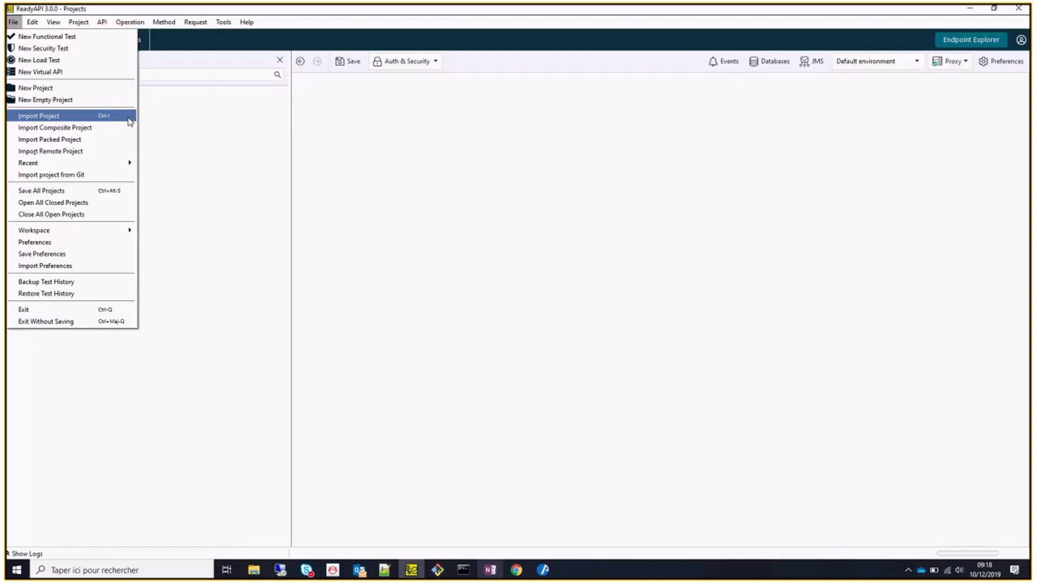
pyautogui.click(451, 99)
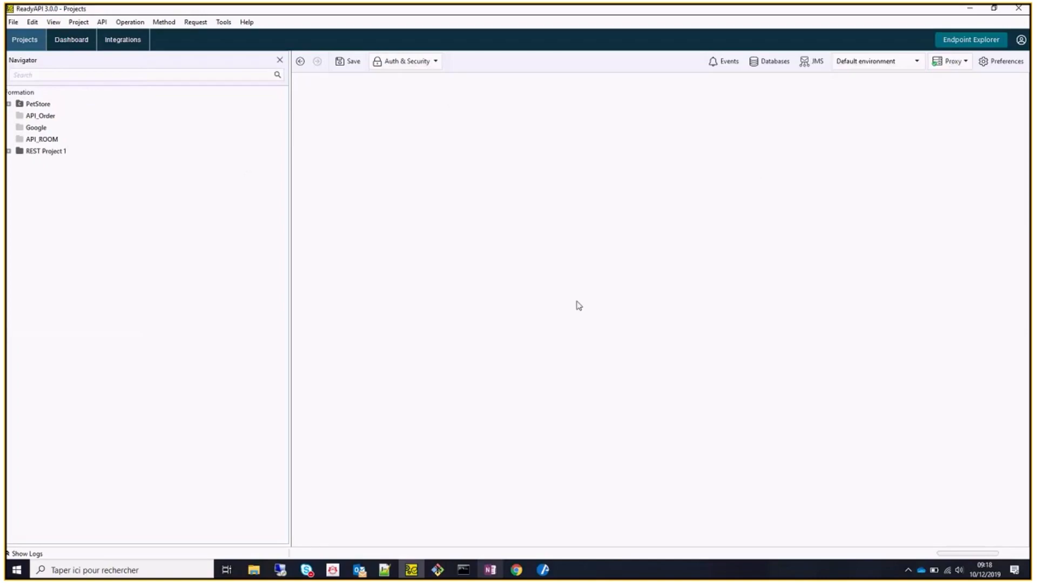
pyautogui.click(971, 39)
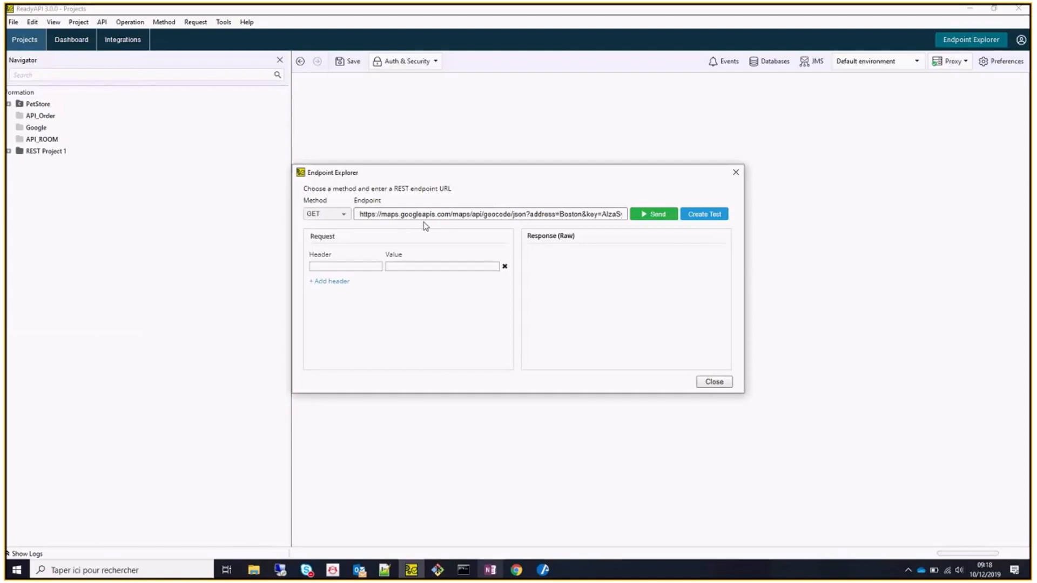
pyautogui.moveTo(358, 214); pyautogui.dragTo(598, 212)
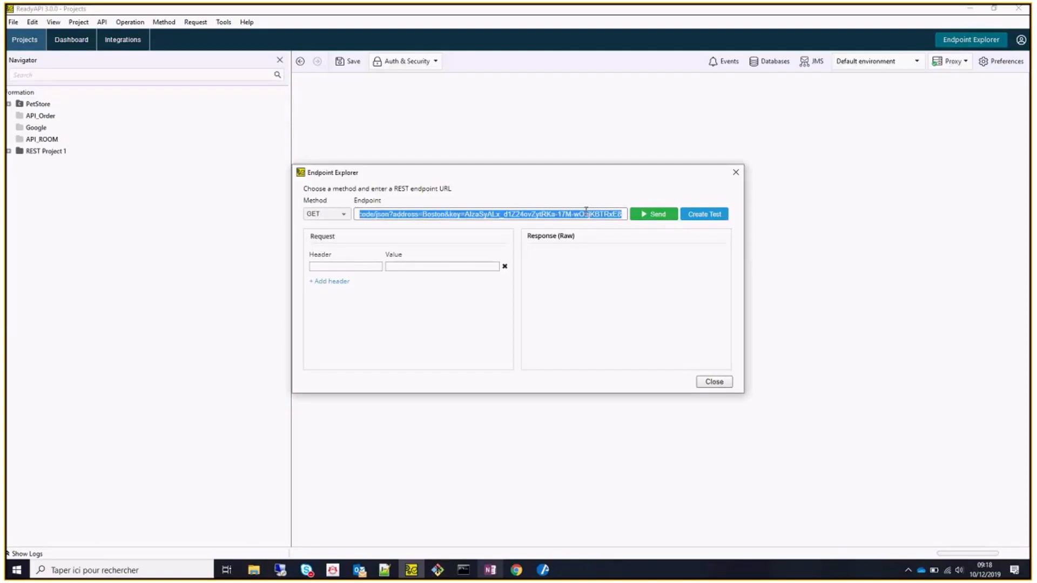
pyautogui.click(587, 214)
pyautogui.click(339, 213)
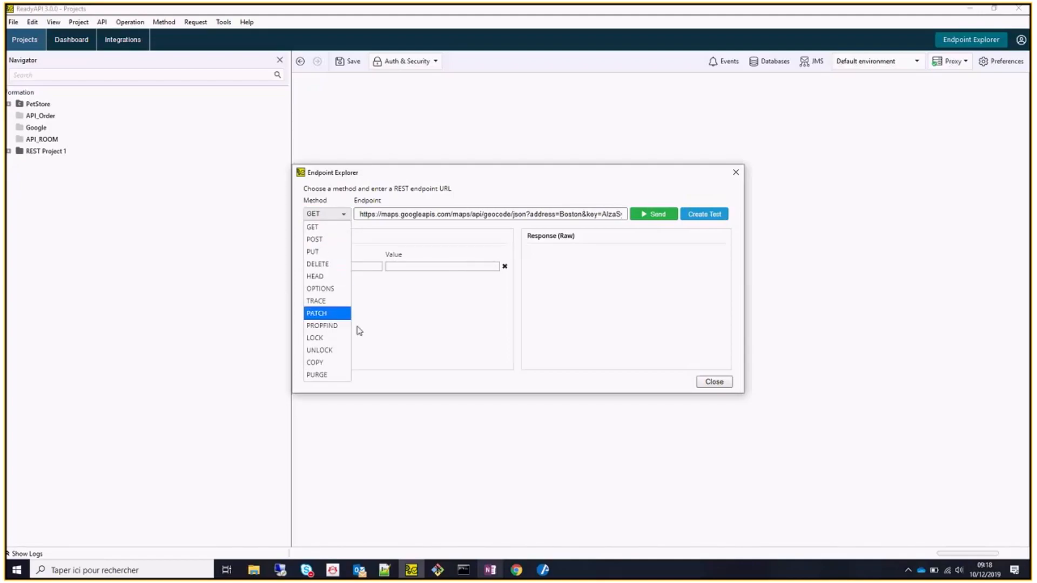
pyautogui.click(359, 331)
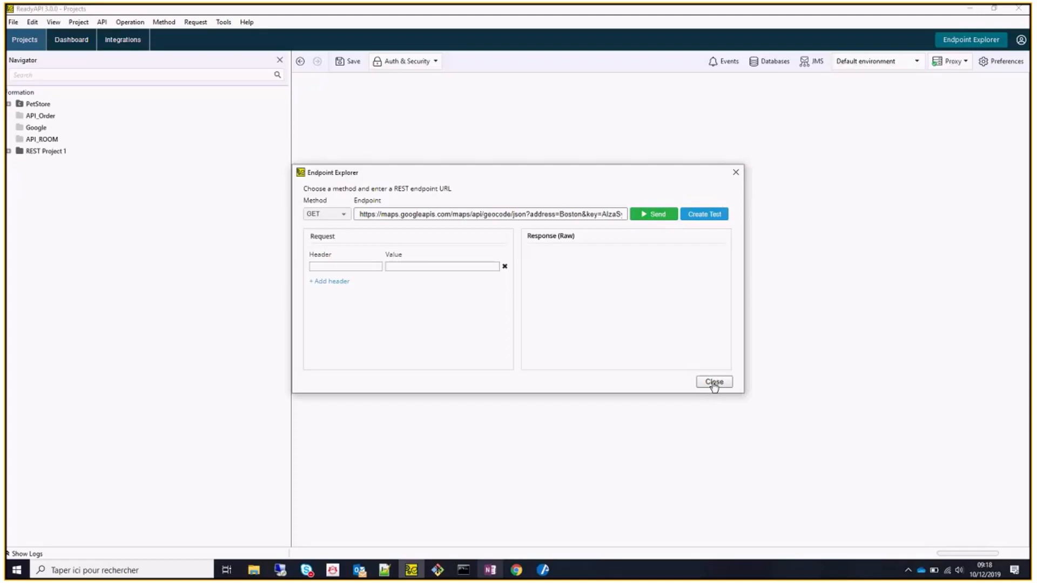
pyautogui.click(735, 174)
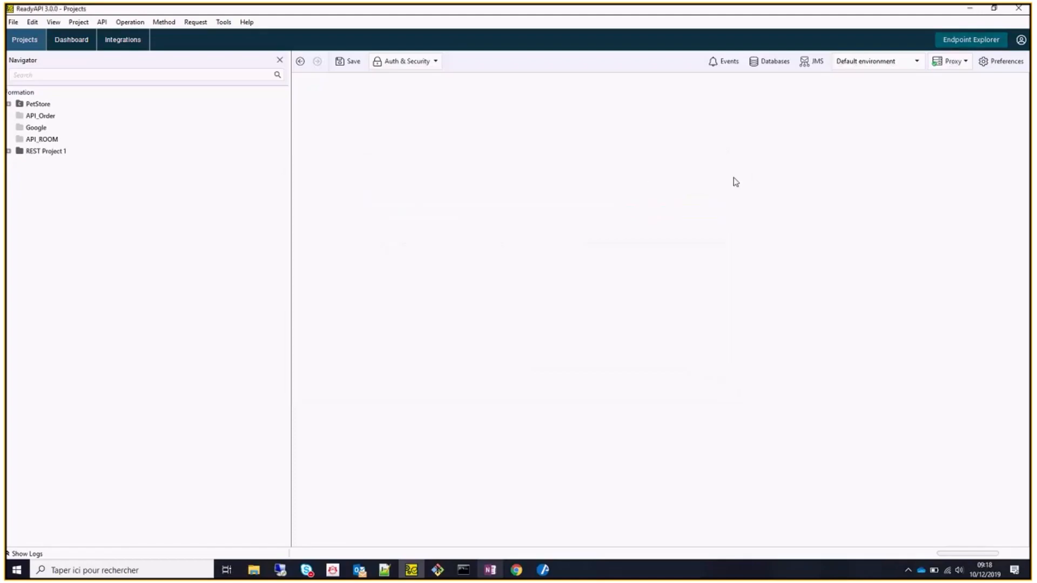
# Expand REST Project 1's APIs to show maps.googleapis.com and open the APIs overview.
pyautogui.click(12, 22)
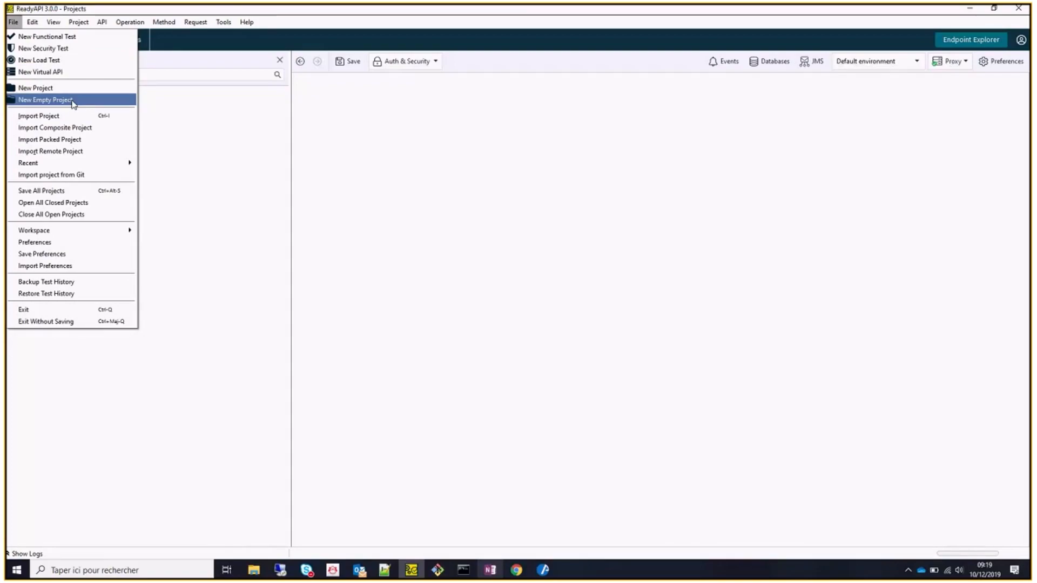
pyautogui.click(259, 247)
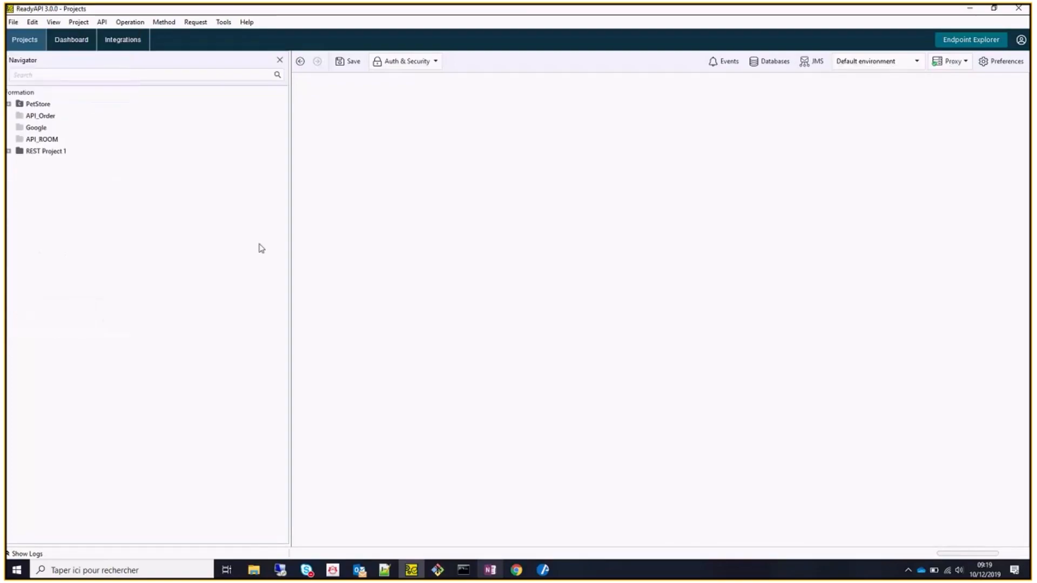
pyautogui.click(9, 151)
pyautogui.click(18, 163)
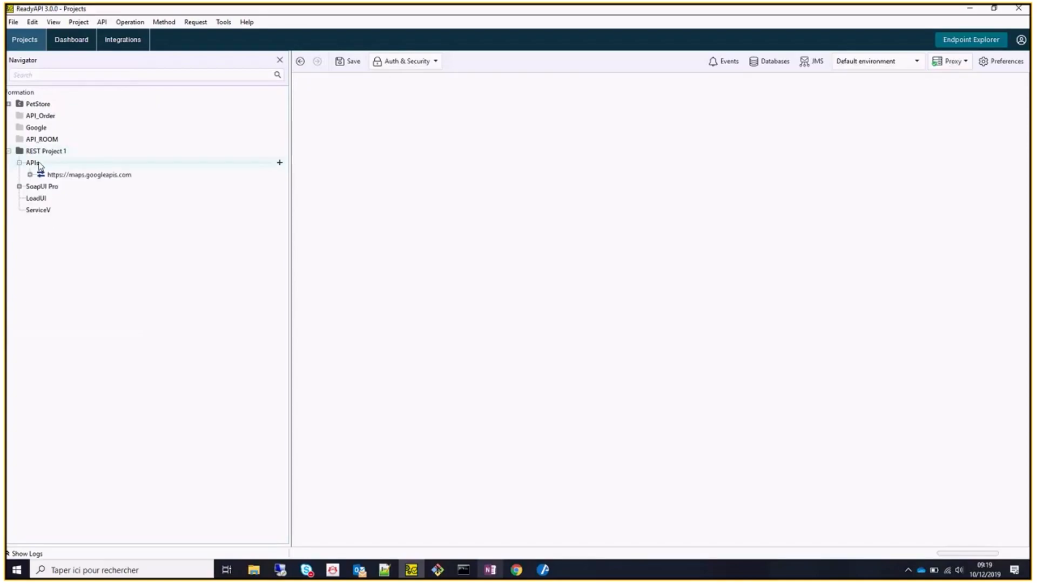
pyautogui.click(38, 163)
pyautogui.rightClick(39, 163)
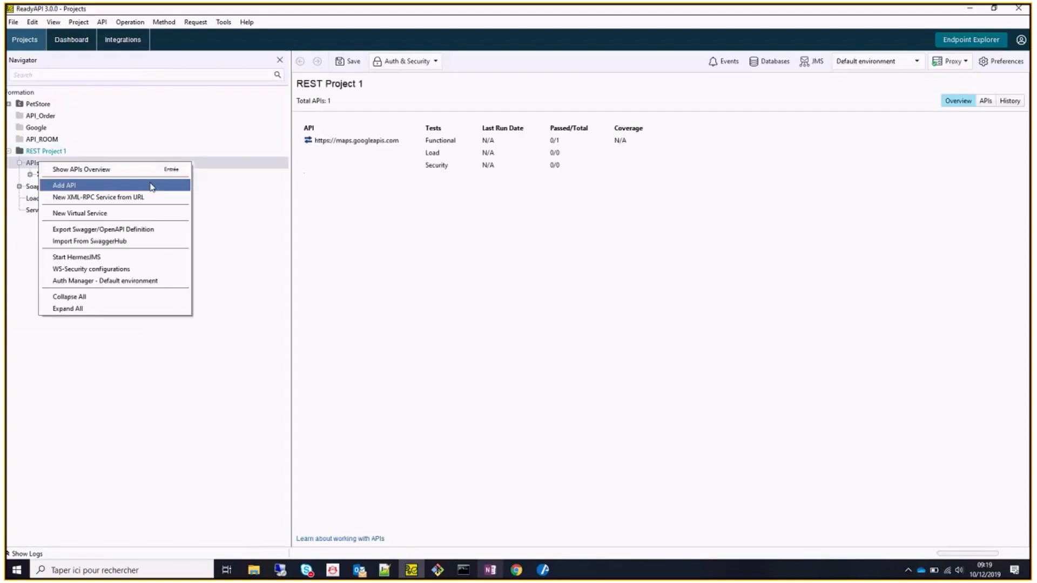
# Review the New Project Definition, Endpoint, Integration and Discover API options, then close the dialog.
pyautogui.click(13, 22)
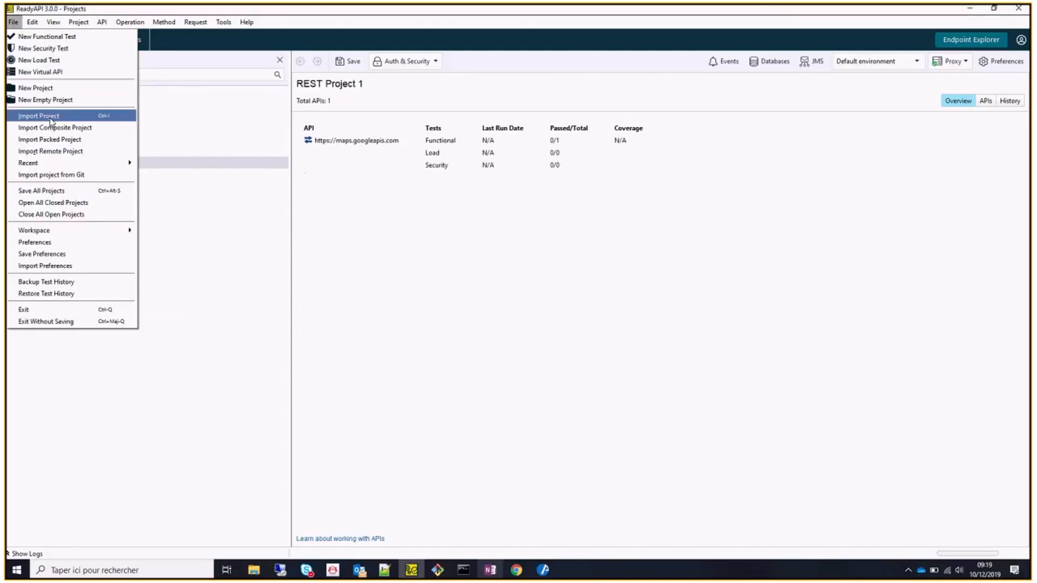
pyautogui.click(64, 88)
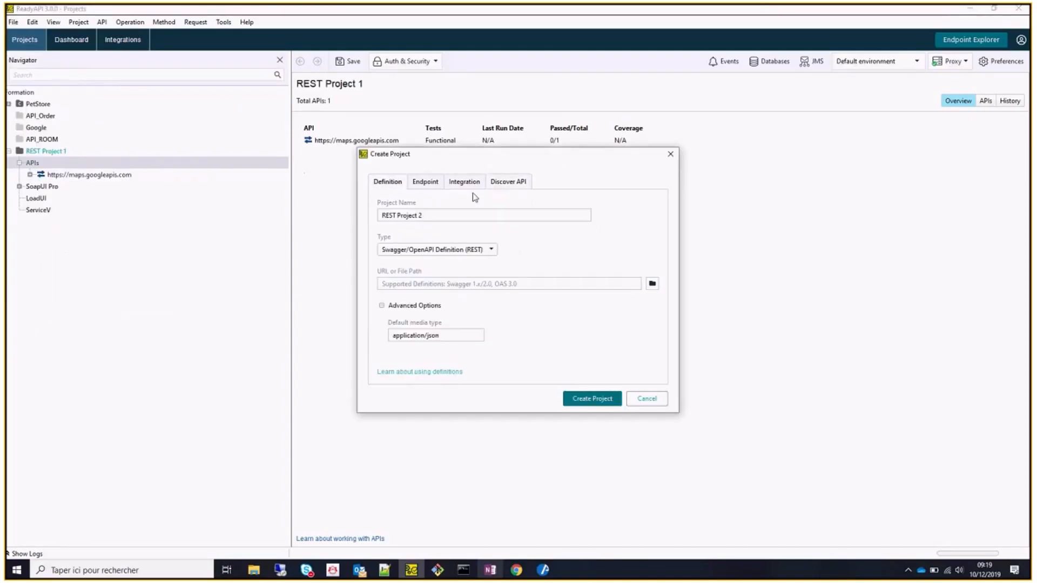
pyautogui.click(538, 282)
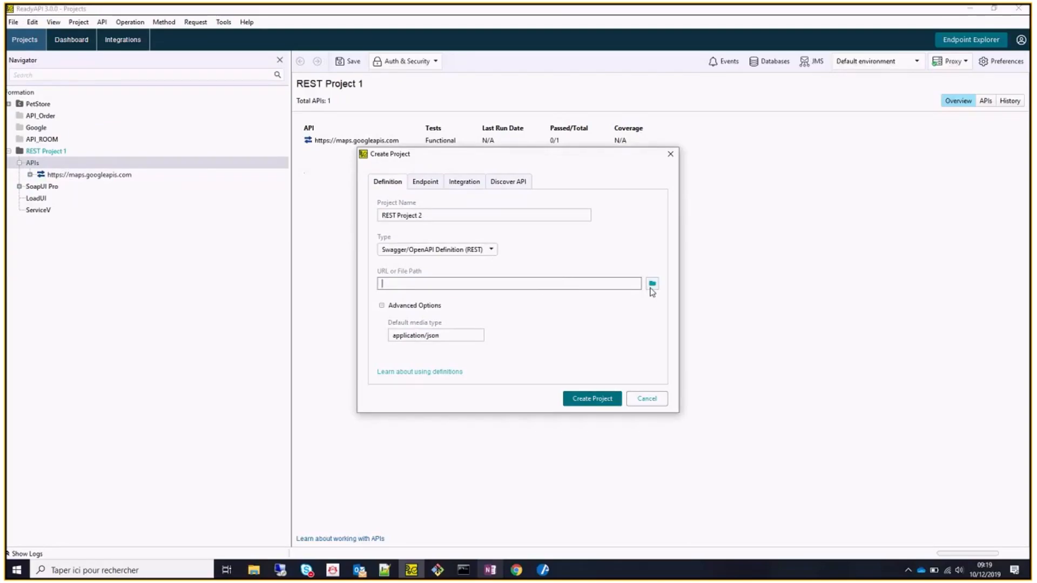
pyautogui.click(432, 183)
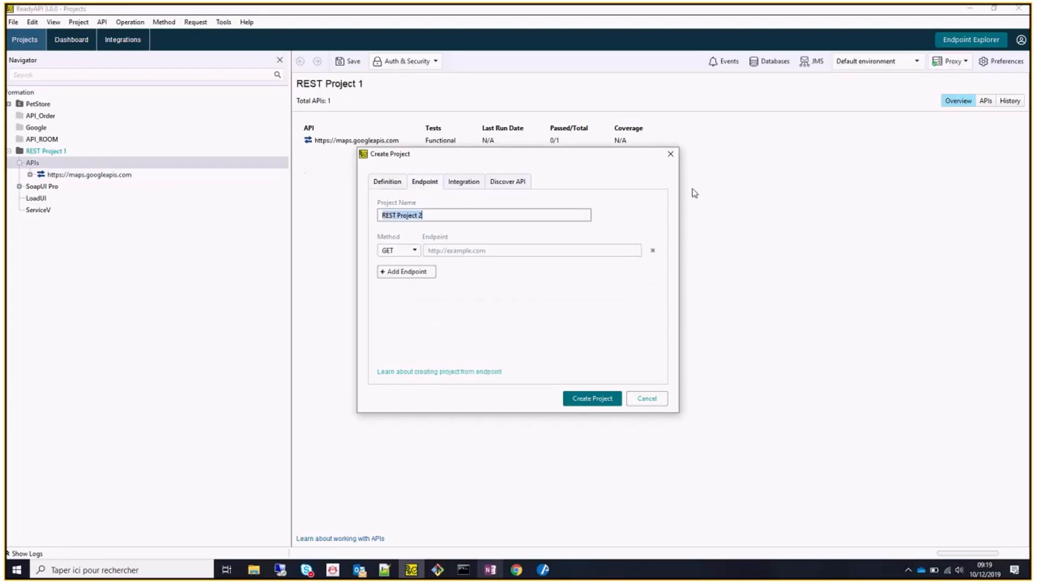
pyautogui.click(465, 181)
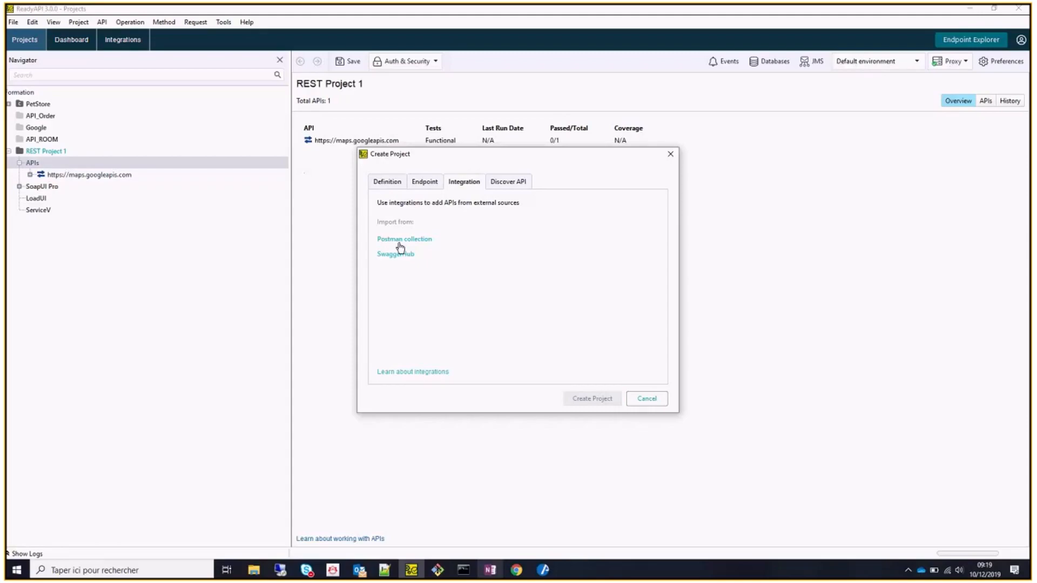
pyautogui.click(526, 182)
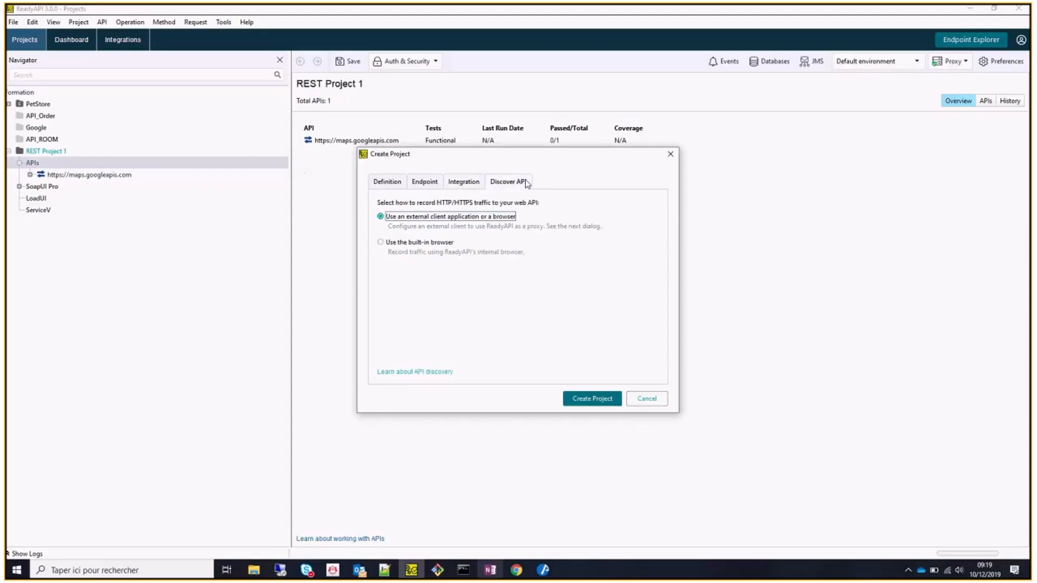
pyautogui.click(670, 154)
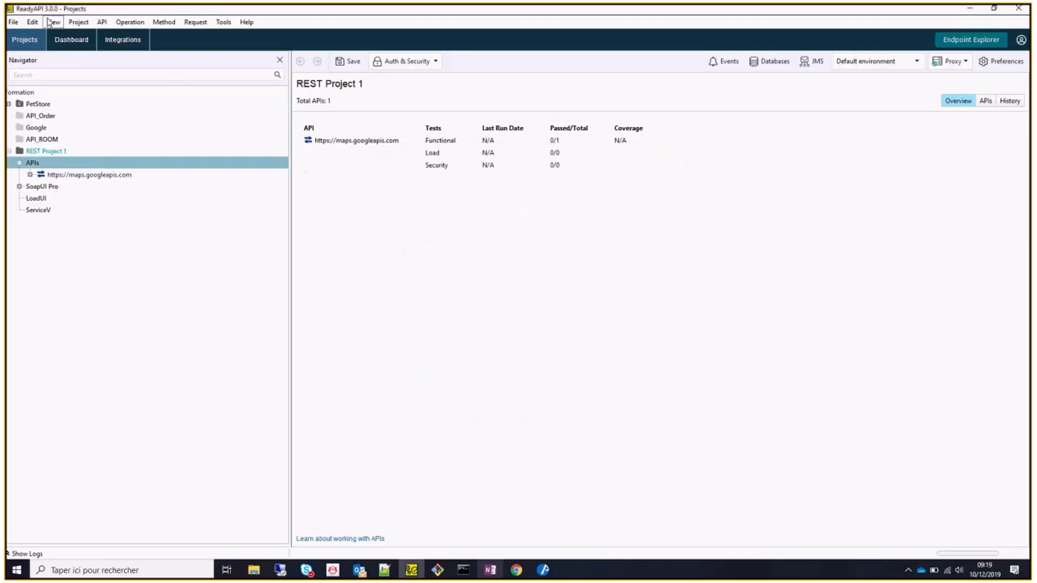
# Browse the Integrations and Dashboard pages and search the integrations for 'Postman'.
pyautogui.click(13, 21)
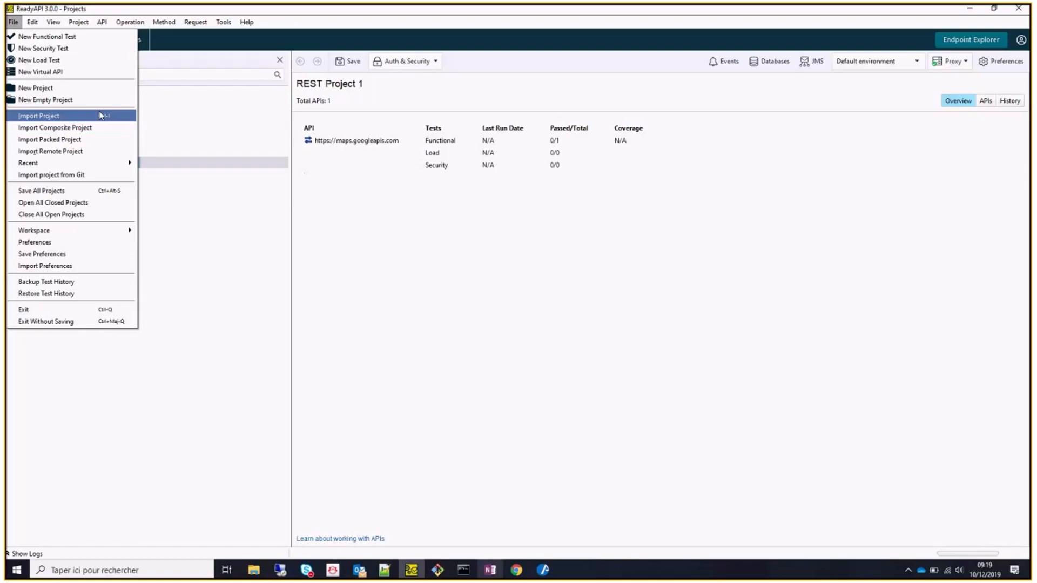
pyautogui.click(194, 191)
pyautogui.click(116, 40)
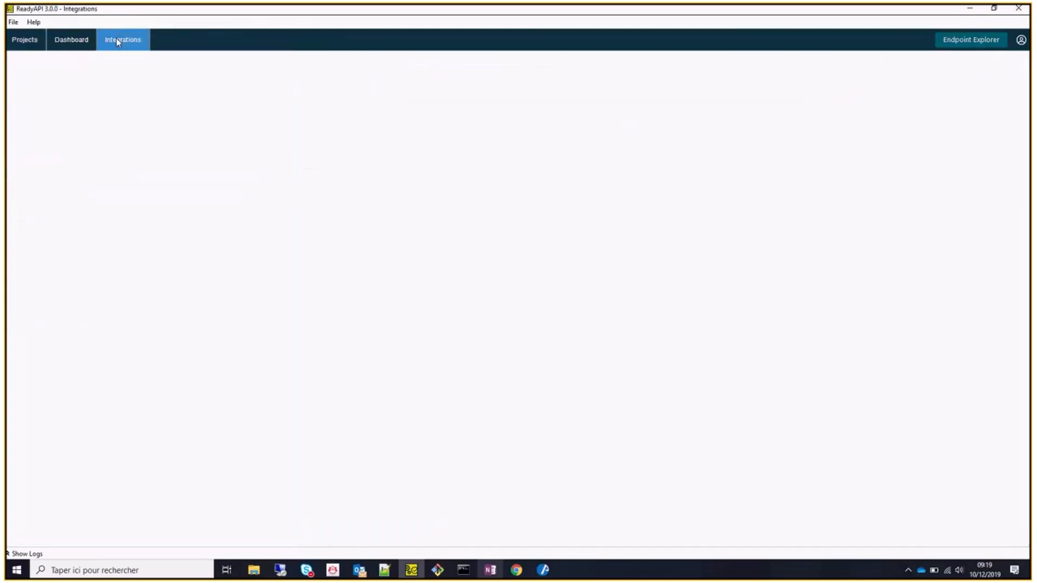
pyautogui.click(35, 41)
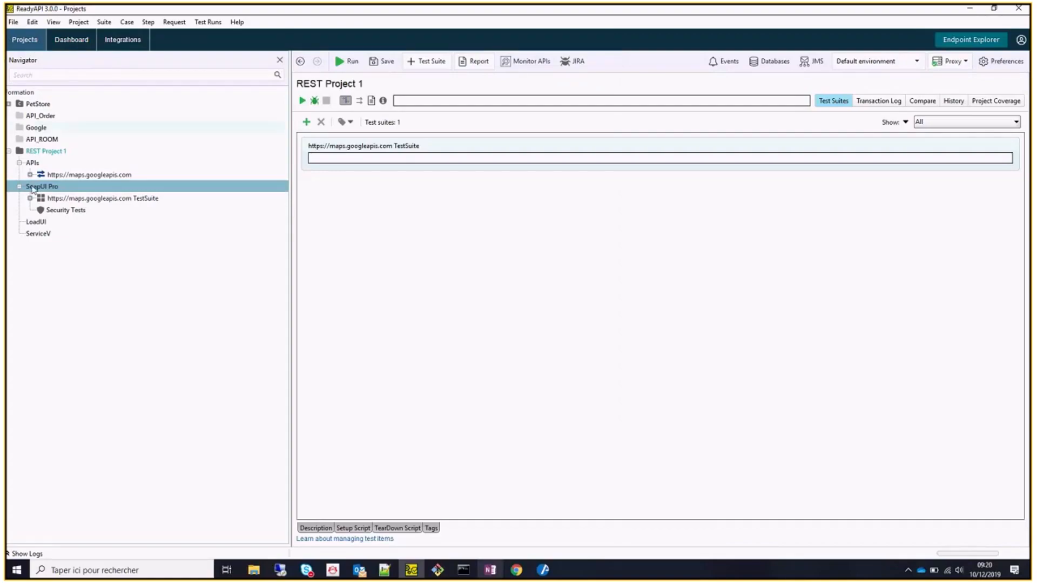
pyautogui.click(85, 42)
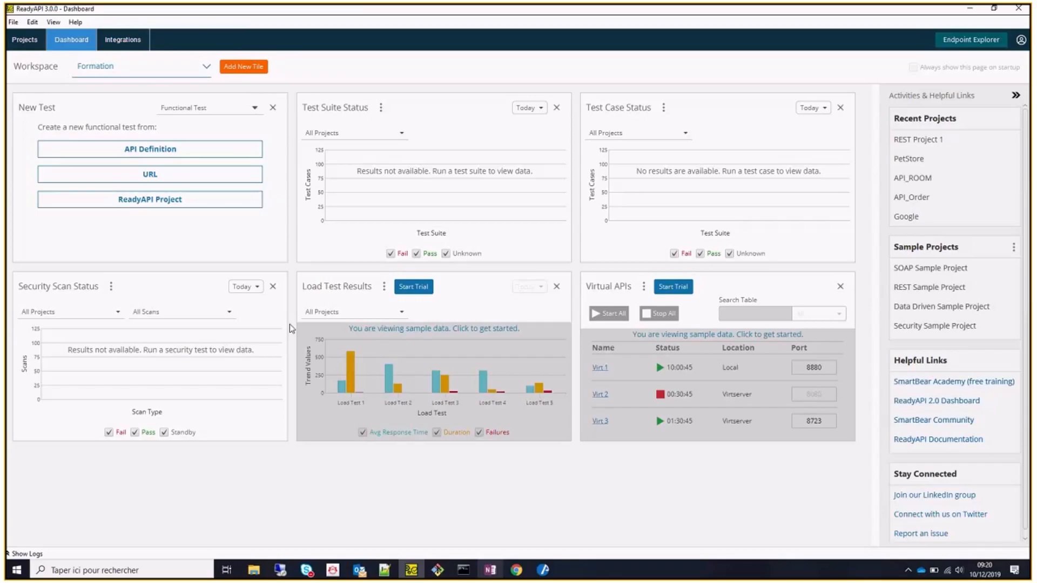
pyautogui.click(128, 38)
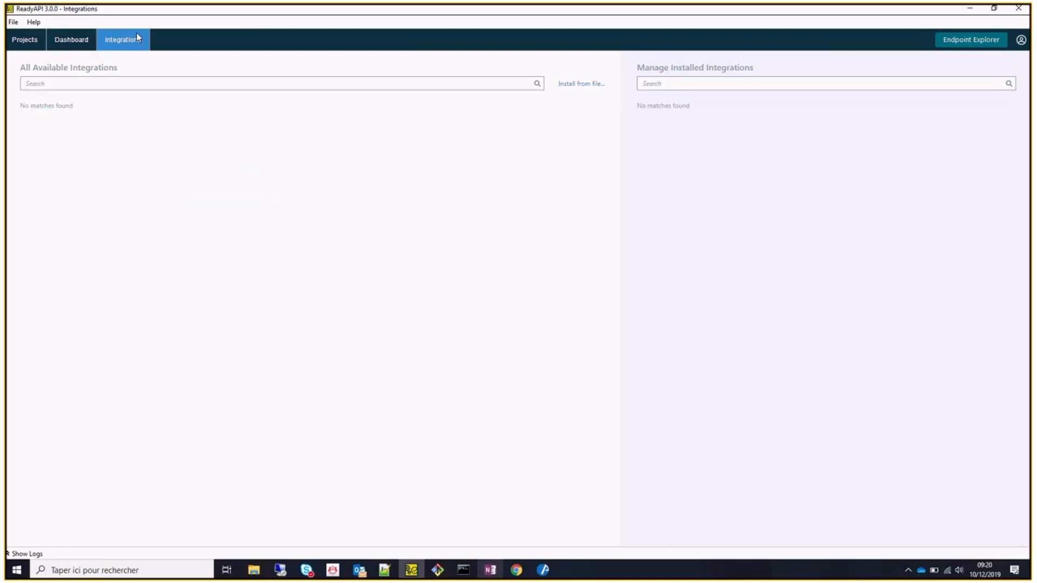
pyautogui.click(118, 85)
pyautogui.write('Postman')
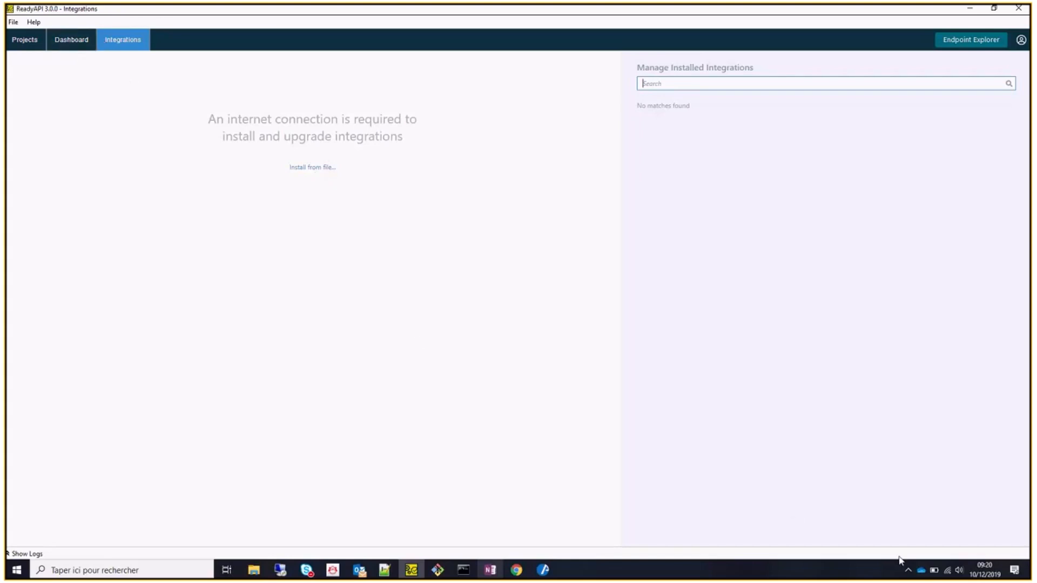
# Set the proxy to Proxy OFF in the Projects view, then review integrations and the Dashboard.
pyautogui.click(908, 571)
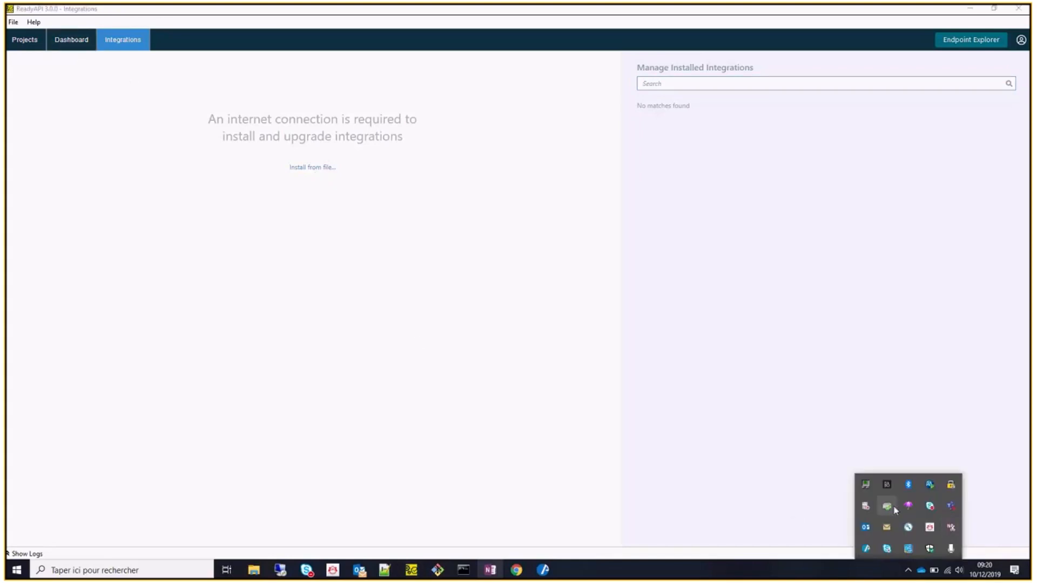
pyautogui.moveTo(908, 507)
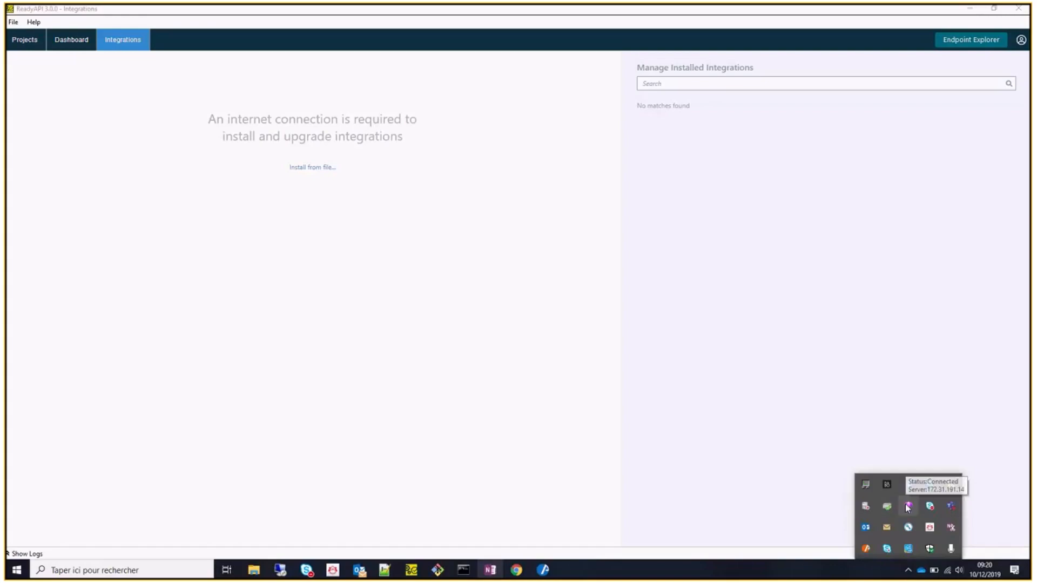
pyautogui.click(882, 169)
pyautogui.click(33, 41)
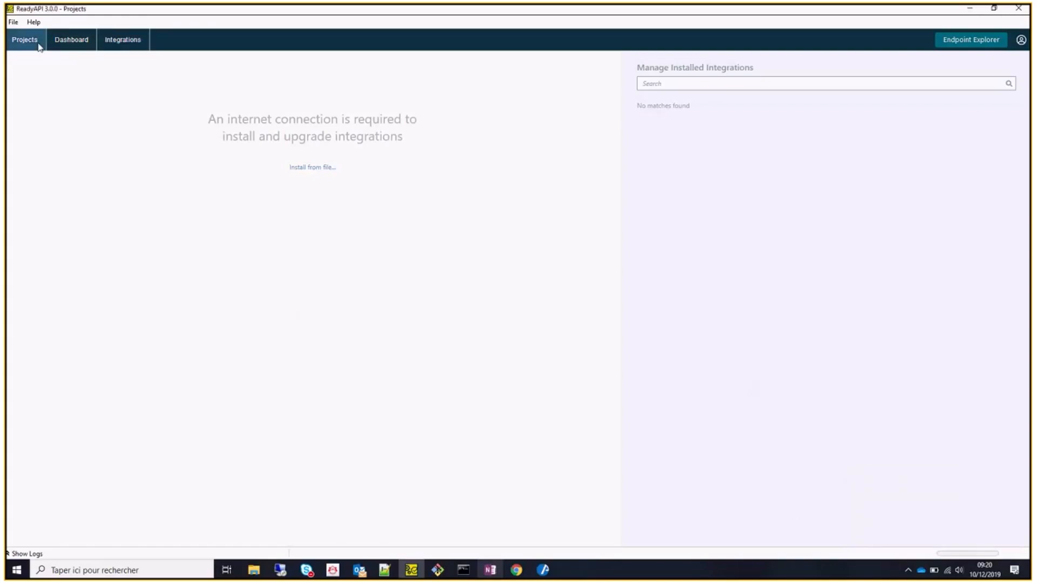
pyautogui.click(945, 61)
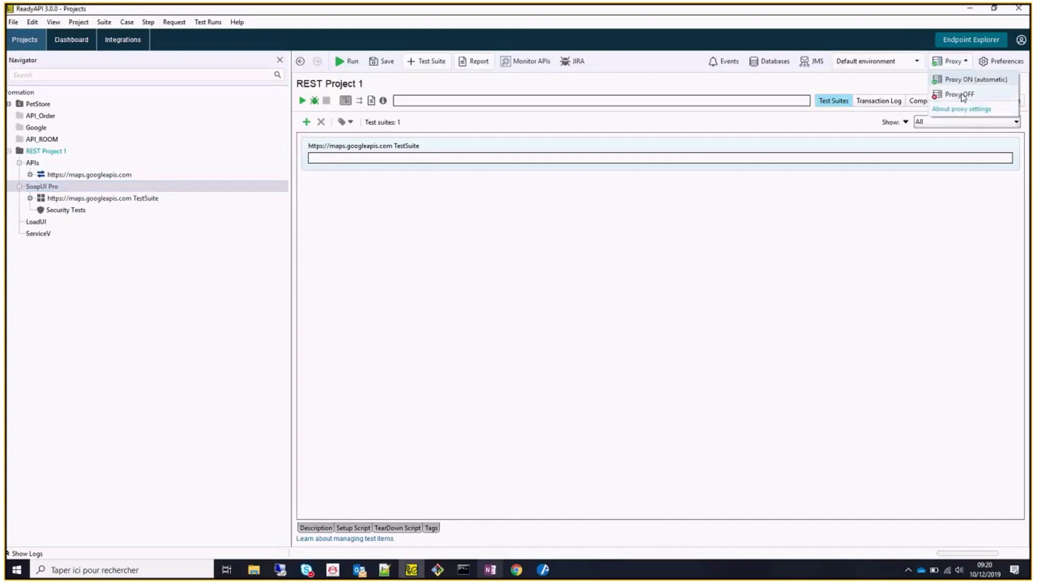
pyautogui.click(958, 93)
pyautogui.click(125, 39)
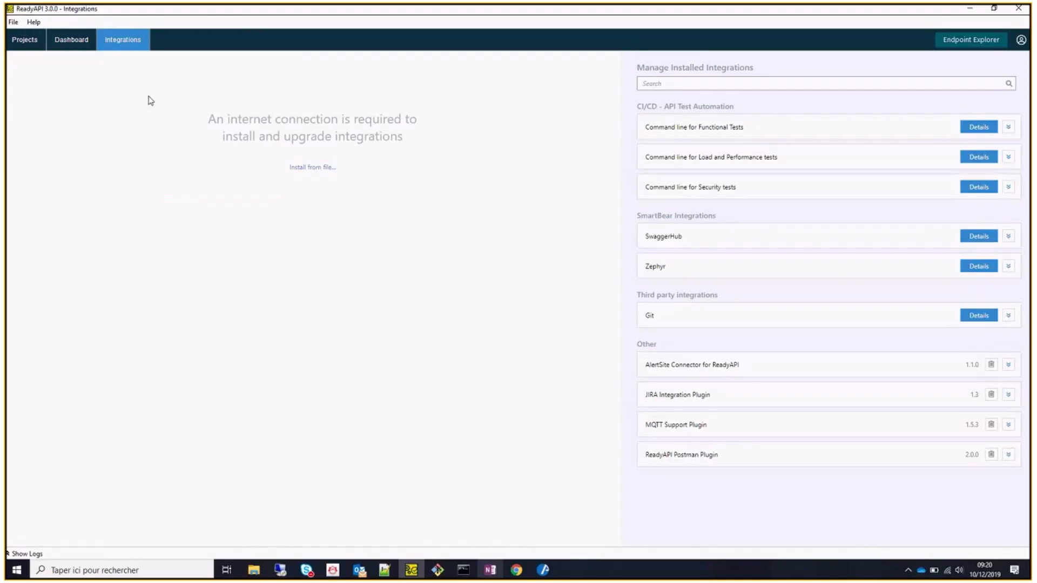
pyautogui.click(85, 40)
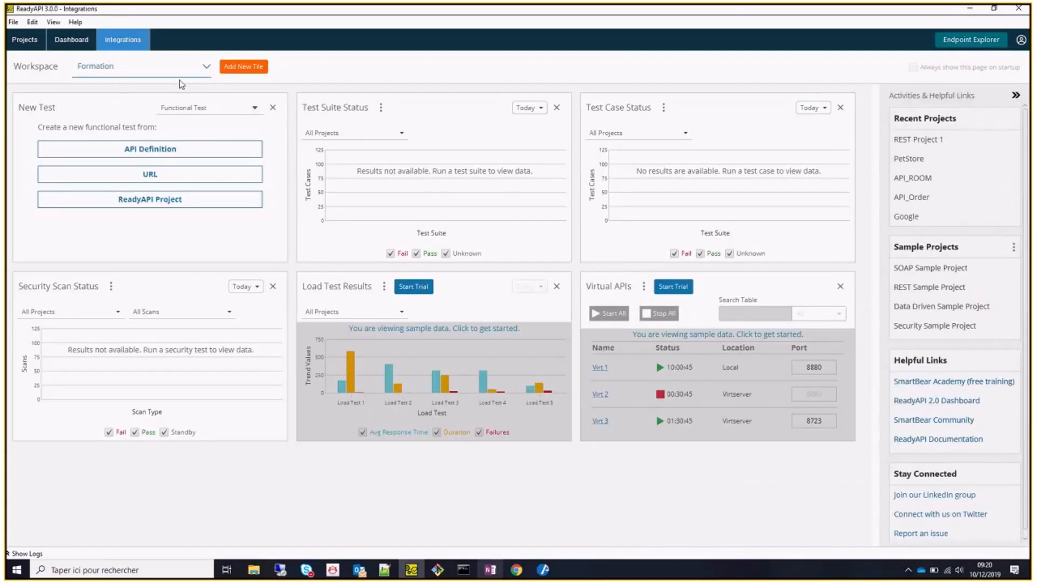
# Exit ReadyAPI without saving REST Project 1 and relaunch ReadyAPI 3.0.0 from the Start menu.
pyautogui.click(1020, 10)
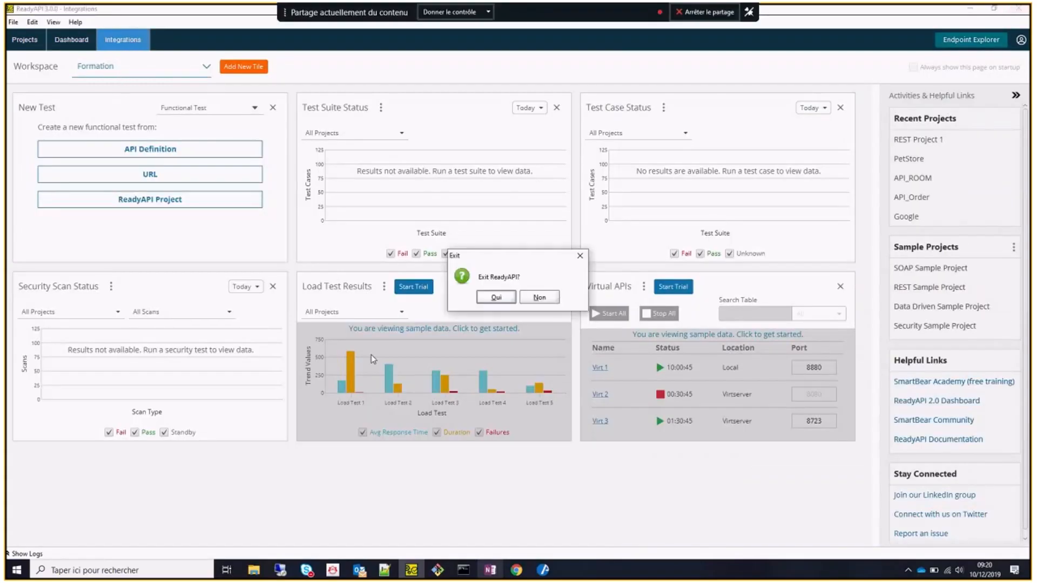
pyautogui.click(496, 297)
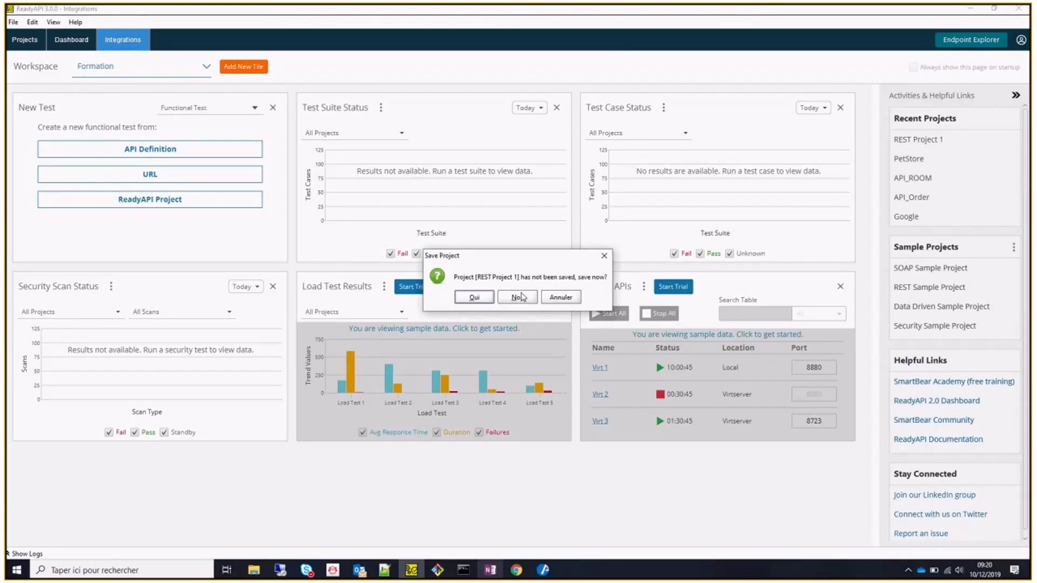
pyautogui.click(520, 297)
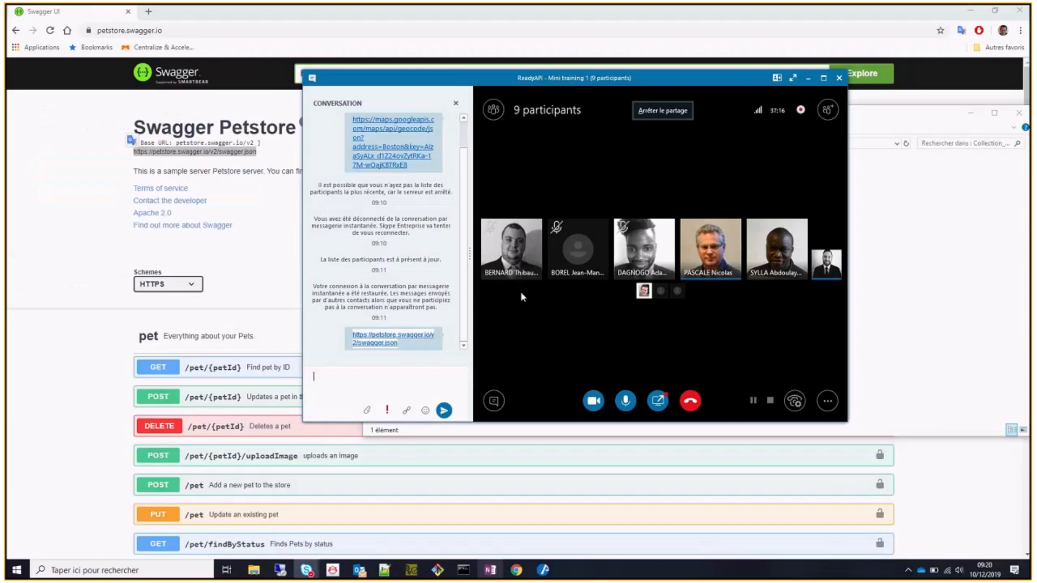
pyautogui.click(16, 570)
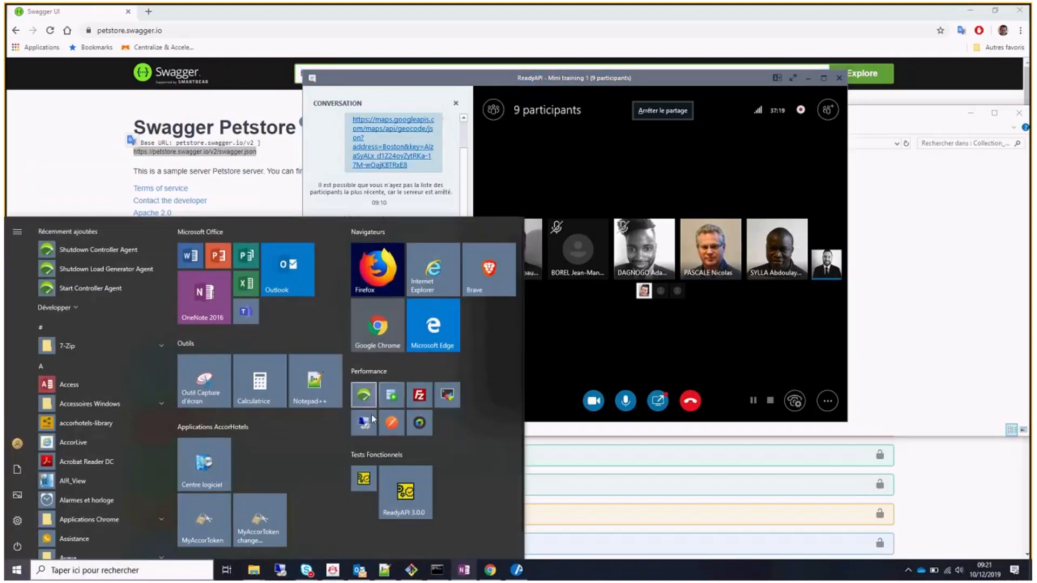
pyautogui.click(403, 490)
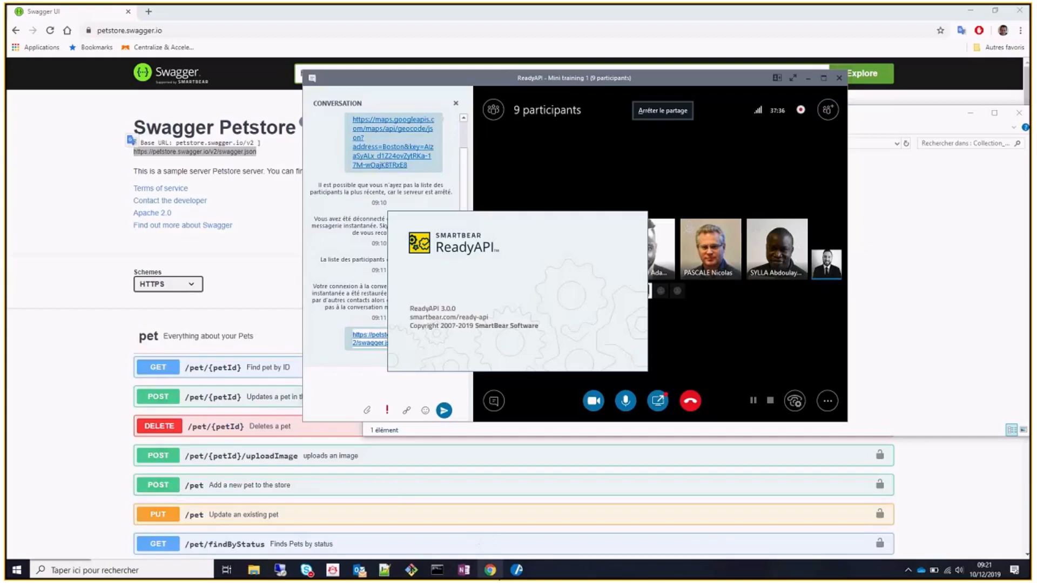
# Open the METHODES ET OUTILS Confluence home page from Other bookmarks > Work > Itecor > Accor.
pyautogui.click(149, 11)
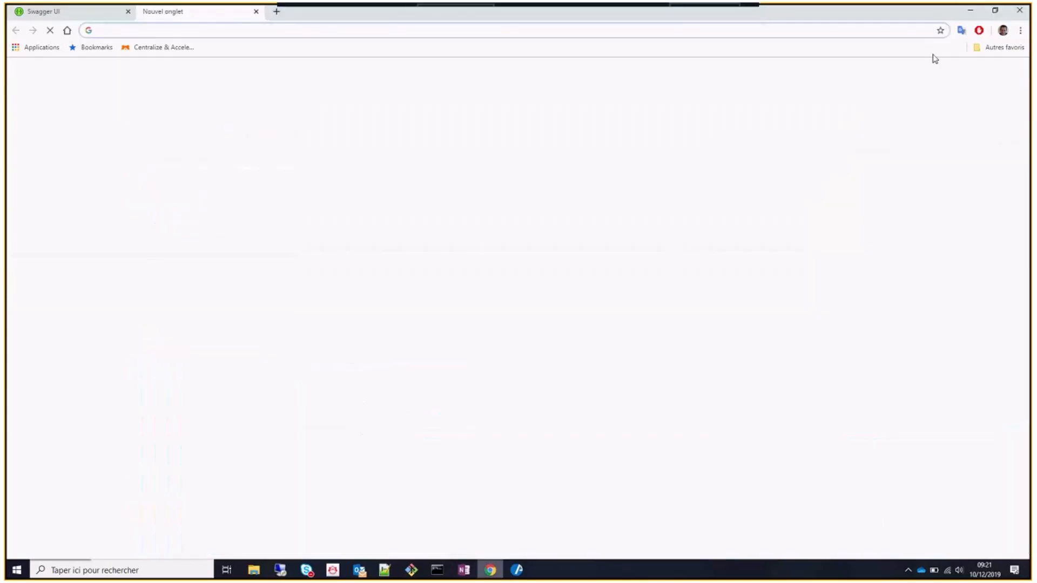
pyautogui.click(989, 48)
pyautogui.moveTo(907, 141)
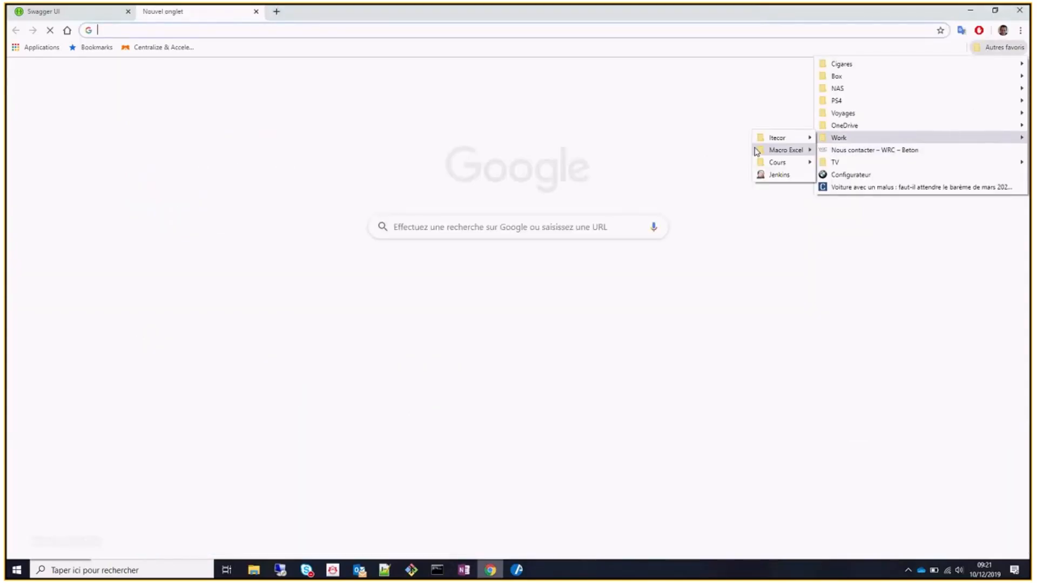
pyautogui.moveTo(789, 138)
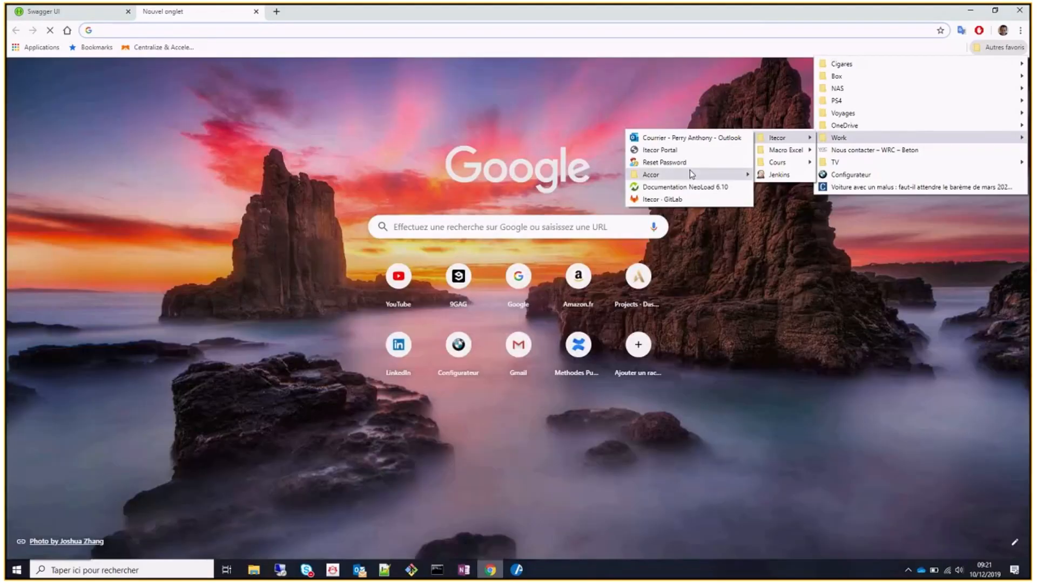
pyautogui.moveTo(689, 169)
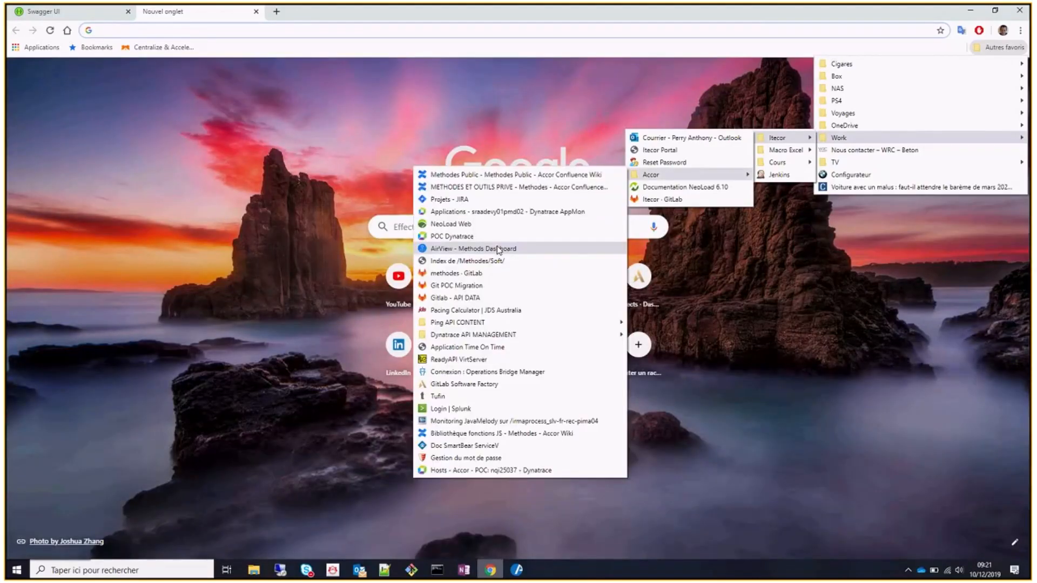
pyautogui.click(505, 188)
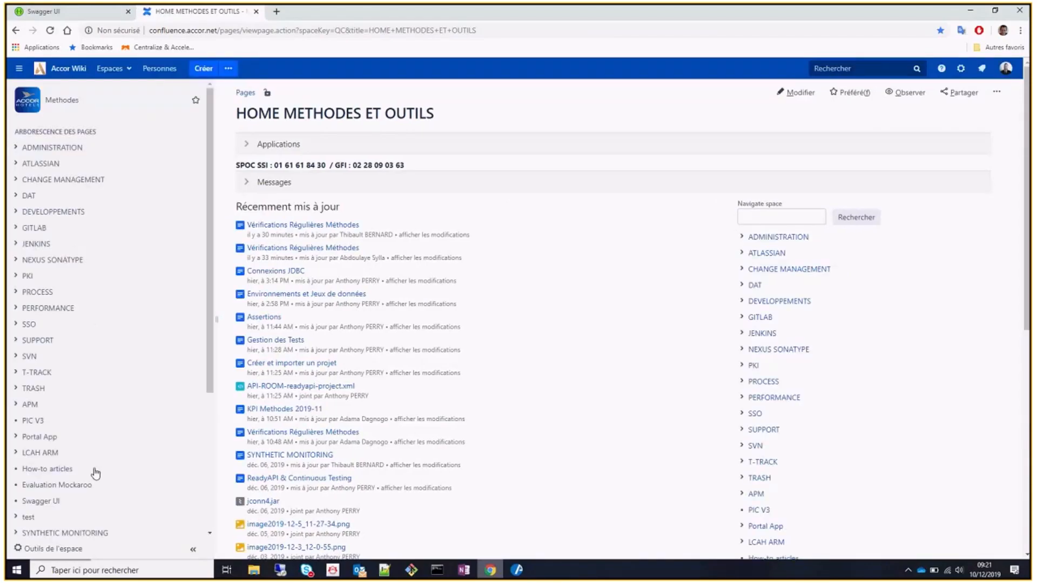
pyautogui.scroll(-1, 59, 484)
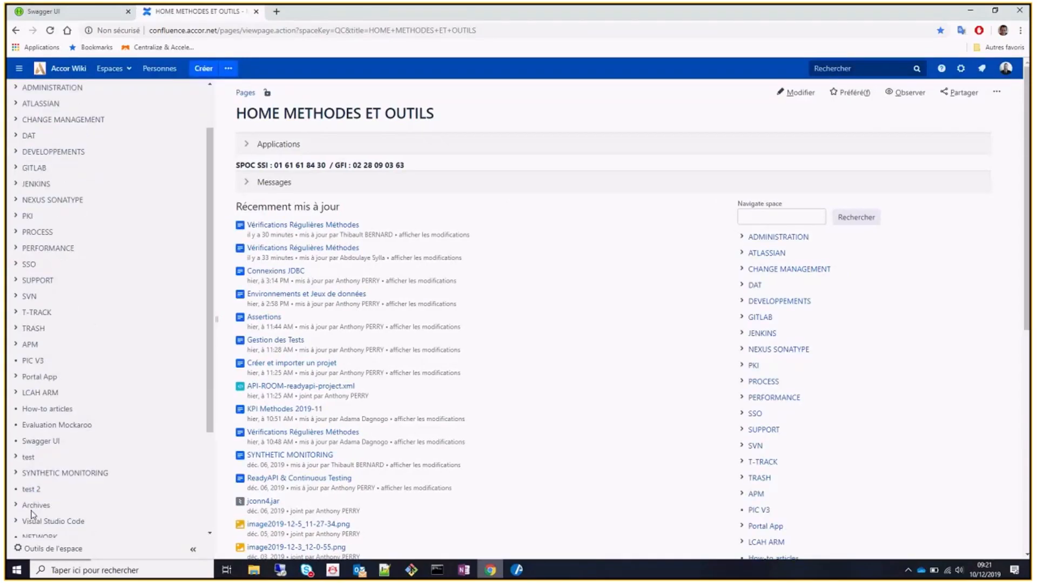
pyautogui.scroll(-3, 32, 514)
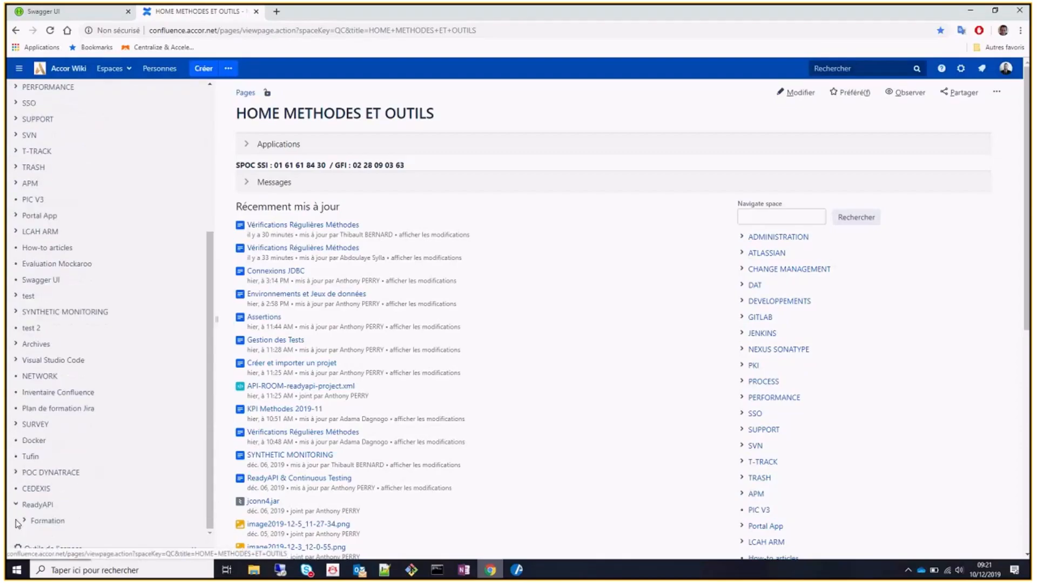
# Open Formation > Créer et importer un projet, scroll through its import options, then minimize Chrome.
pyautogui.click(25, 522)
pyautogui.scroll(-2, 93, 472)
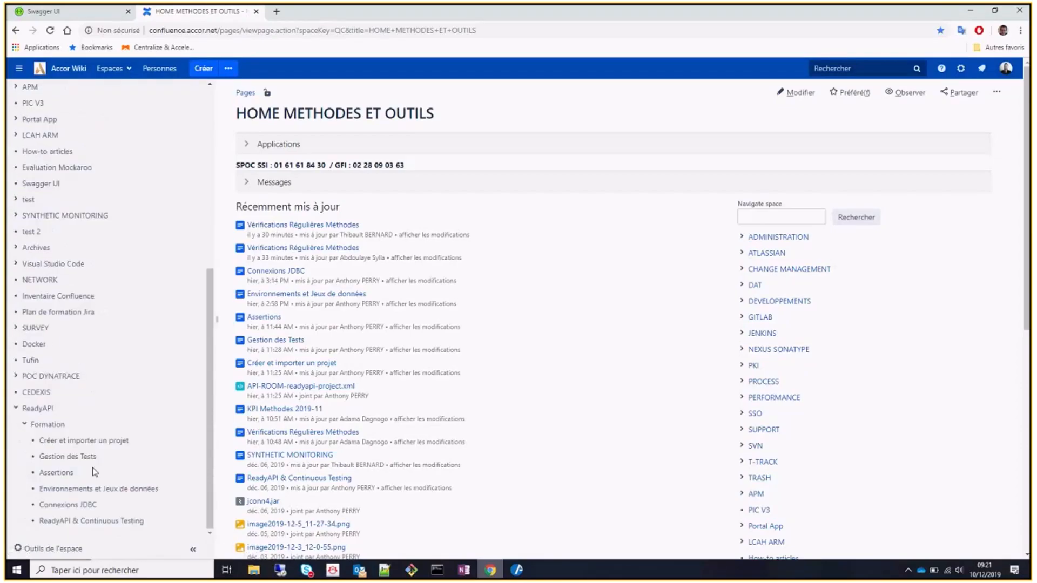
pyautogui.scroll(-1, 94, 472)
pyautogui.click(77, 442)
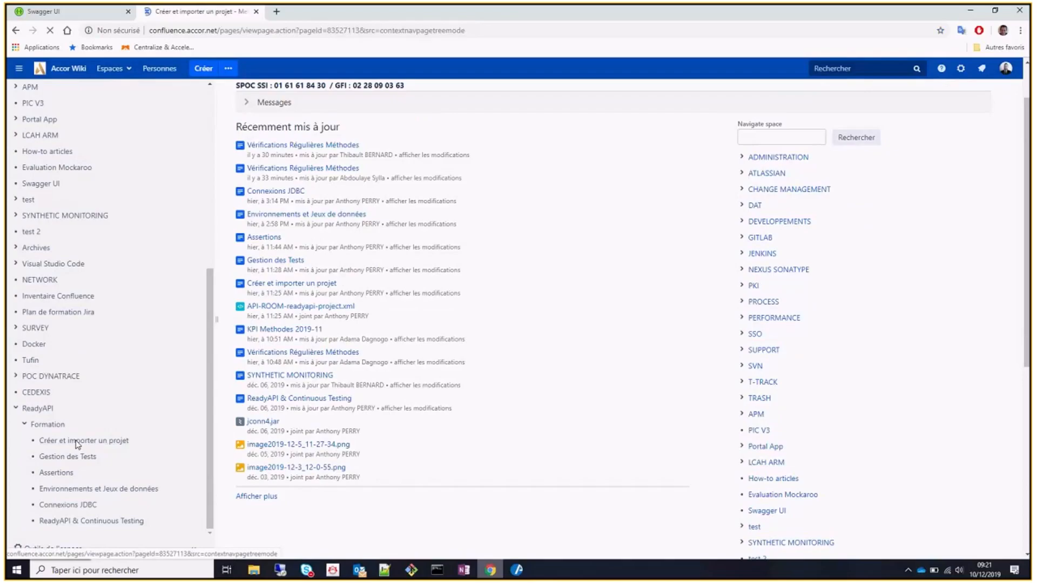
pyautogui.scroll(-5, 459, 422)
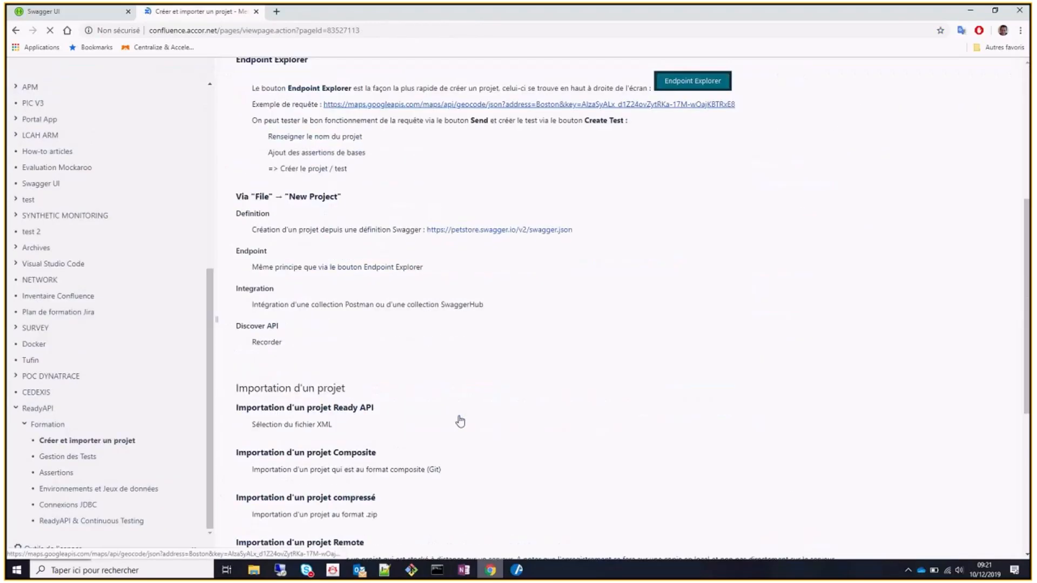
pyautogui.scroll(-5, 460, 421)
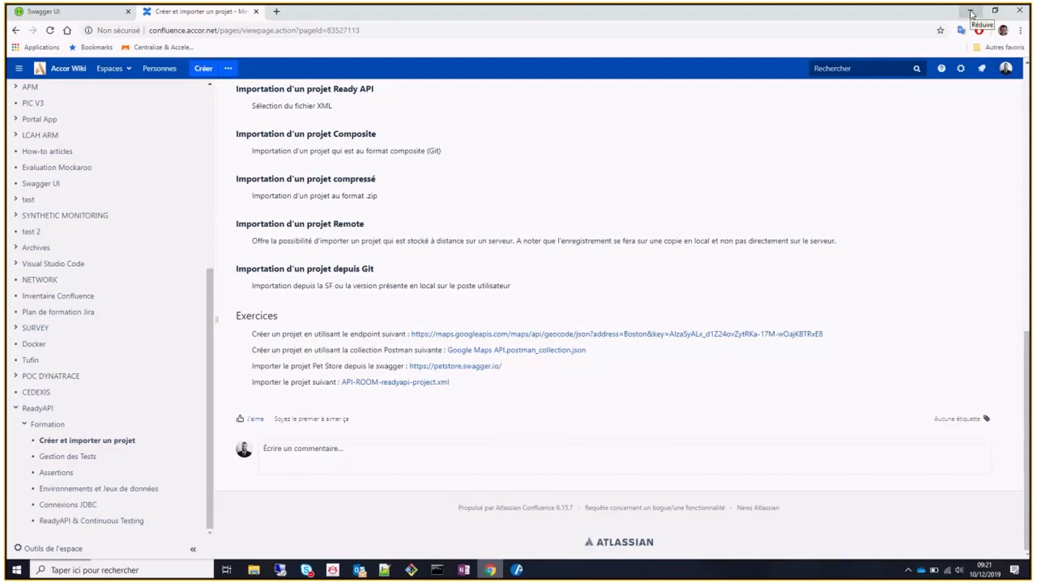
pyautogui.click(971, 12)
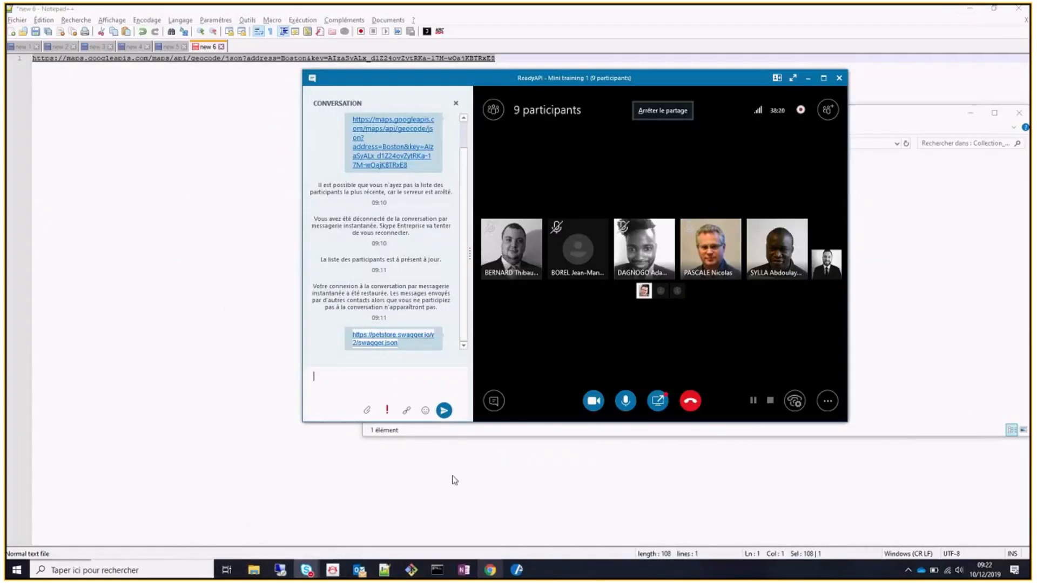
# Minimize the Skype meeting, Collection_Postman folder, Notepad++, OneNote and soapui terminal windows.
pyautogui.click(808, 78)
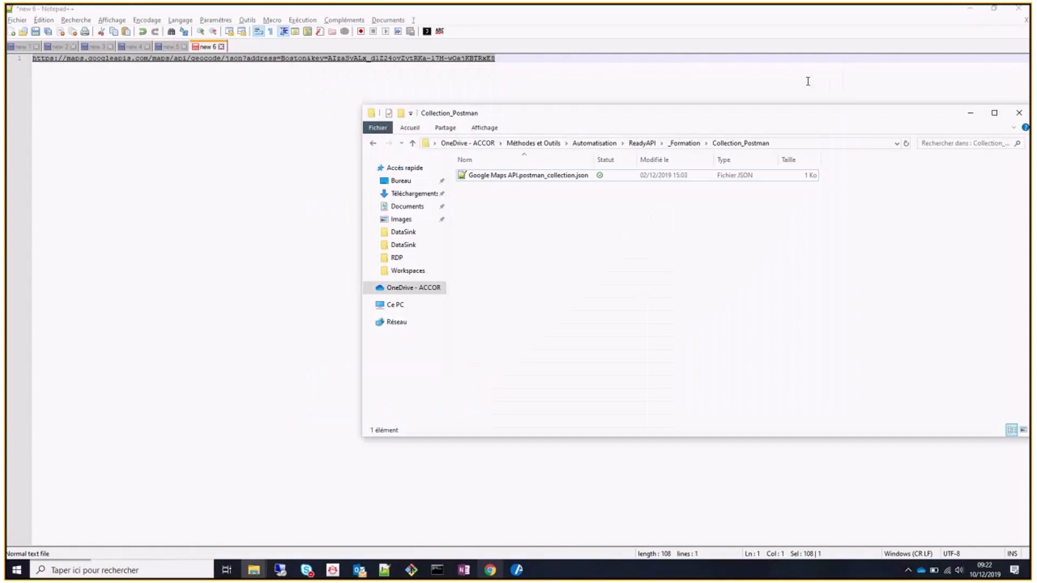
pyautogui.click(972, 112)
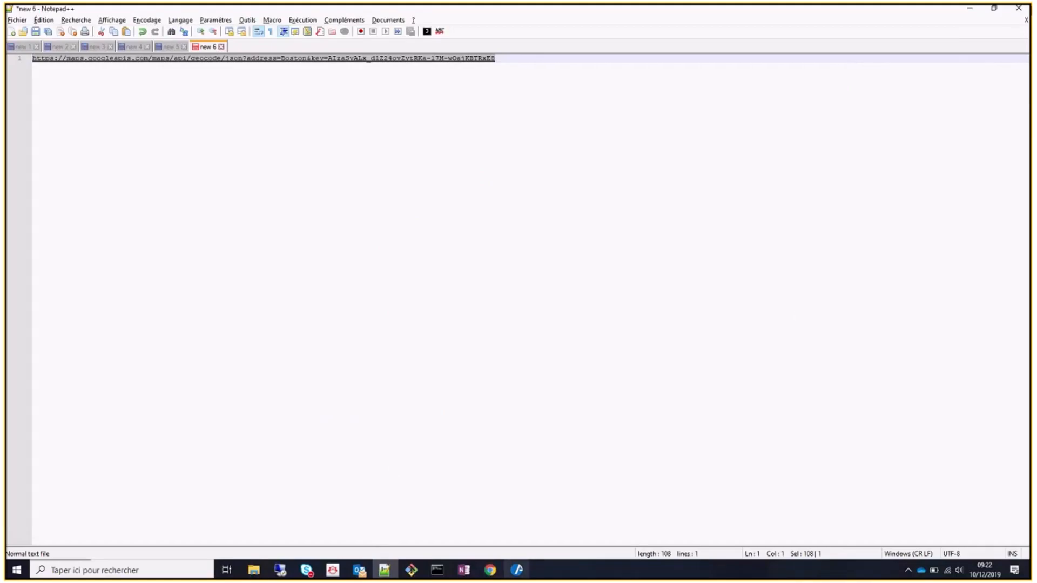
pyautogui.click(971, 11)
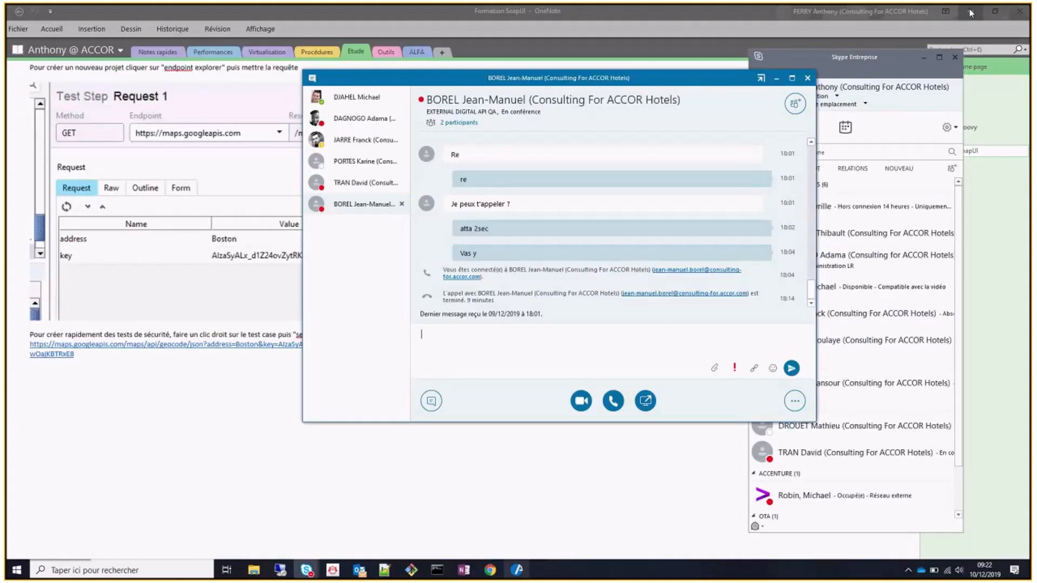
pyautogui.click(971, 12)
pyautogui.click(971, 12)
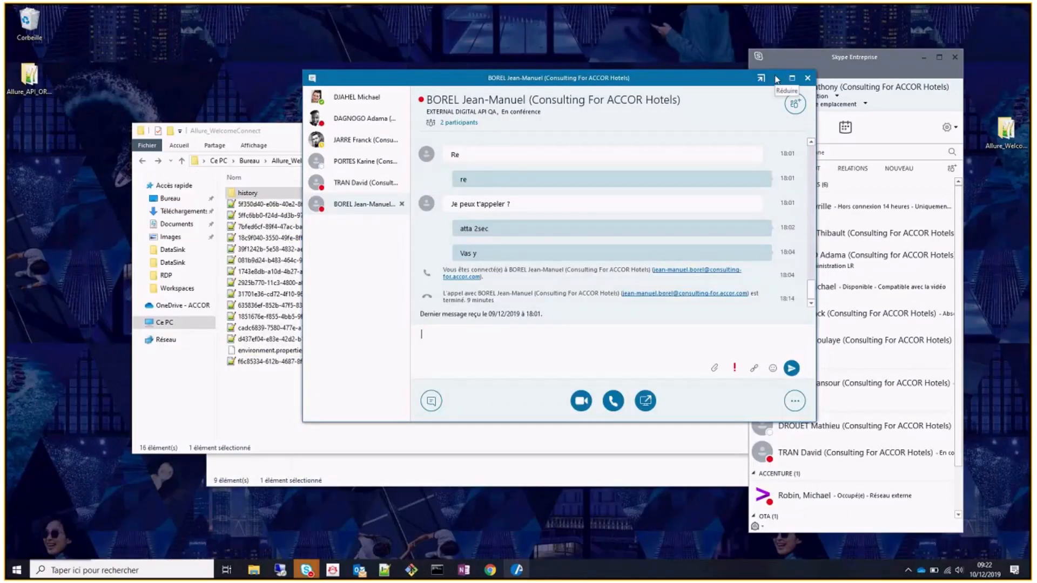
# Close the ReadyAPI Skype meeting window and launch ReadyAPI 3.0.0 from the Start menu.
pyautogui.click(306, 571)
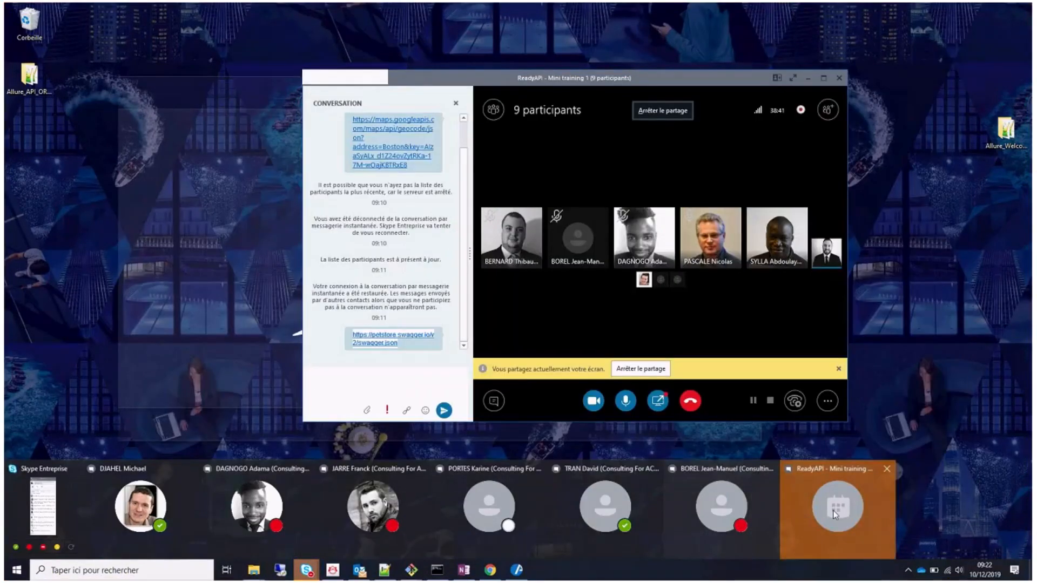
pyautogui.click(836, 514)
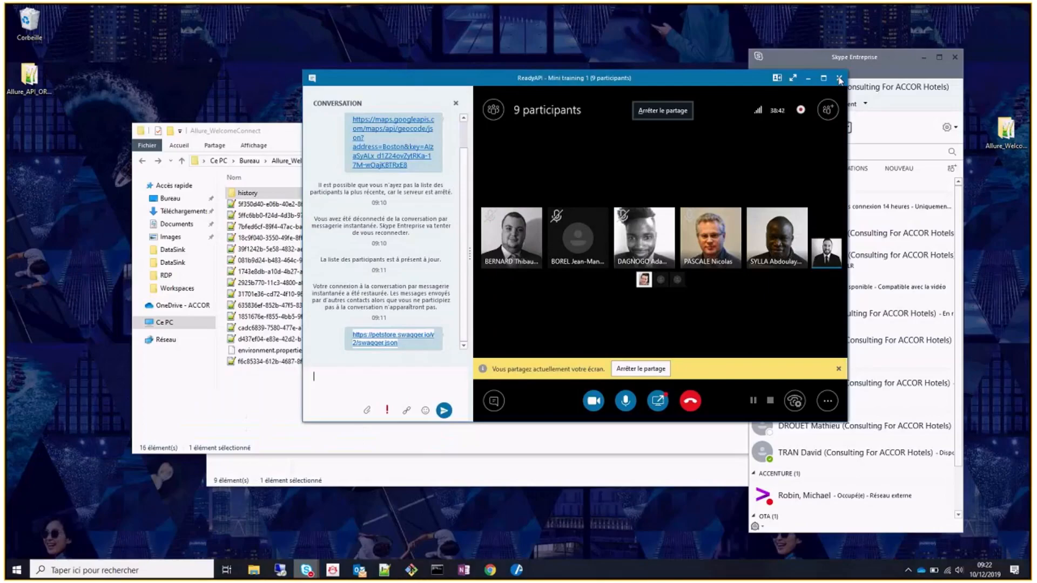
pyautogui.click(840, 79)
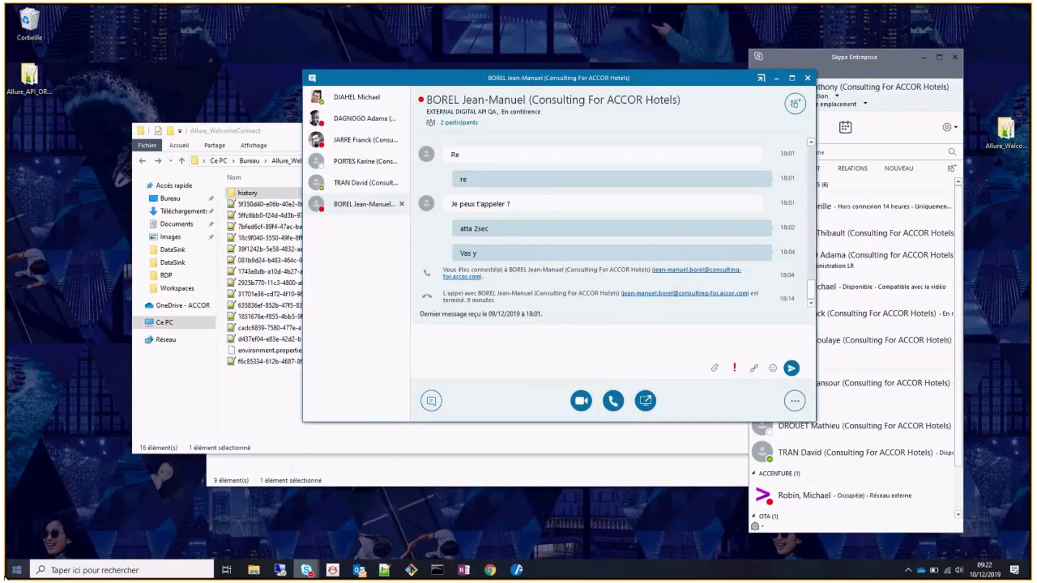
pyautogui.press('super')
pyautogui.click(415, 498)
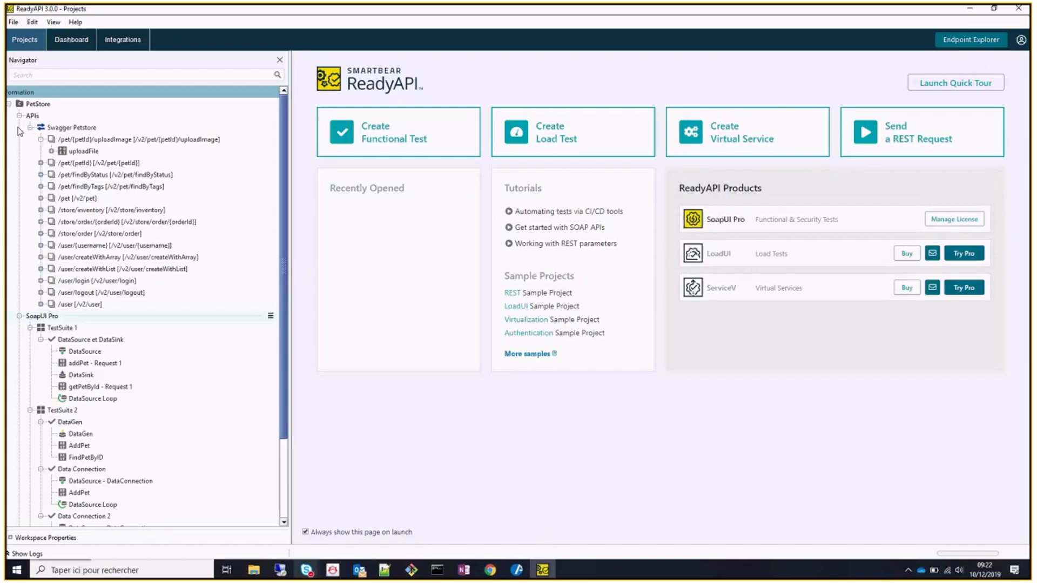
# Collapse the PetStore project, search Integrations for 'postman', then return to the Projects page.
pyautogui.click(9, 104)
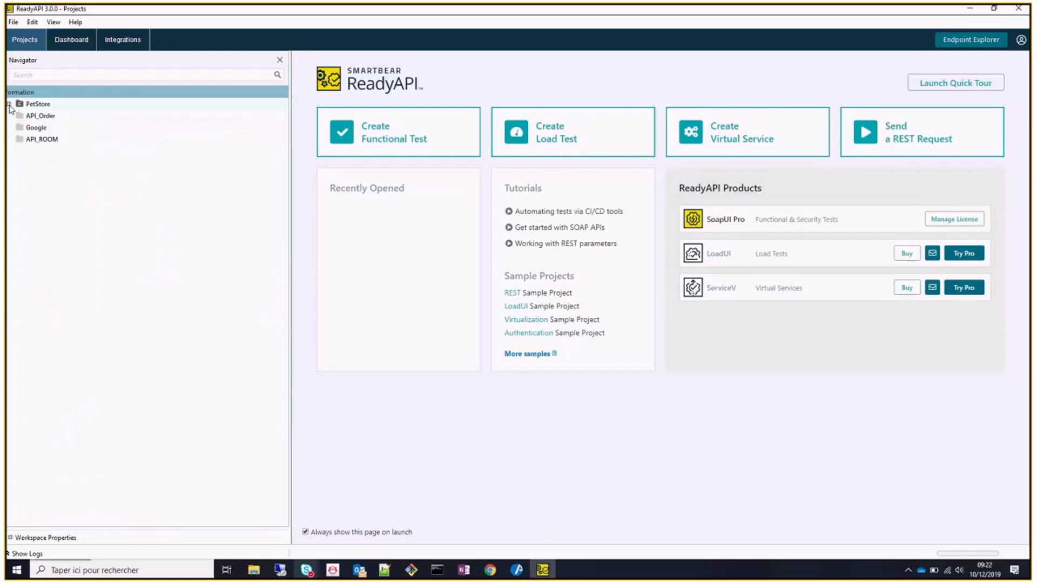
pyautogui.click(124, 40)
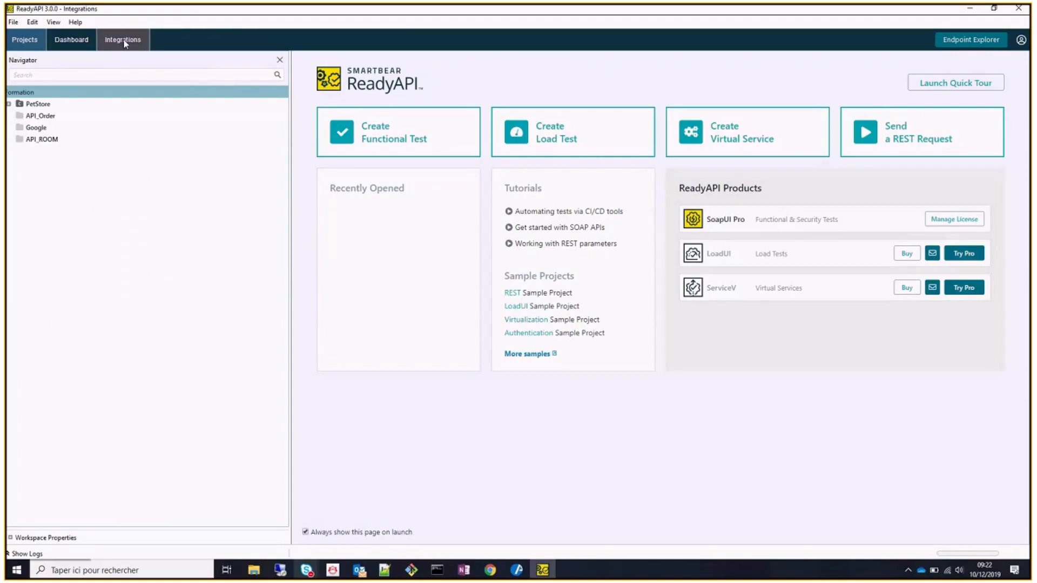
pyautogui.click(125, 44)
pyautogui.click(198, 81)
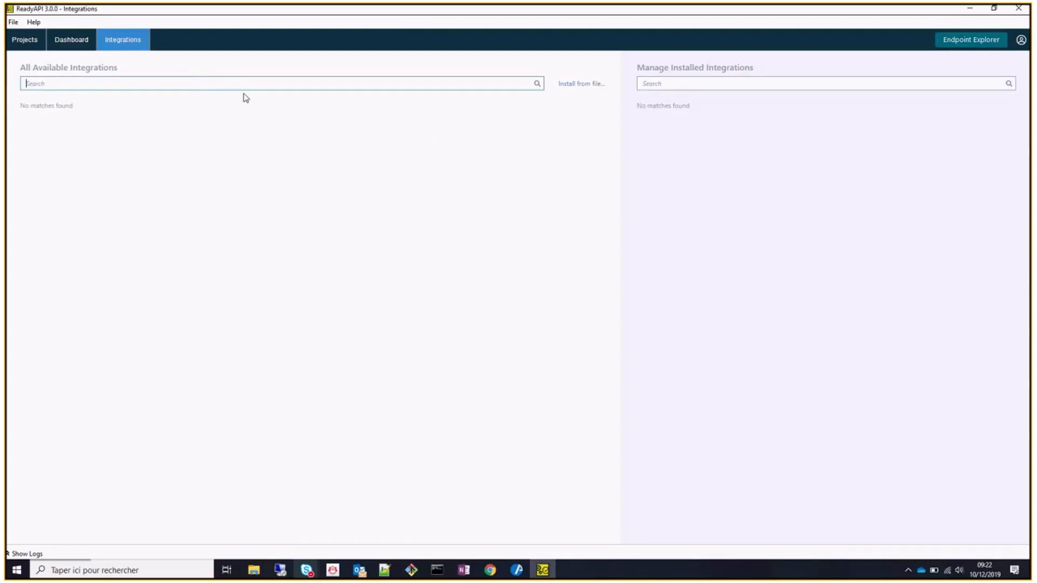
pyautogui.write('postman')
pyautogui.press('BackSpace')
pyautogui.press('BackSpace')
pyautogui.press('BackSpace')
pyautogui.press('BackSpace')
pyautogui.press('BackSpace')
pyautogui.press('BackSpace')
pyautogui.press('BackSpace')
pyautogui.click(25, 41)
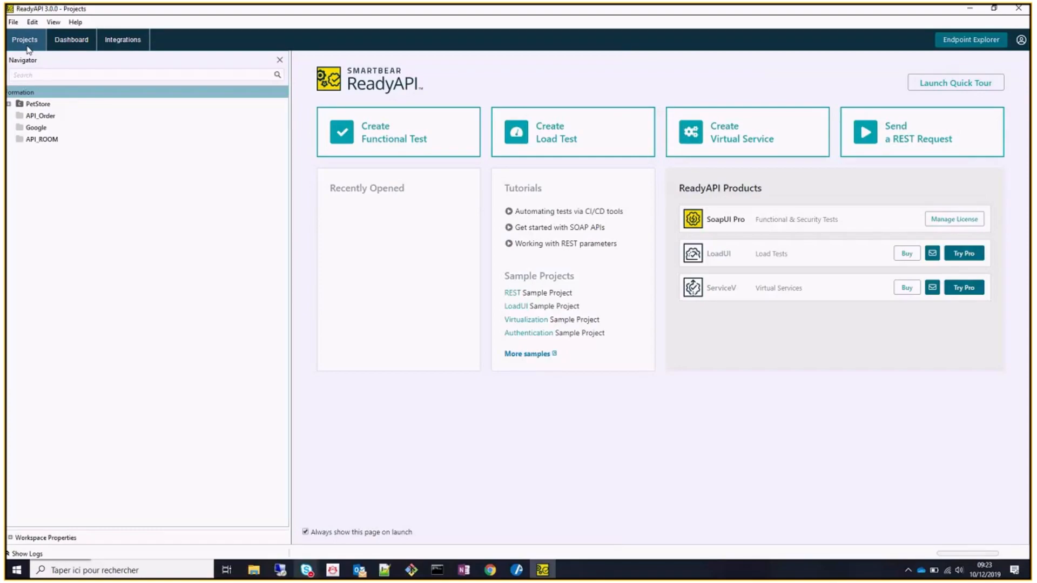
# Start File > Import Project and browse OneDrive - ACCOR > Méthodes et Outils > Automatisation > ReadyAPI.
pyautogui.click(13, 22)
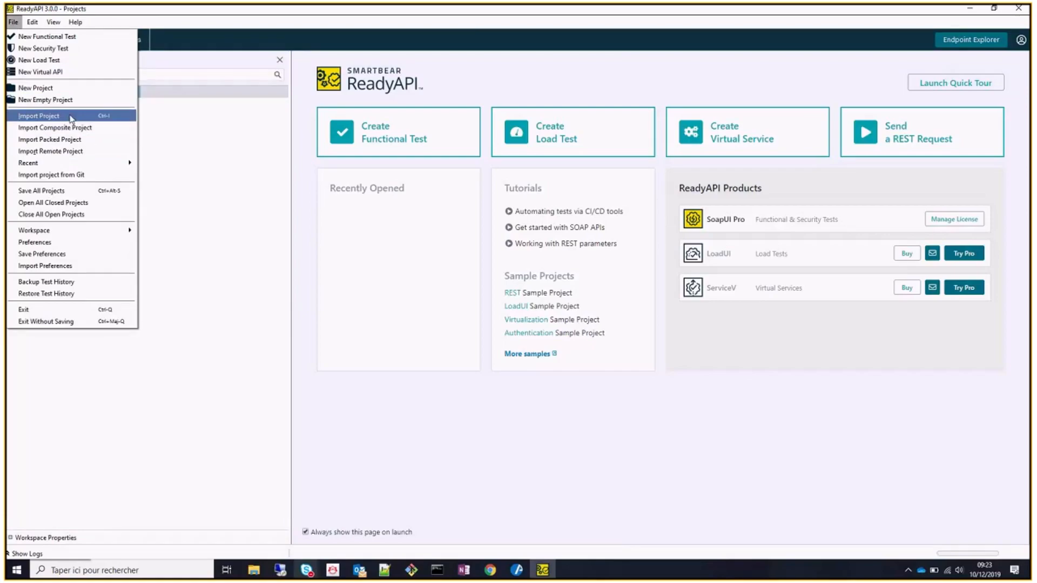
pyautogui.click(39, 116)
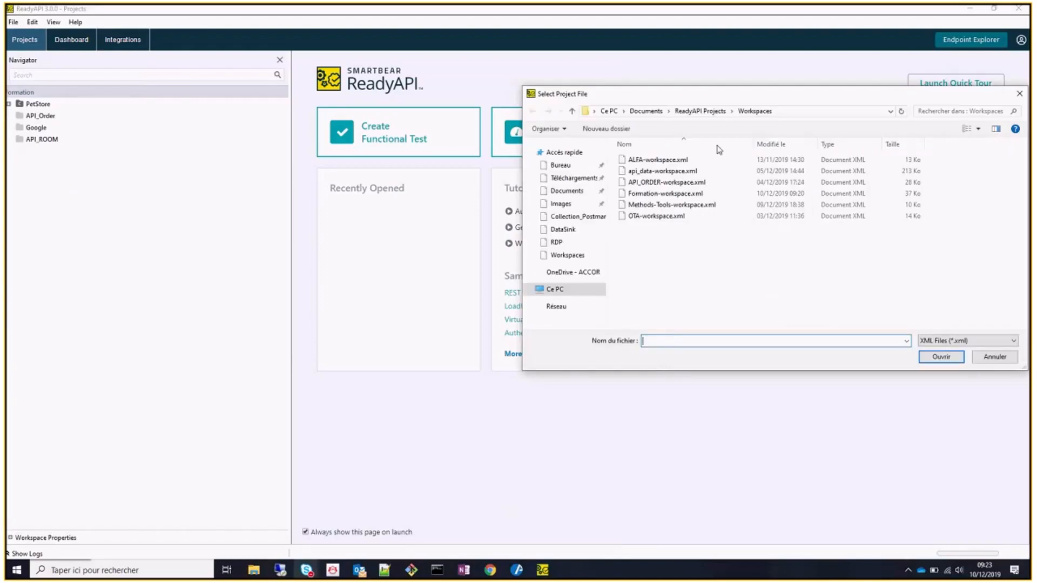
pyautogui.click(573, 274)
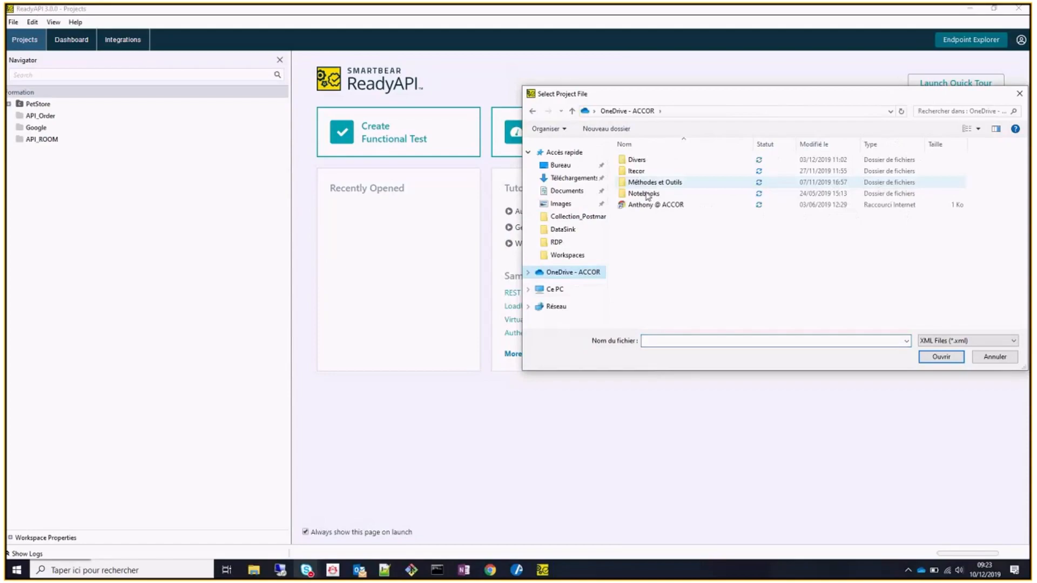
pyautogui.doubleClick(648, 182)
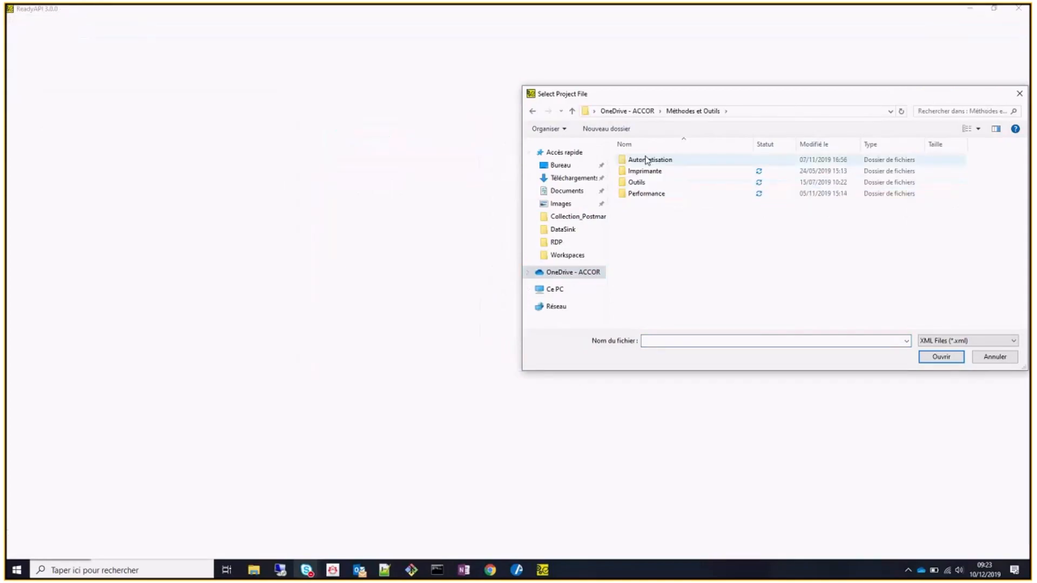
pyautogui.doubleClick(648, 160)
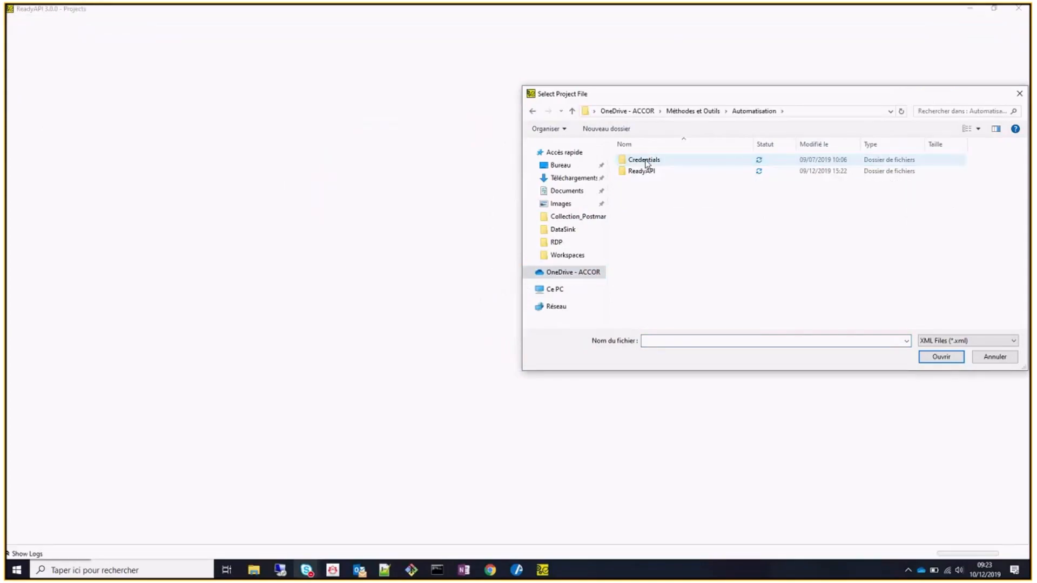
pyautogui.doubleClick(643, 172)
pyautogui.moveTo(552, 575)
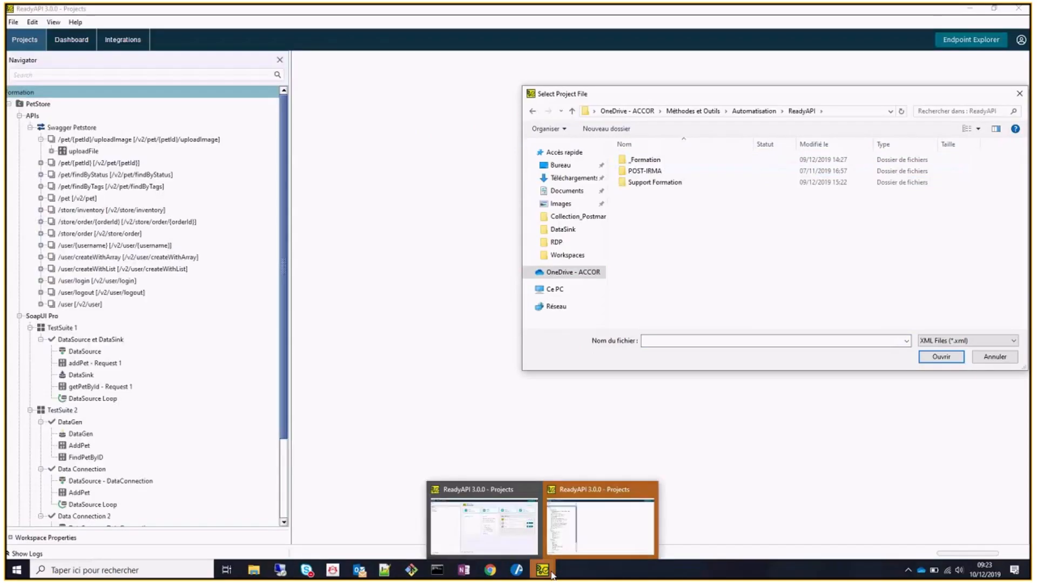
pyautogui.click(653, 489)
pyautogui.click(654, 492)
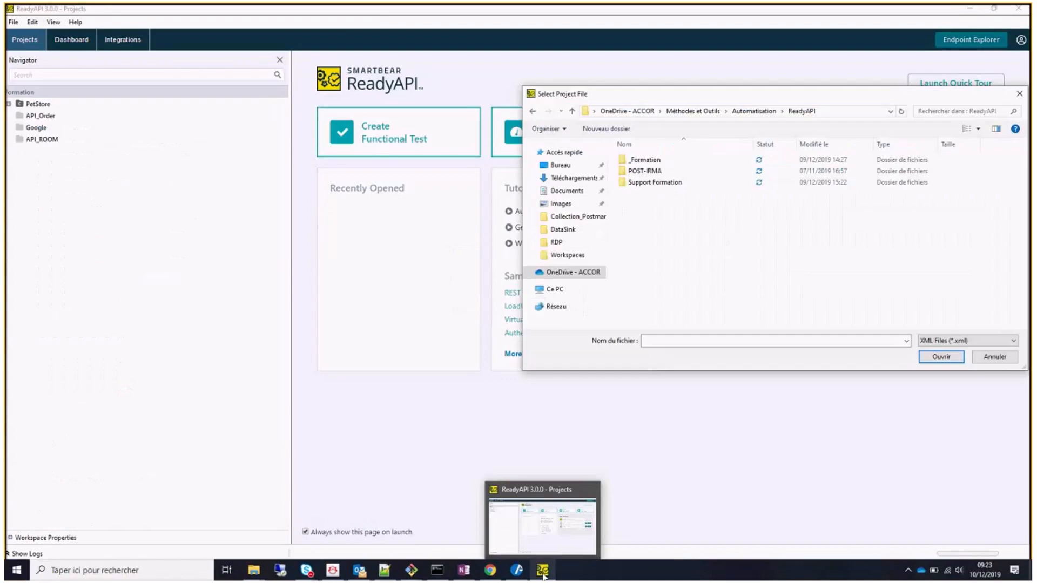
# Import API-ROOM-readyapi-project.xml from the _Formation > API_ROOM folder.
pyautogui.click(676, 163)
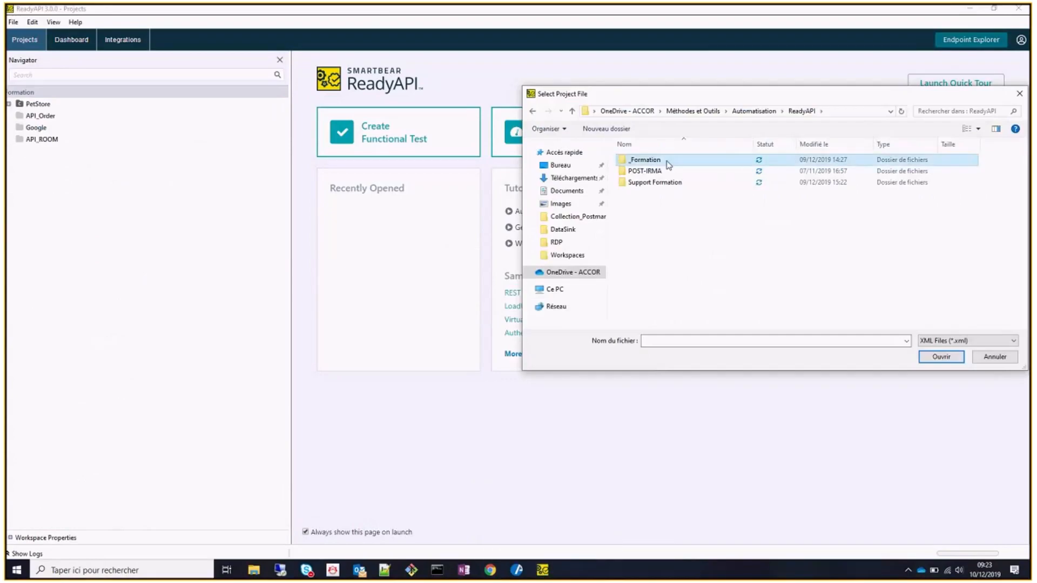
pyautogui.doubleClick(669, 161)
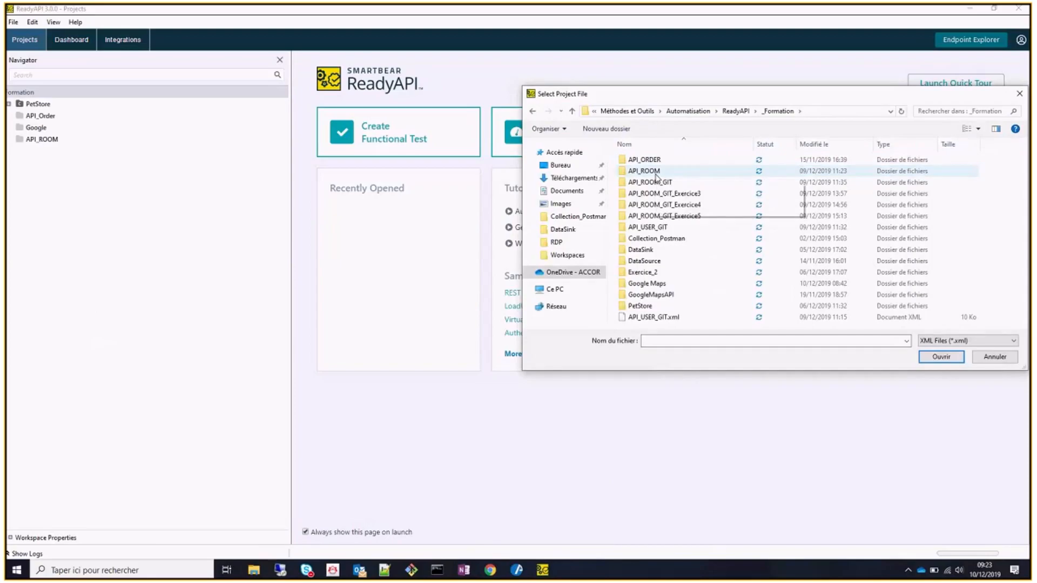
pyautogui.doubleClick(644, 171)
pyautogui.click(662, 160)
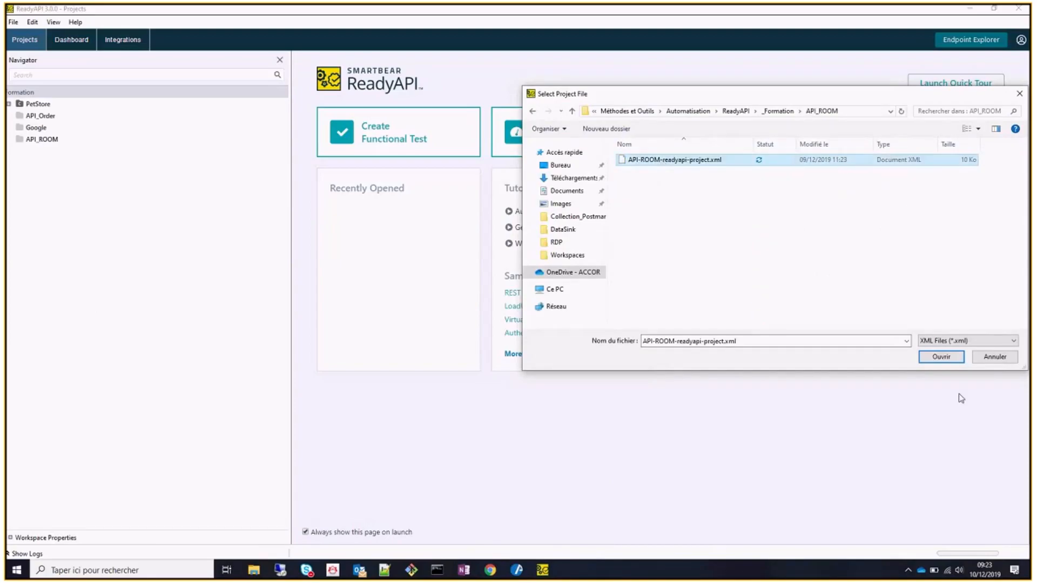
pyautogui.click(943, 357)
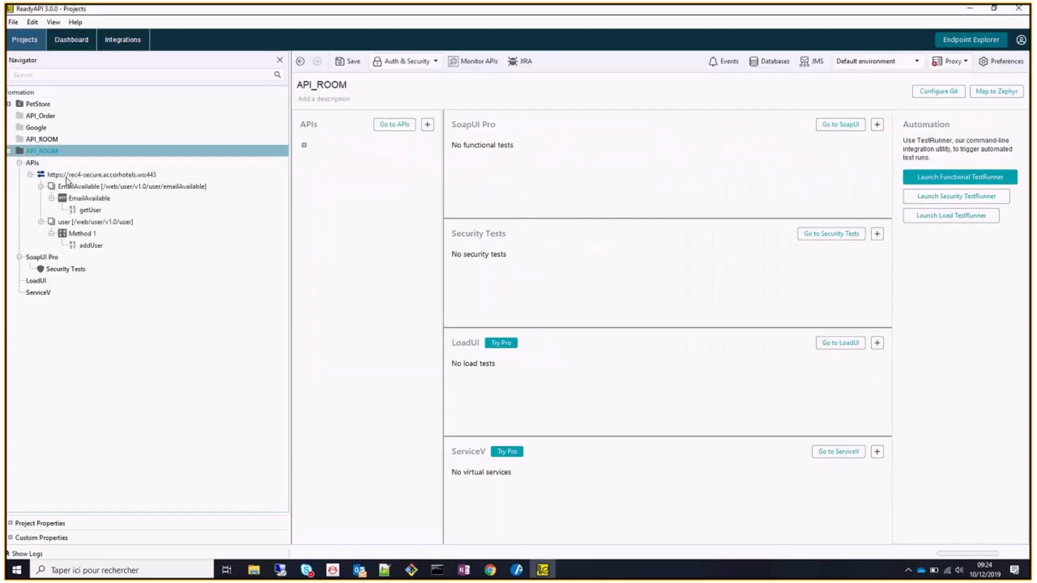
# Import the _Formation > API_ROOM_GIT folder as a composite project.
pyautogui.click(13, 22)
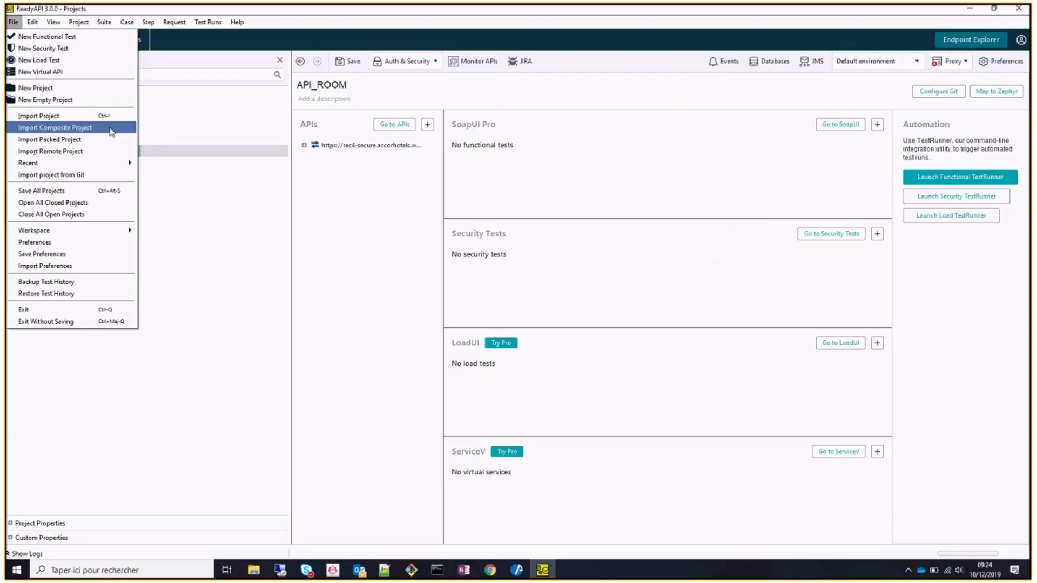
pyautogui.click(111, 131)
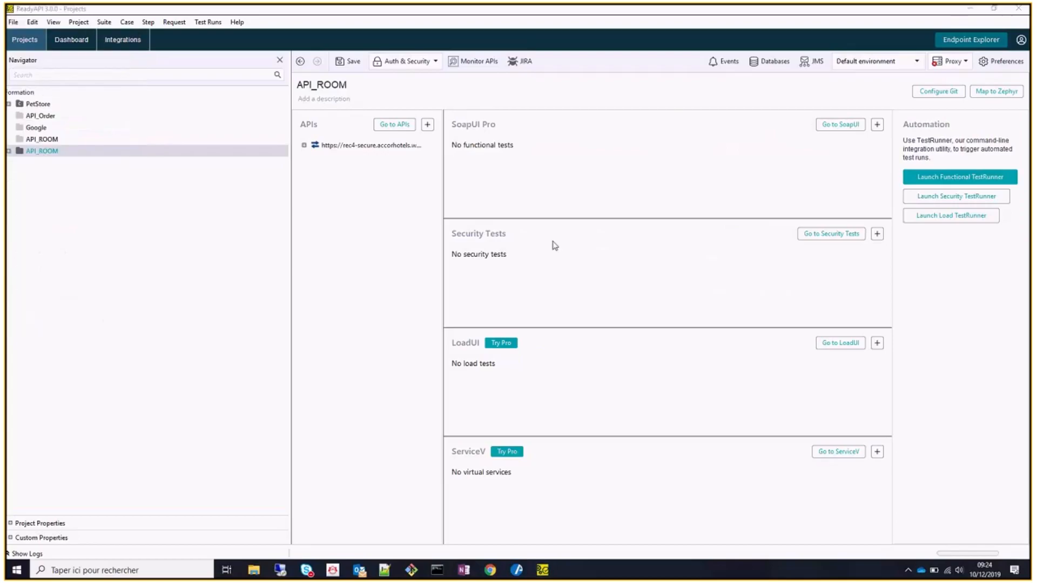
pyautogui.click(780, 111)
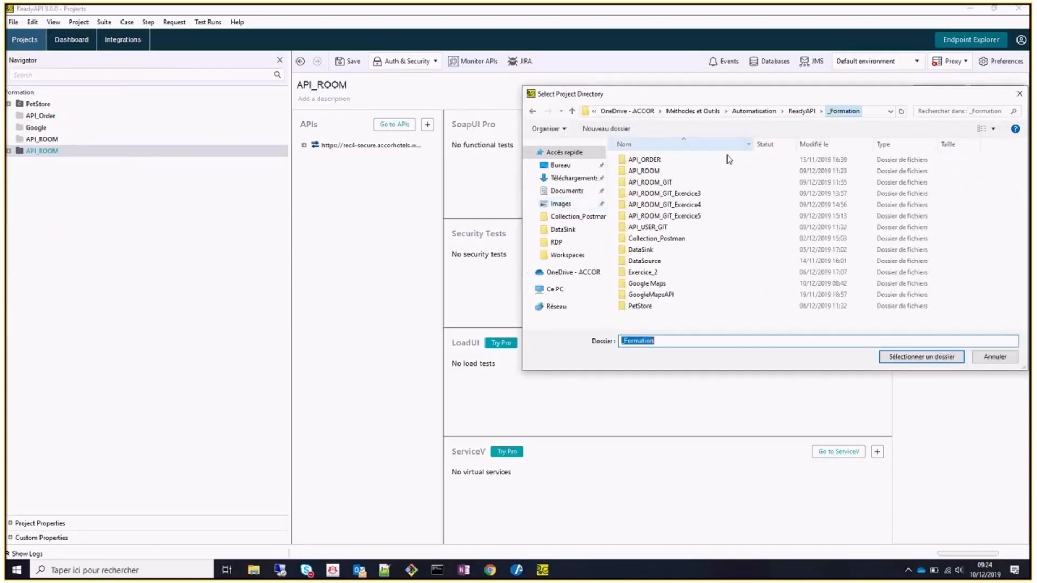
pyautogui.doubleClick(664, 182)
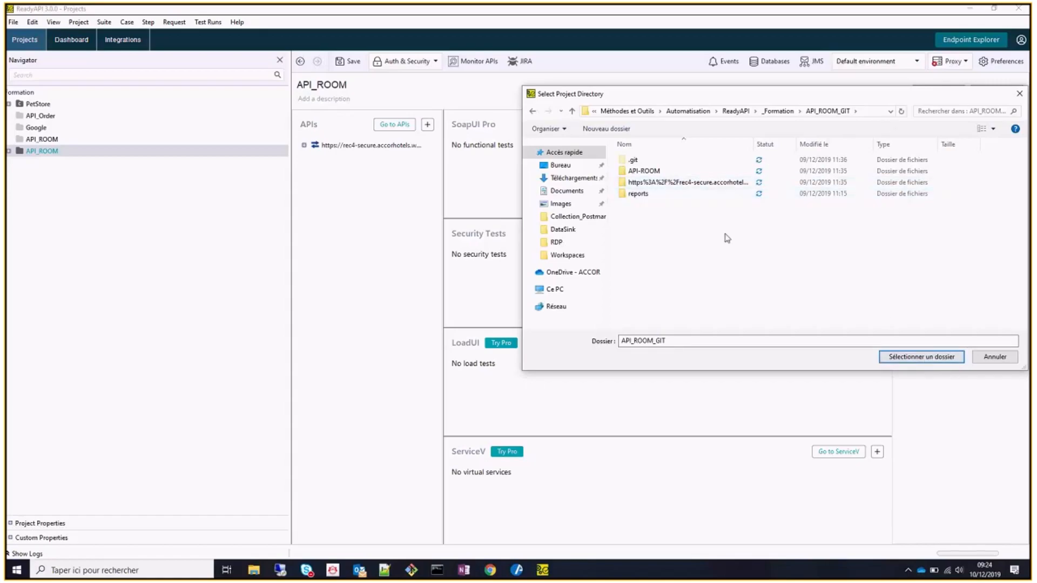
pyautogui.click(908, 357)
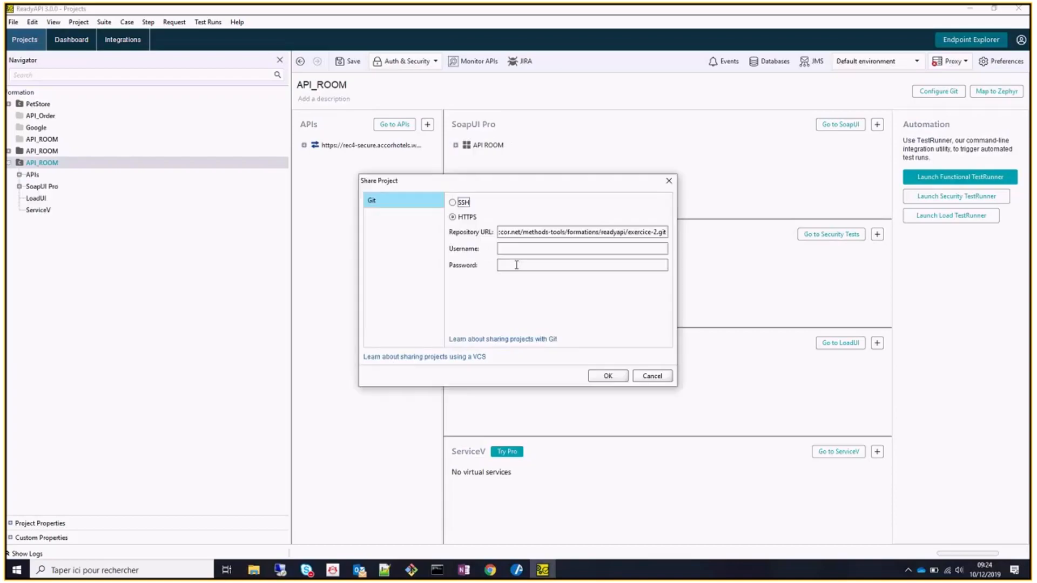
# Enter the Git username and password in Share Project and confirm.
pyautogui.click(571, 250)
pyautogui.press('Tab')
pyautogui.write('a******')
pyautogui.click(607, 376)
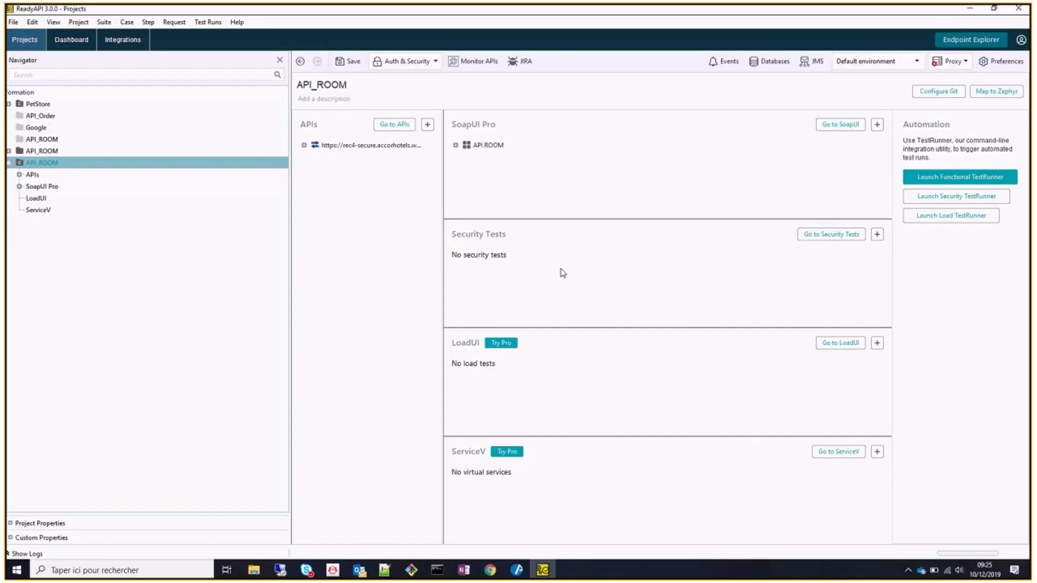
# Expand the APIs, https endpoint, SoapUI Pro, API ROOM suite and Create User test case.
pyautogui.click(19, 175)
pyautogui.click(31, 186)
pyautogui.click(19, 221)
pyautogui.click(31, 234)
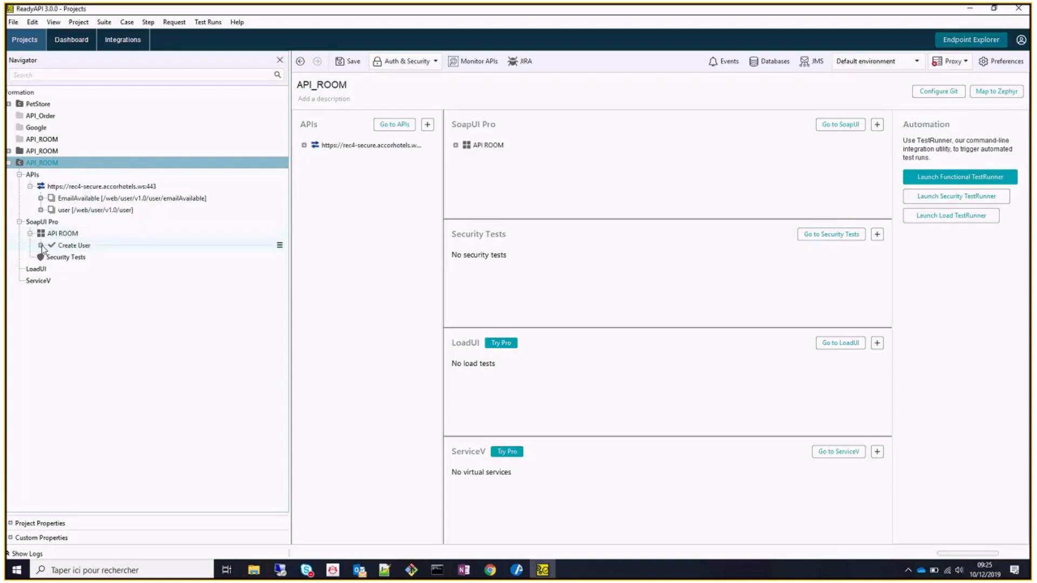
pyautogui.click(41, 245)
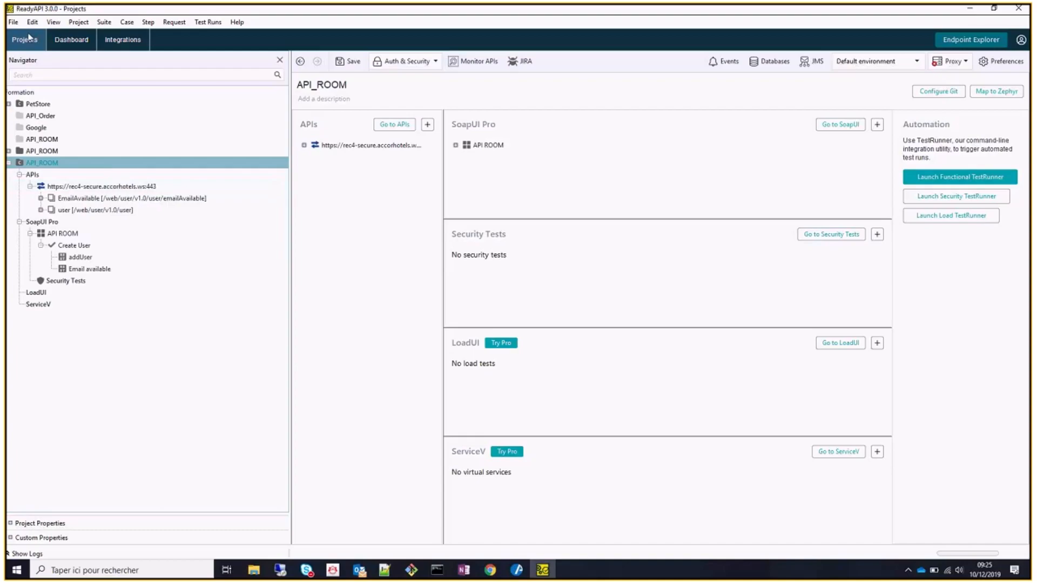
pyautogui.click(13, 22)
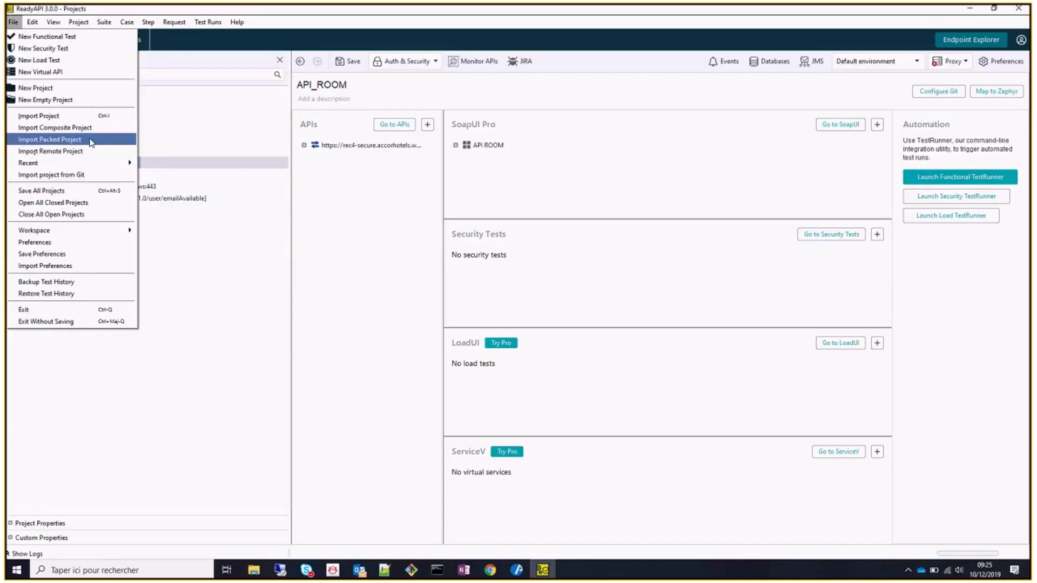
# Start a packed-project import, cancel its file picker, and reopen the File menu.
pyautogui.click(88, 140)
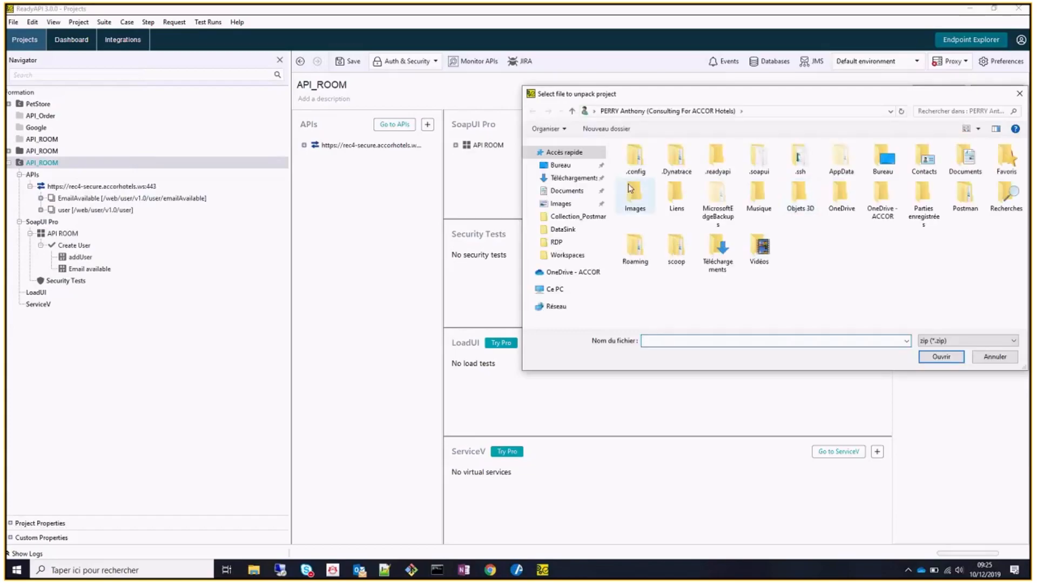
pyautogui.click(565, 275)
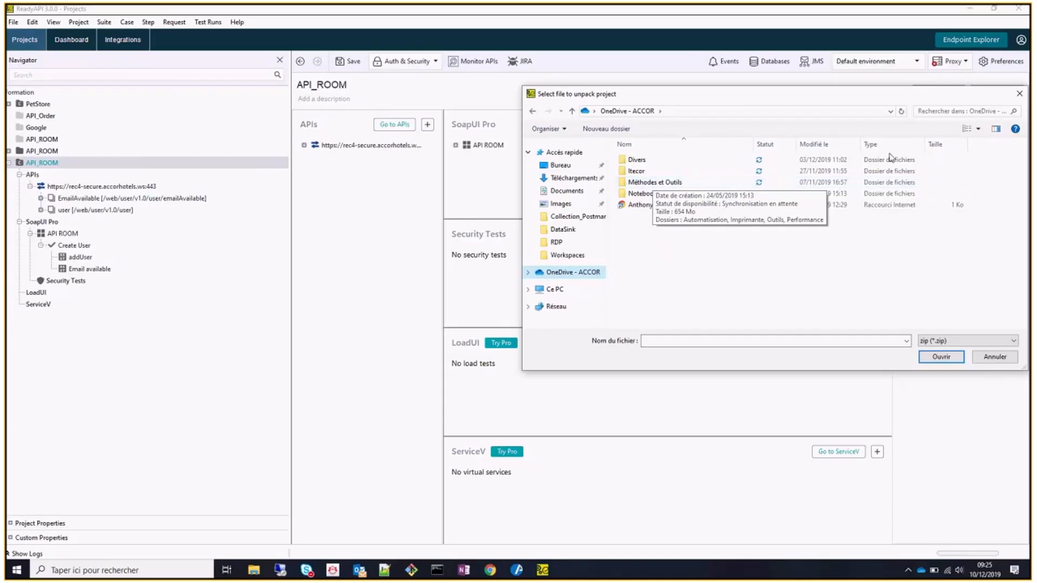
pyautogui.press('Escape')
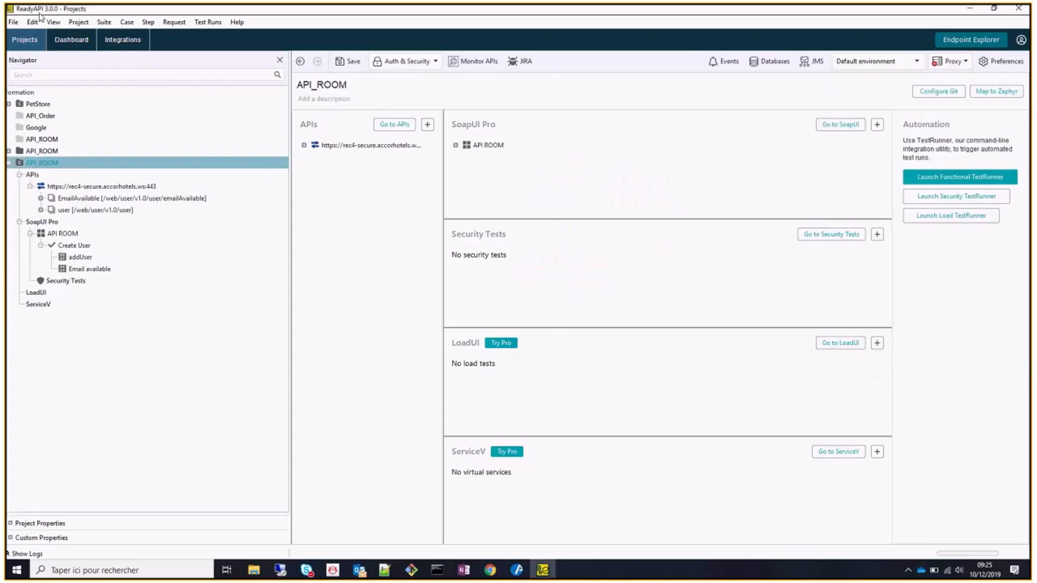
pyautogui.click(13, 21)
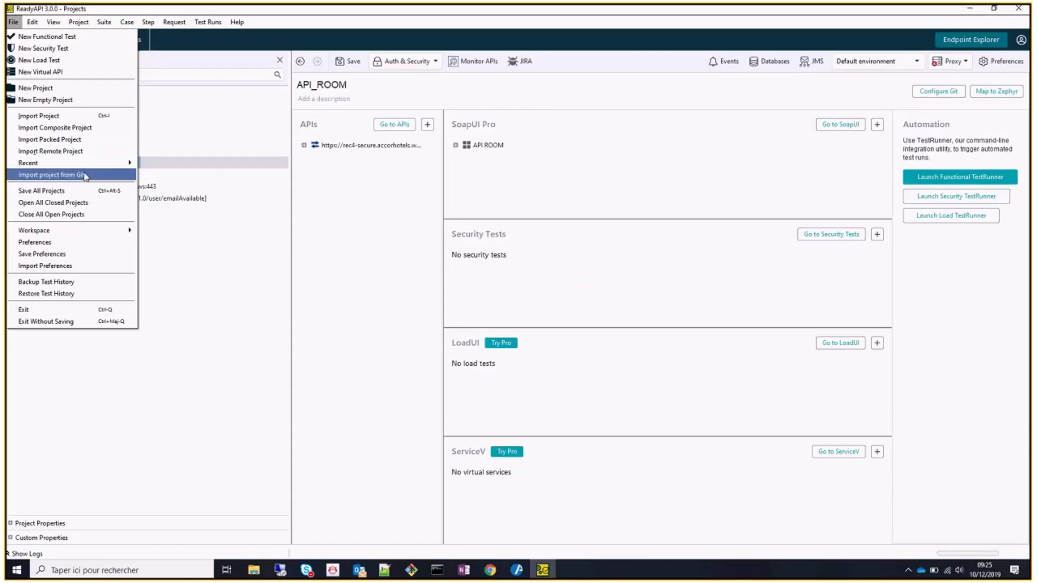
# Set up a Git import over HTTPS targeting a new Desktop folder named Test_GIT.
pyautogui.click(85, 176)
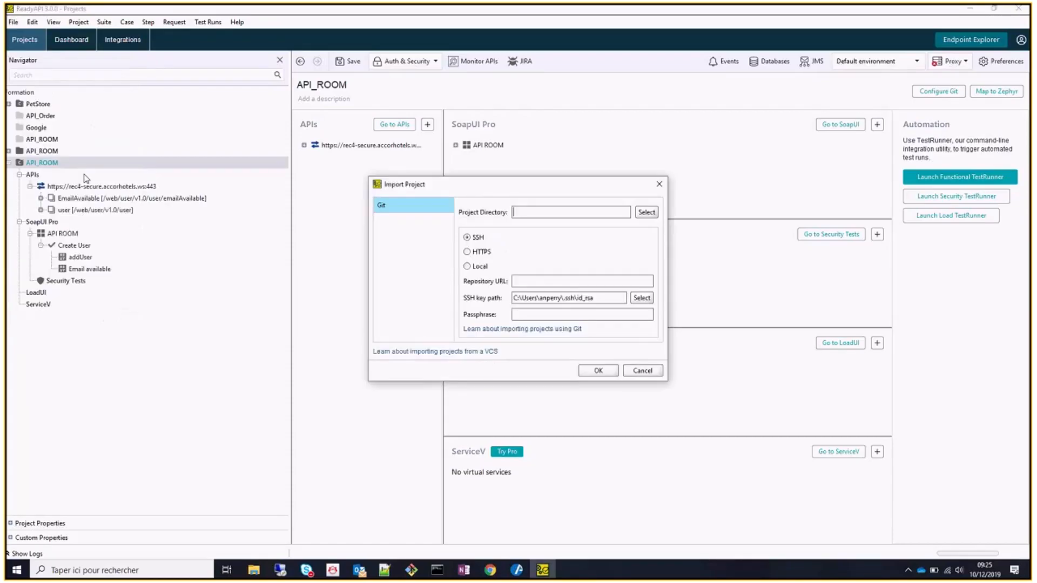
pyautogui.click(469, 253)
pyautogui.click(646, 212)
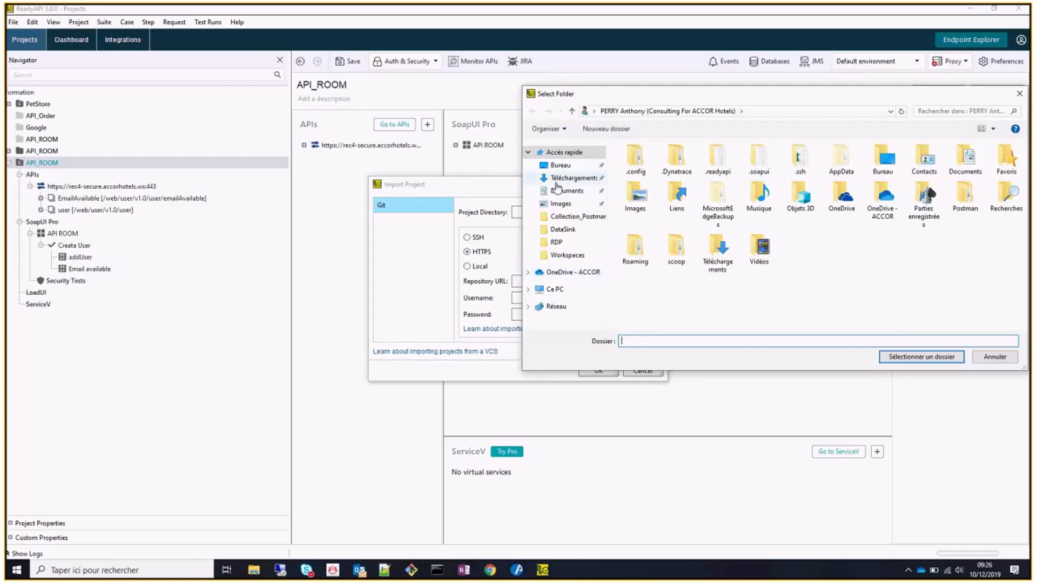
pyautogui.click(560, 165)
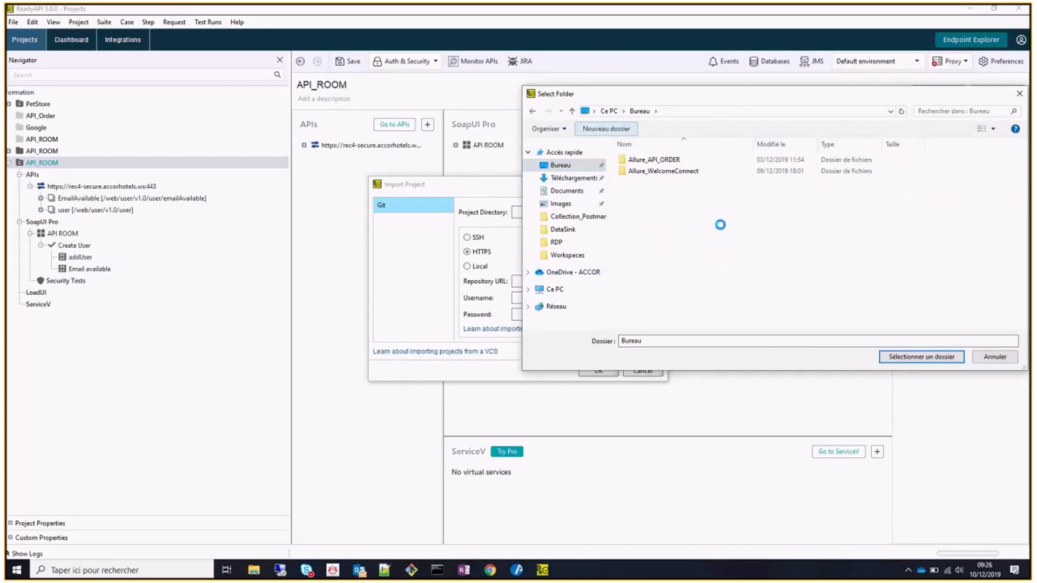
pyautogui.hotkey('ctrl', 'shift', 'n')
pyautogui.write('Test_GIT')
pyautogui.press('Return')
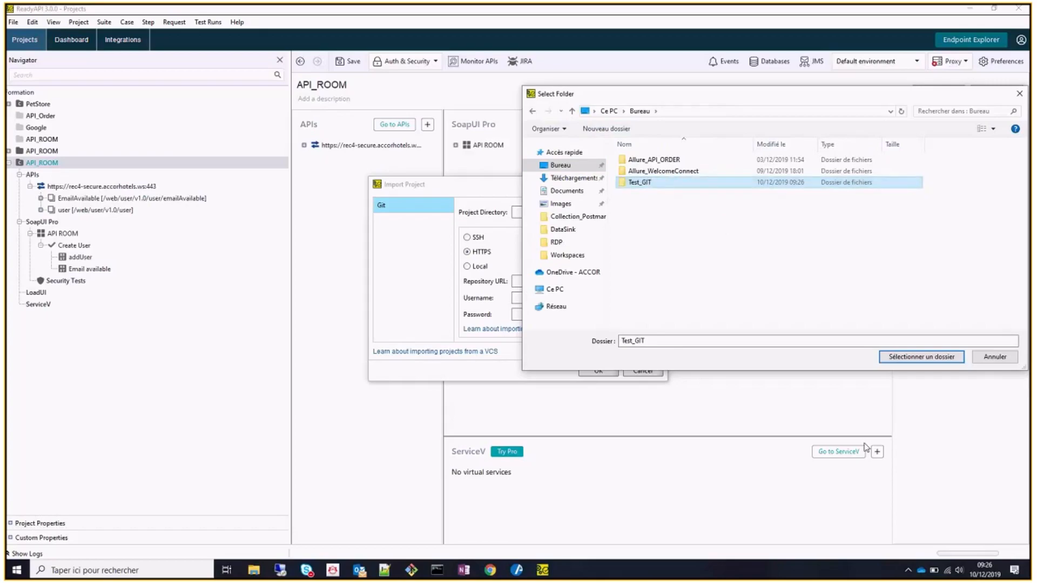
pyautogui.press('Return')
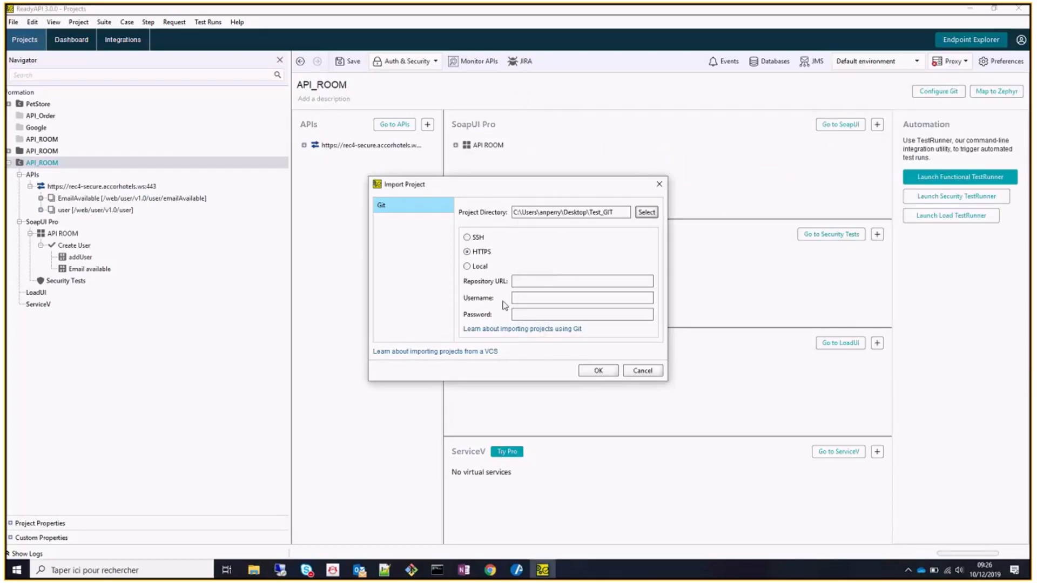
pyautogui.click(468, 237)
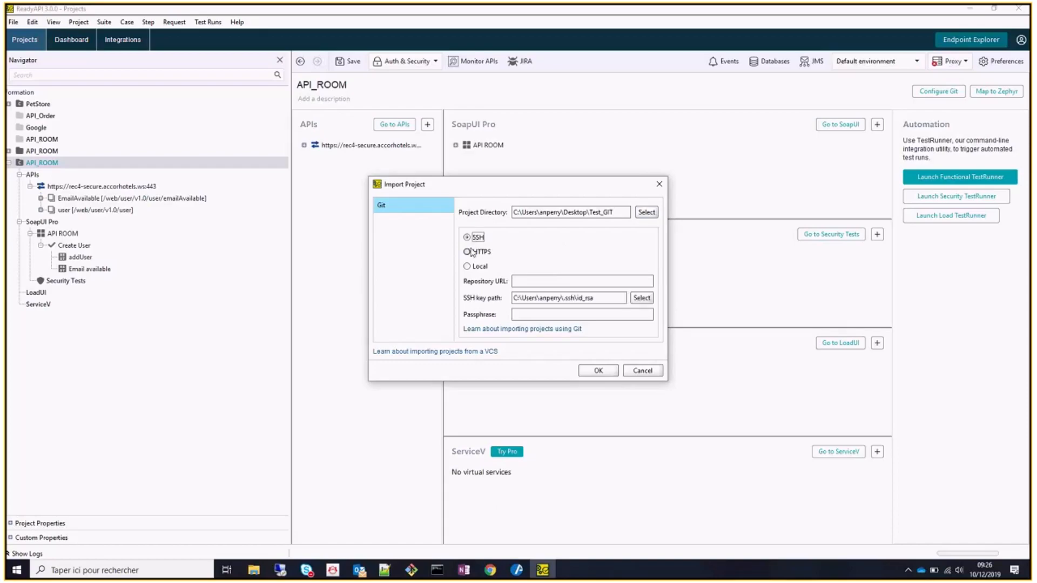
pyautogui.click(469, 251)
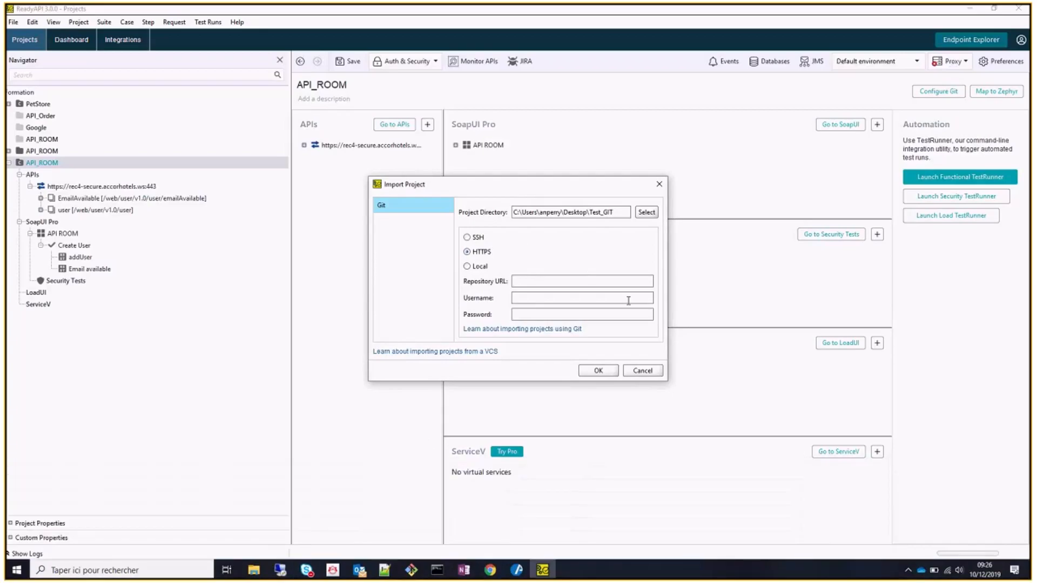
# Open GitLab in a new tab and navigate methods-tools > formations > readyapi to exercice-5.
pyautogui.click(490, 570)
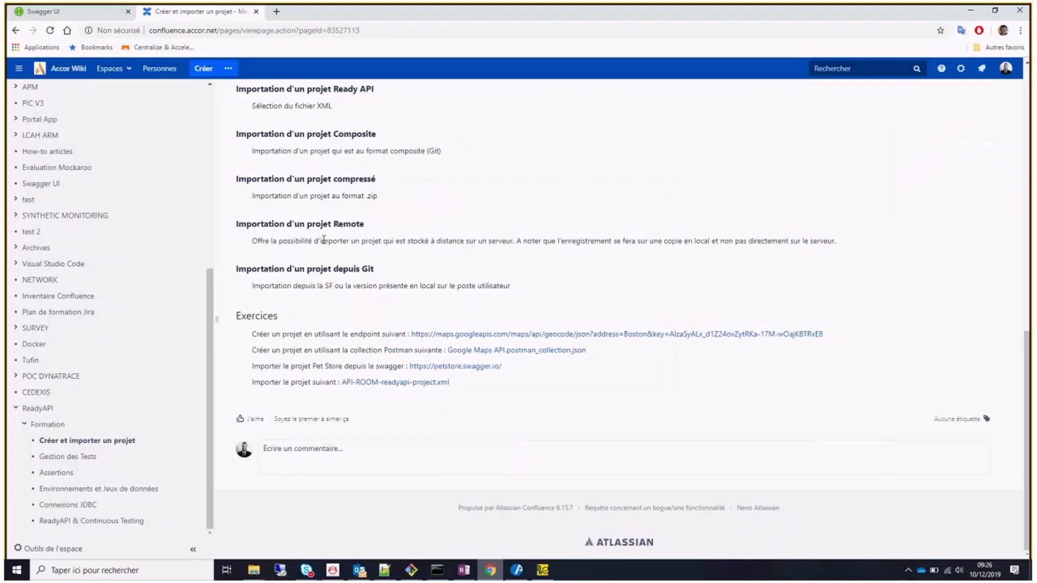
pyautogui.click(277, 11)
pyautogui.write('git')
pyautogui.press('Return')
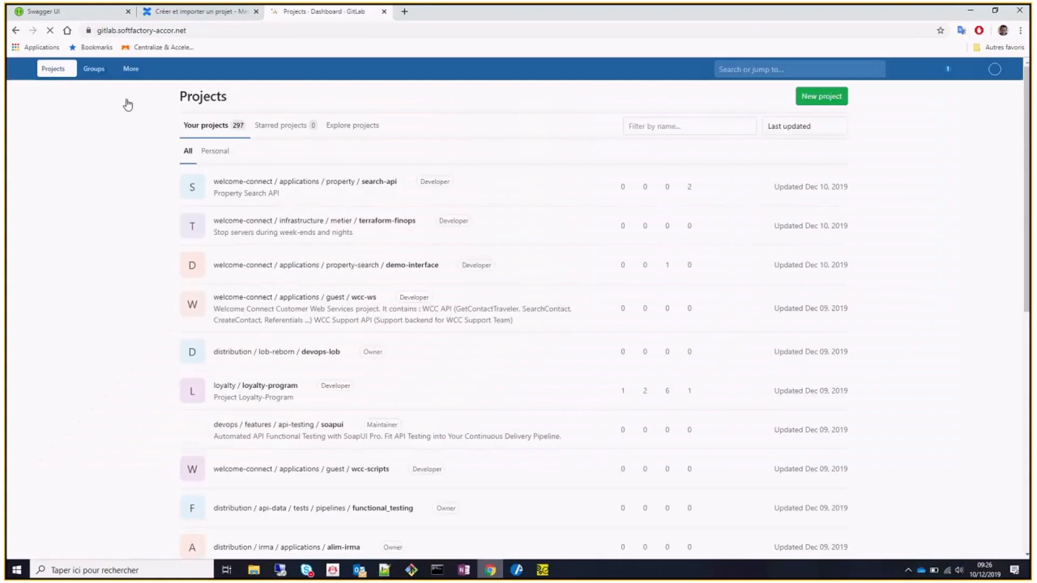
pyautogui.click(106, 73)
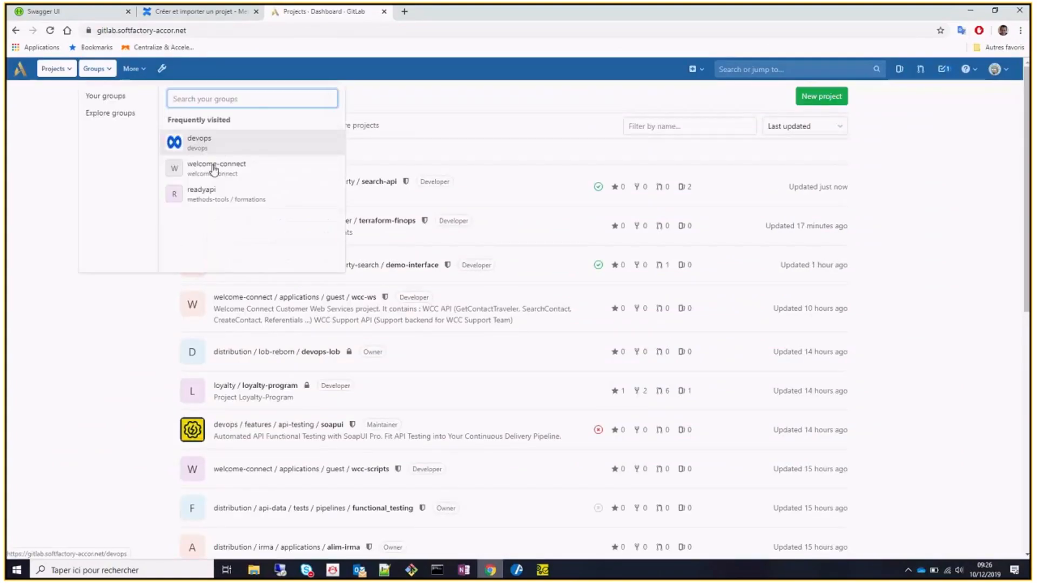
pyautogui.write('method')
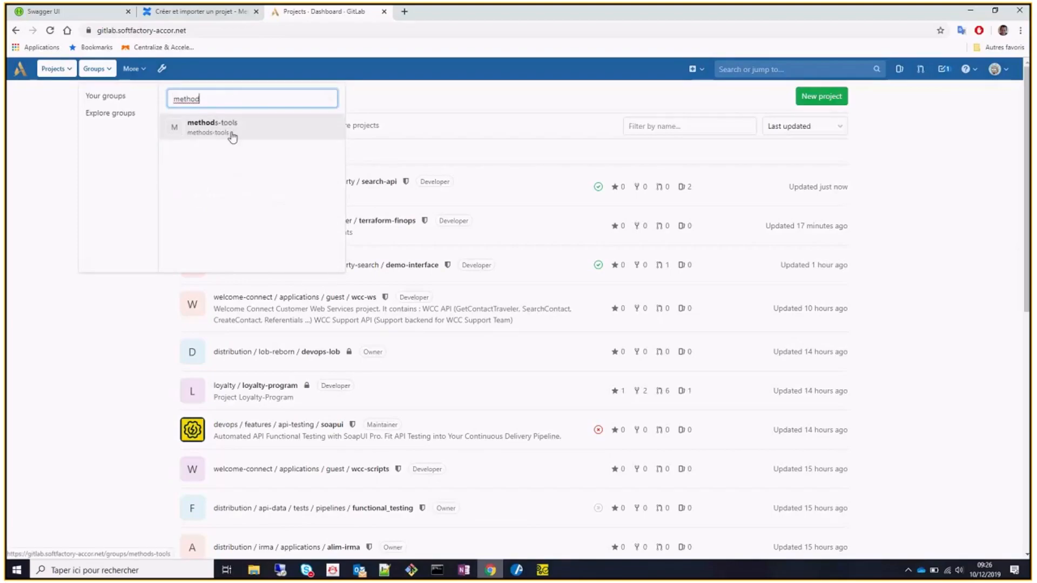
pyautogui.click(231, 134)
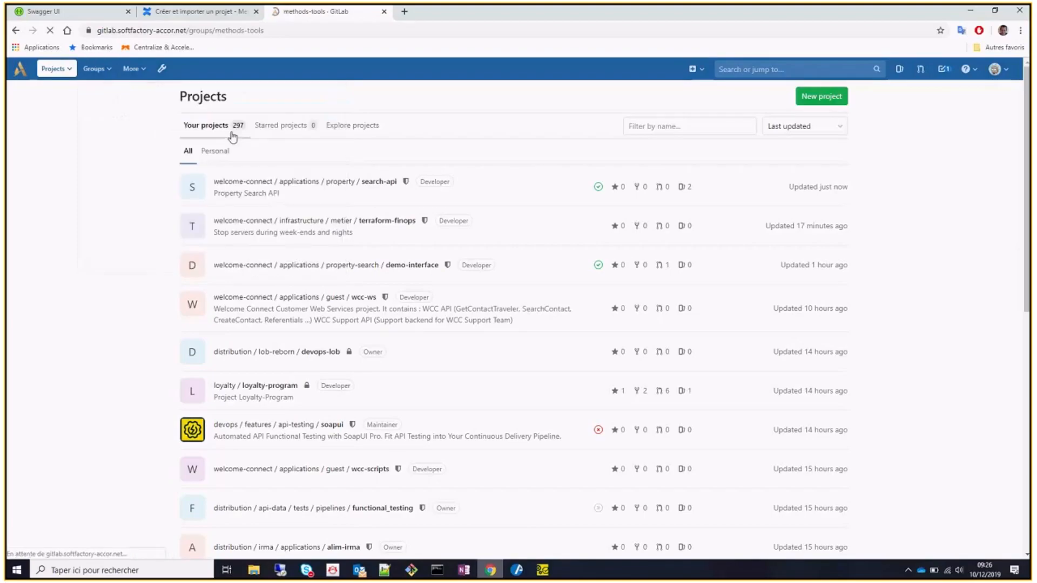
pyautogui.click(331, 251)
pyautogui.click(336, 286)
pyautogui.click(421, 325)
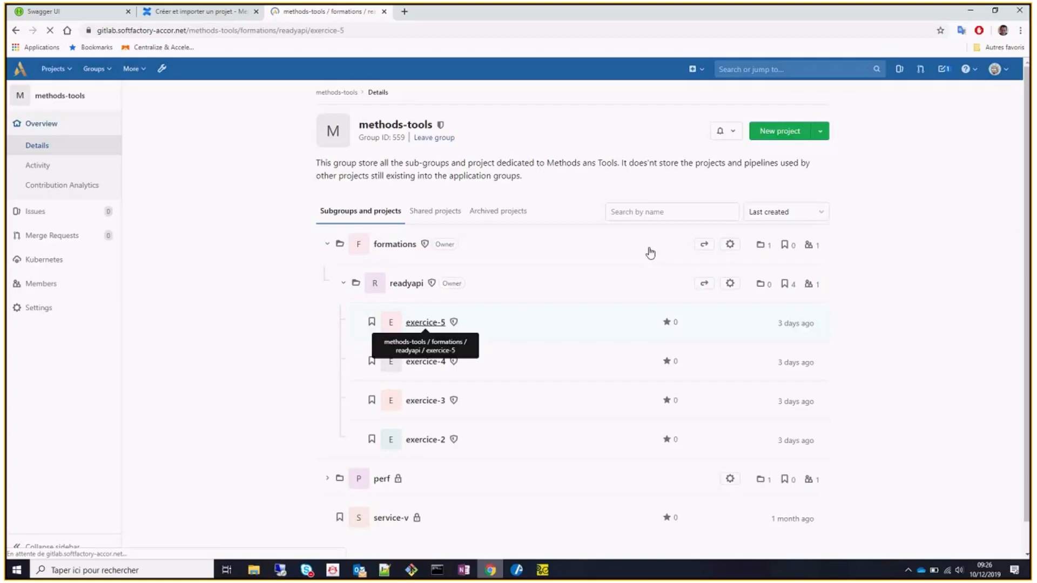
# Copy the exercice-5 repository's HTTPS clone address.
pyautogui.click(821, 132)
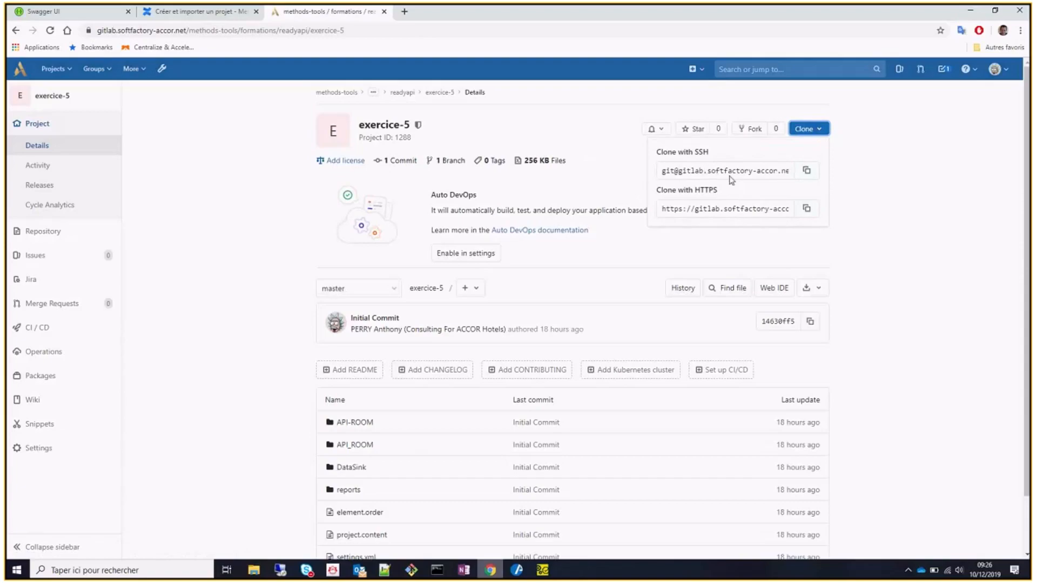
pyautogui.click(729, 174)
pyautogui.click(712, 208)
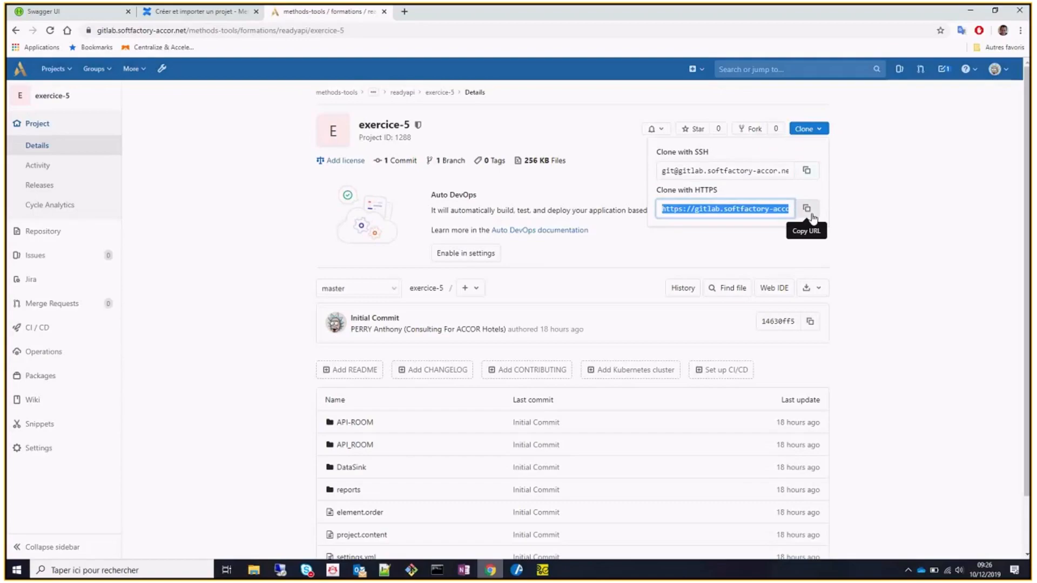
pyautogui.click(807, 208)
pyautogui.click(814, 129)
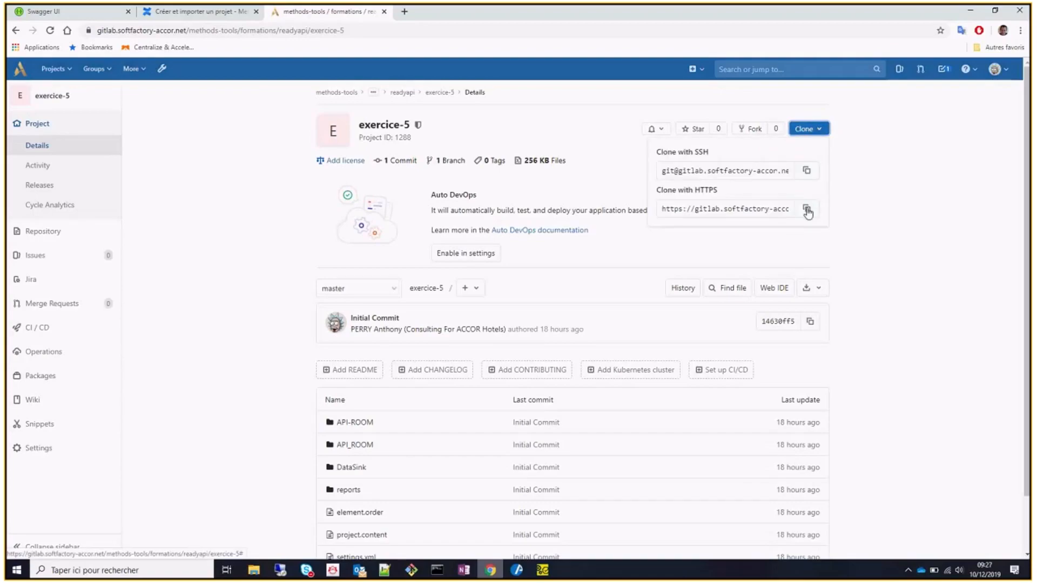
# Paste the exercice-5 clone URL, enter the Git username and password, and import the project.
pyautogui.click(543, 570)
pyautogui.click(580, 282)
pyautogui.hotkey('ctrl', 'v')
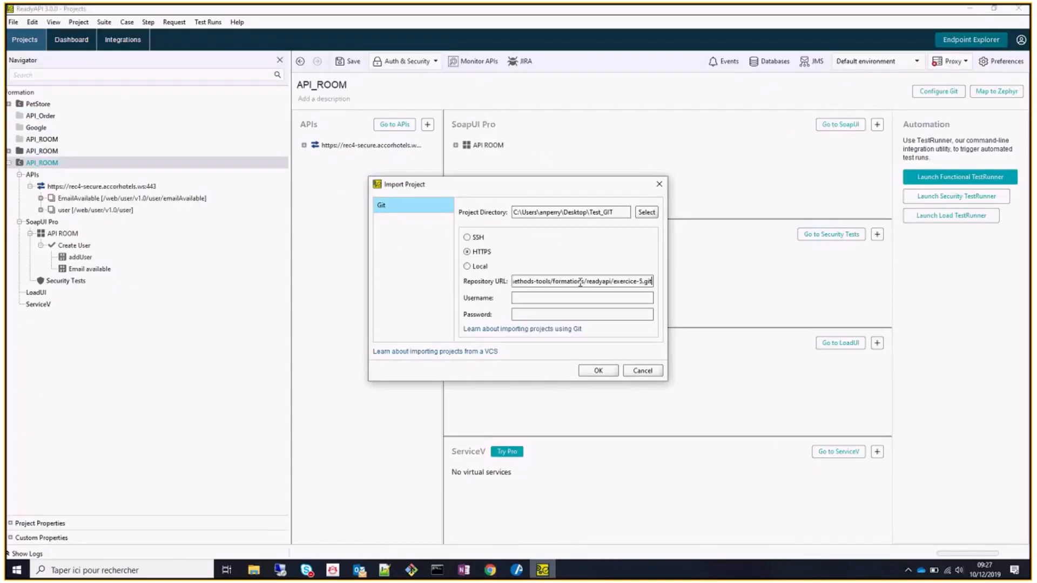
pyautogui.press('Tab')
pyautogui.write('*********')
pyautogui.click(599, 371)
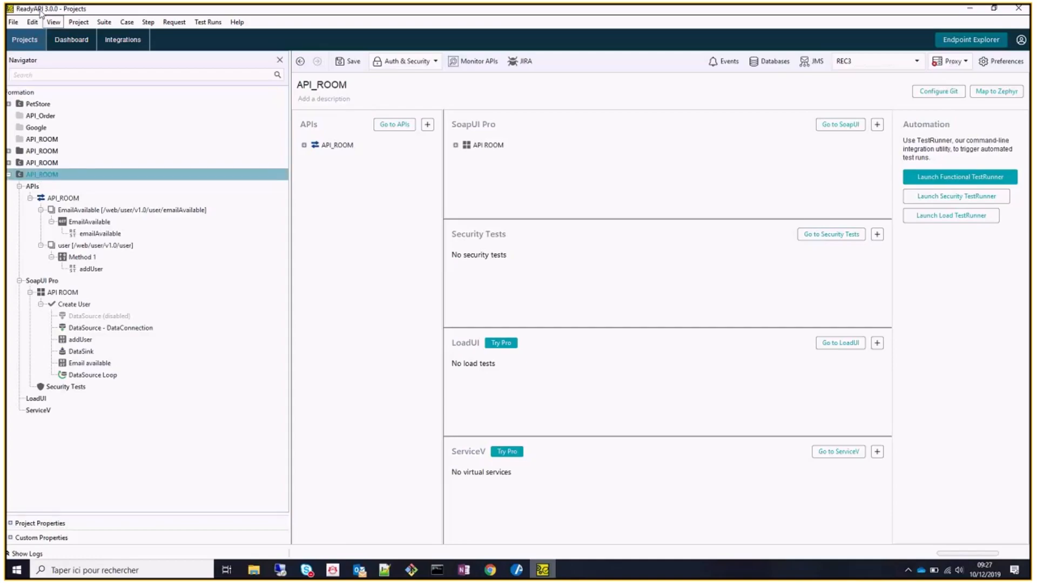
pyautogui.click(12, 22)
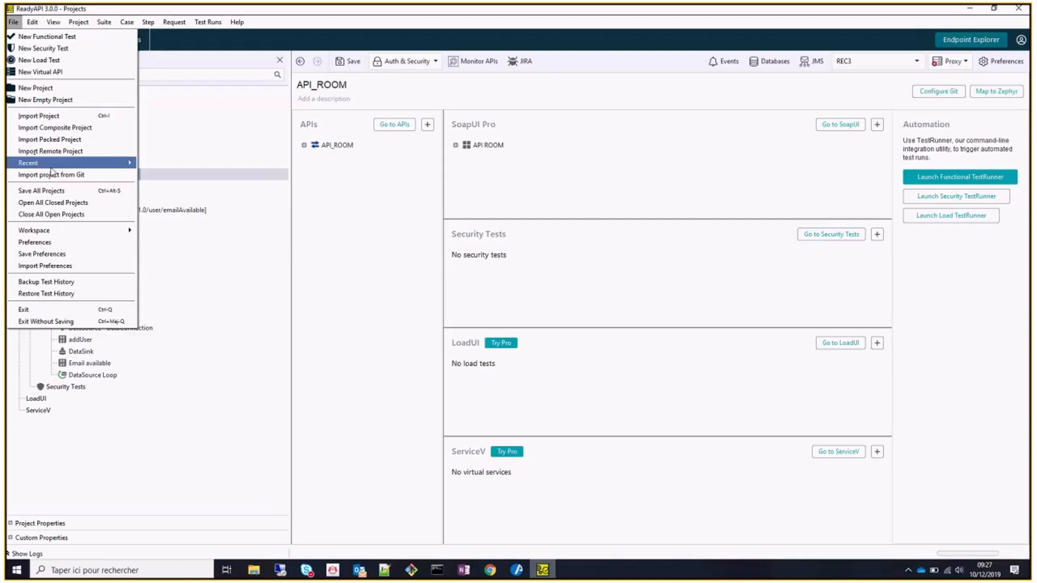
pyautogui.moveTo(52, 165)
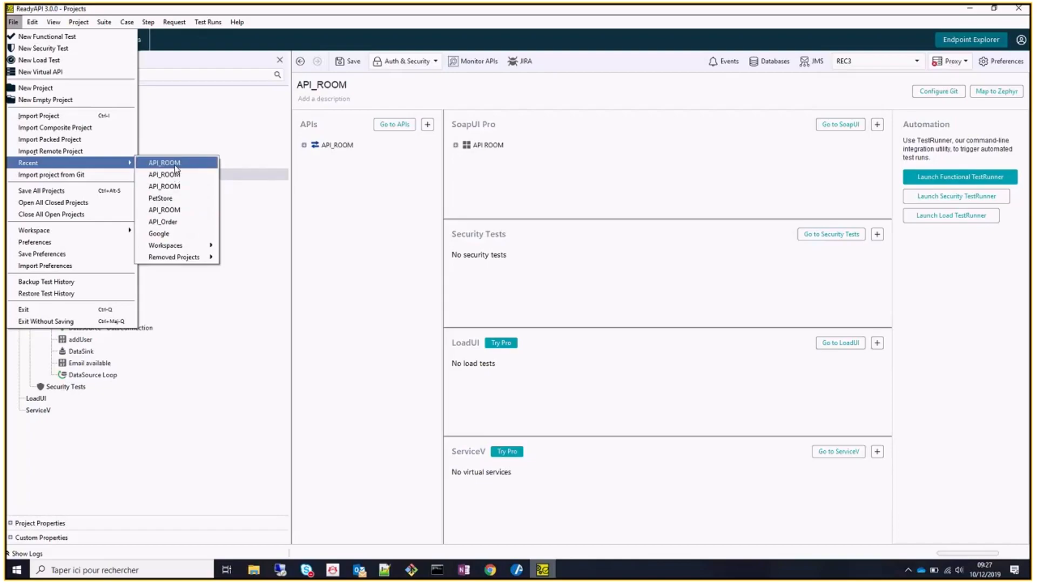
pyautogui.moveTo(196, 245)
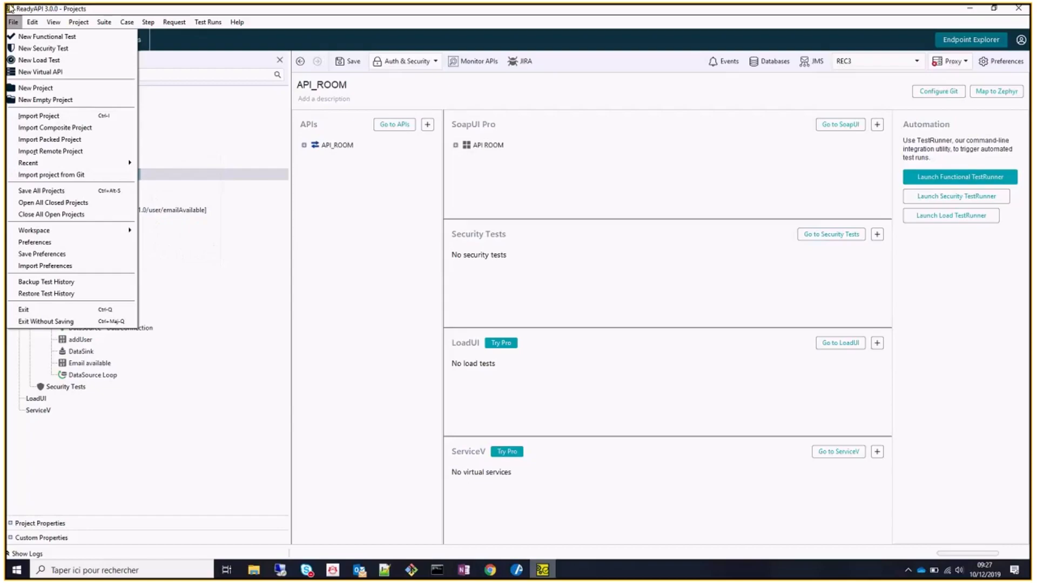
pyautogui.click(13, 23)
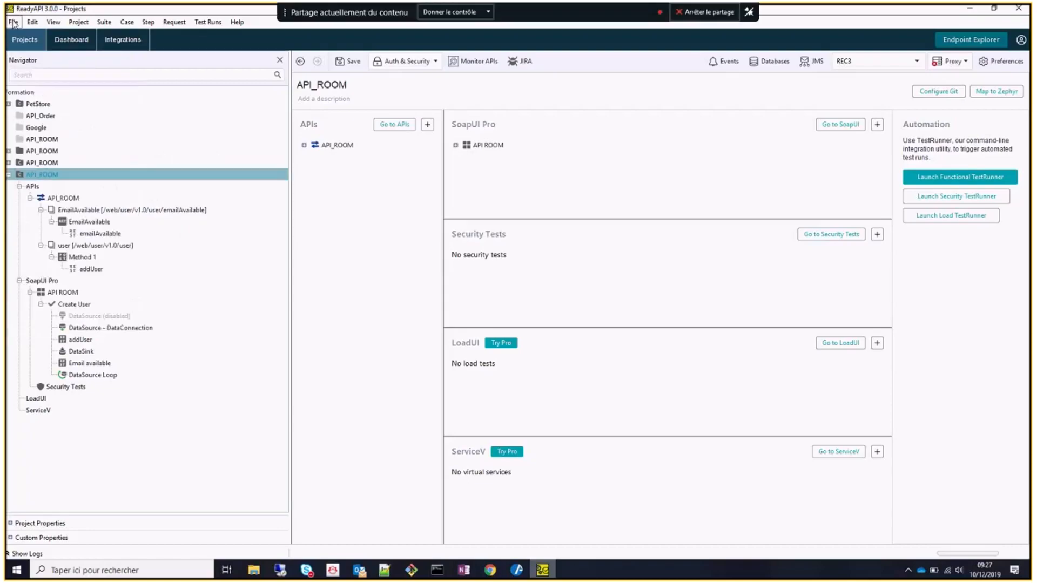